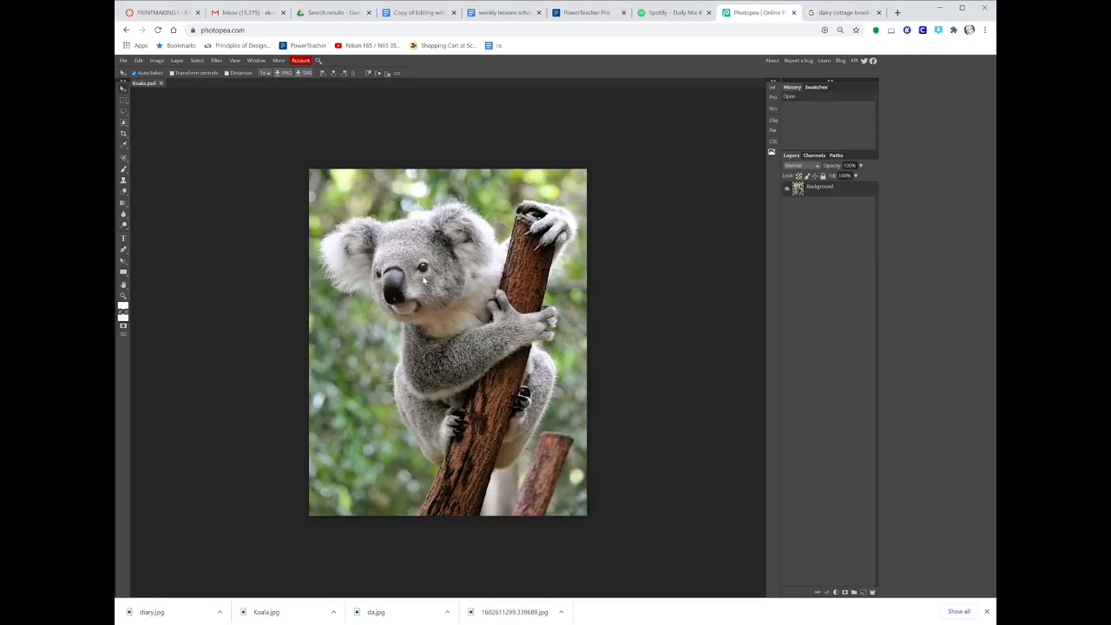
Open the da image as a second document.
left_click(122, 61)
left_click(136, 81)
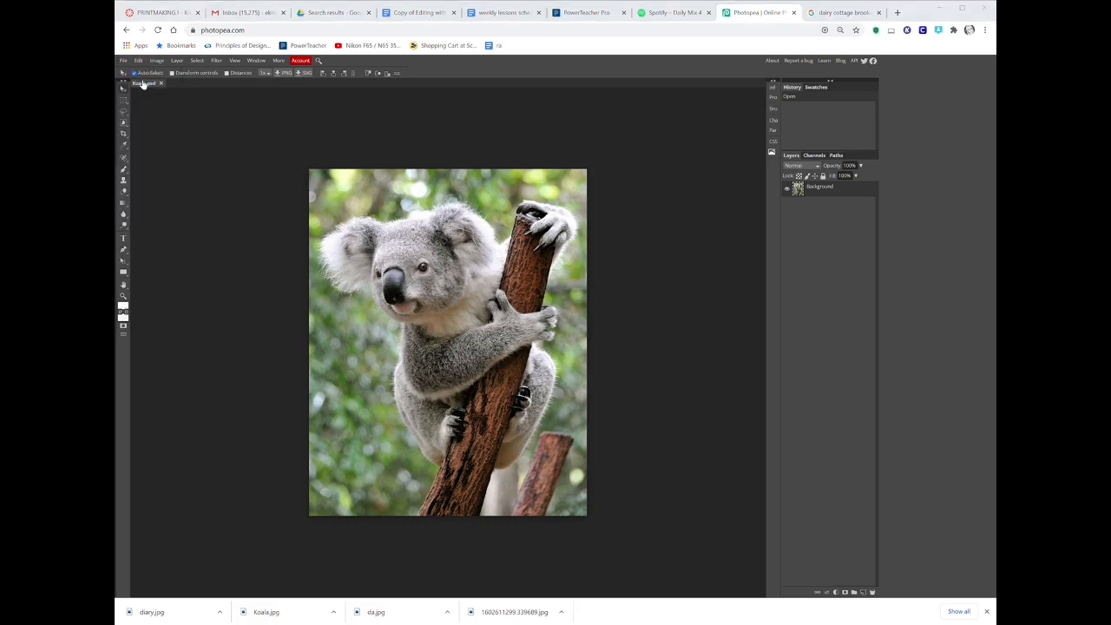
left_click(430, 277)
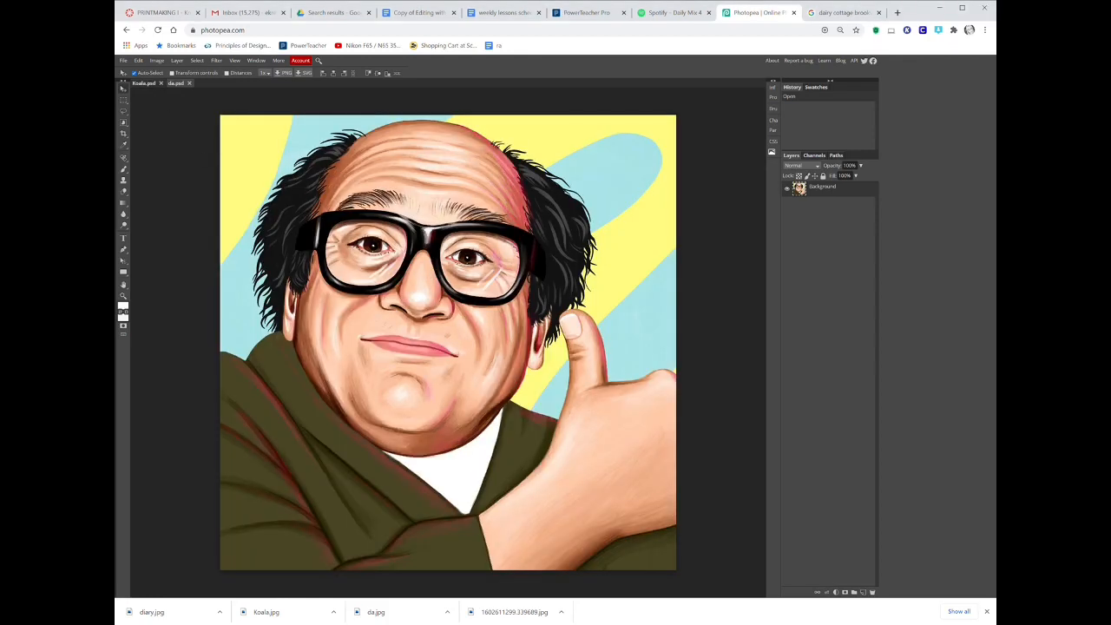
Try selecting the head with the Object Selection tool by boxing it several times, then deselect.
right_click(123, 116)
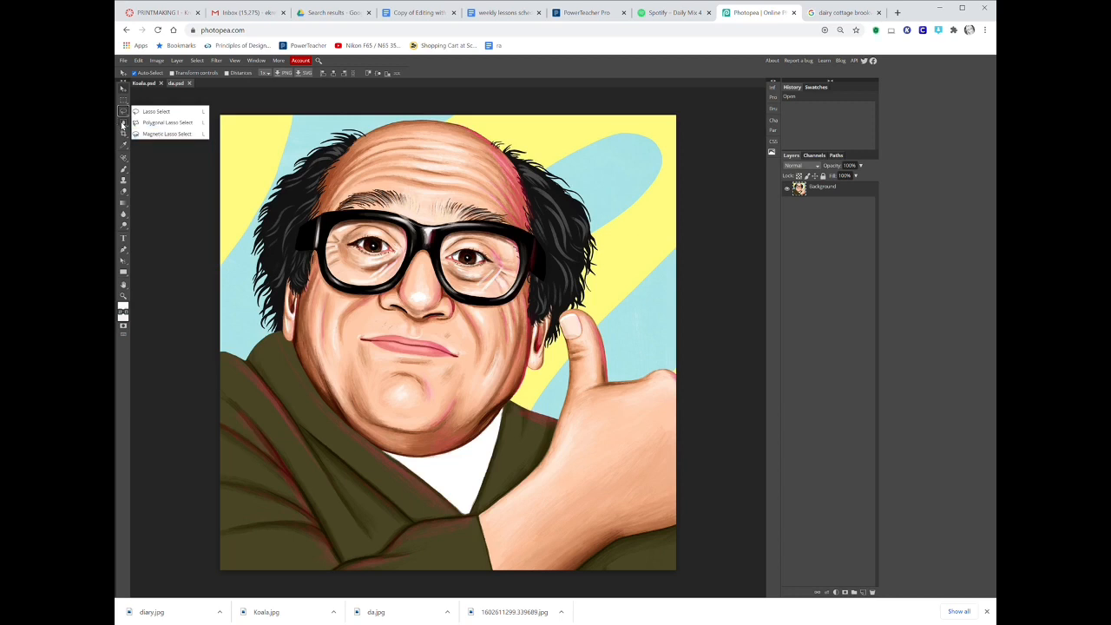
left_click(123, 123)
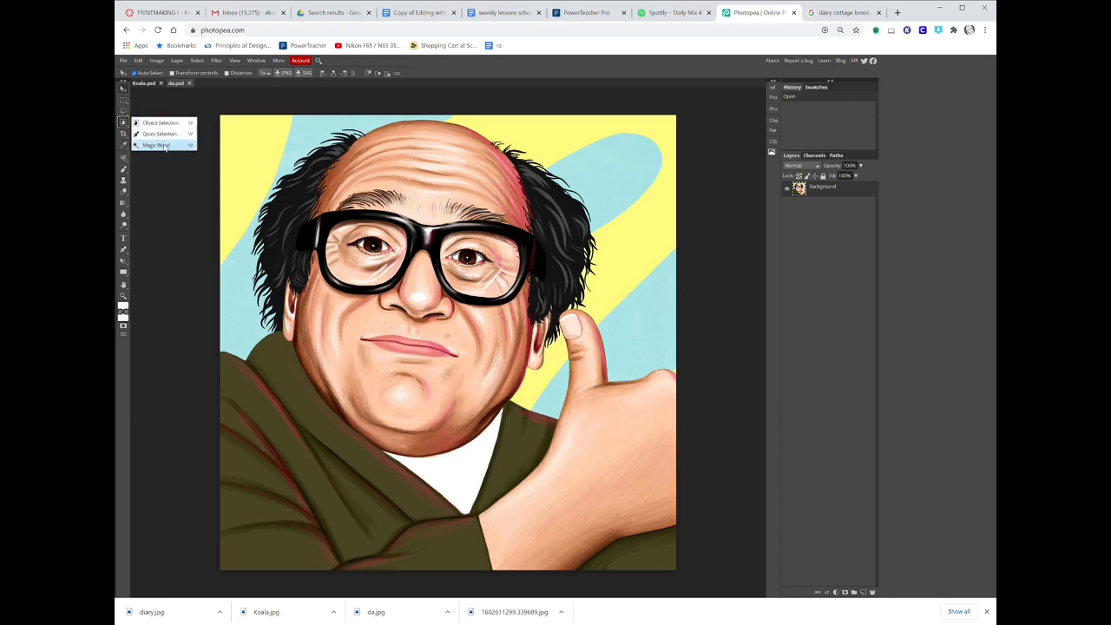
left_click(160, 122)
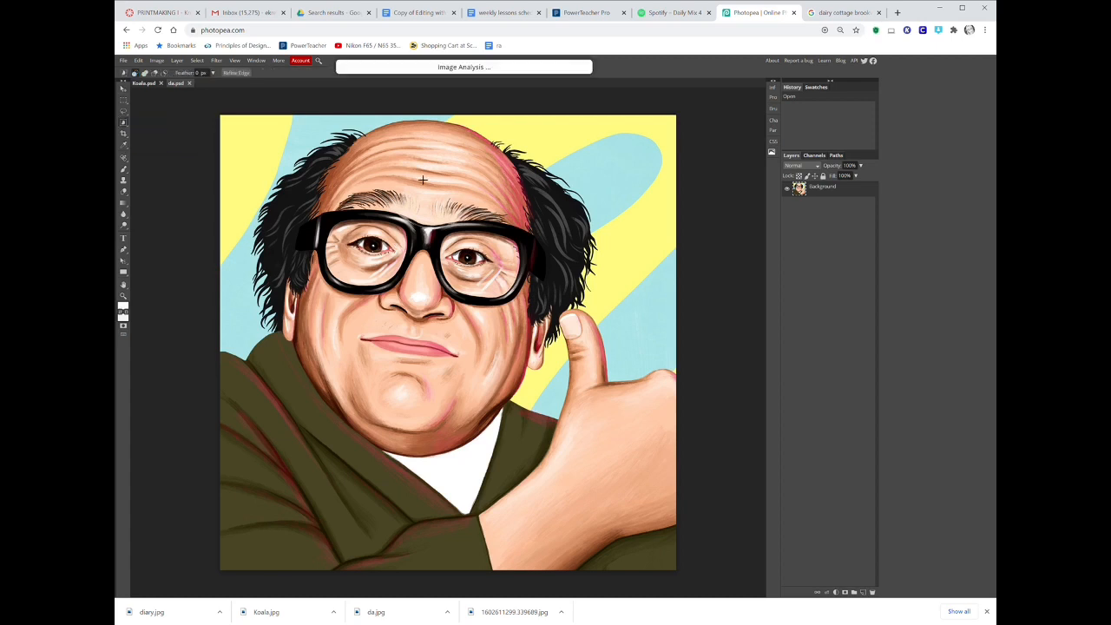
left_click_drag(393, 149, 424, 301)
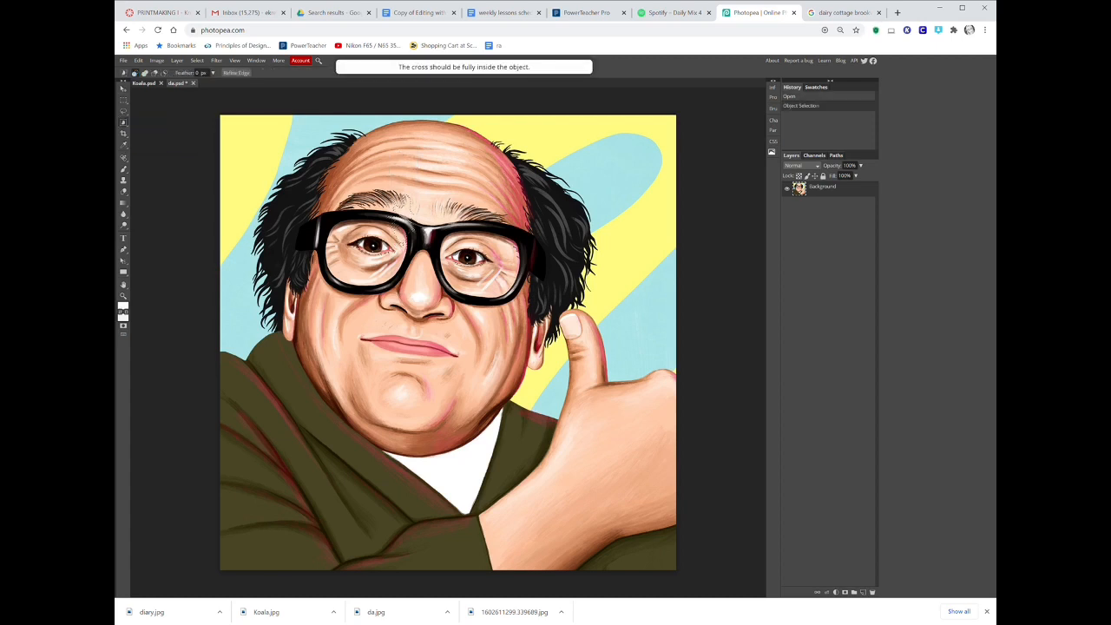
left_click_drag(382, 185, 537, 446)
left_click_drag(471, 416, 551, 479)
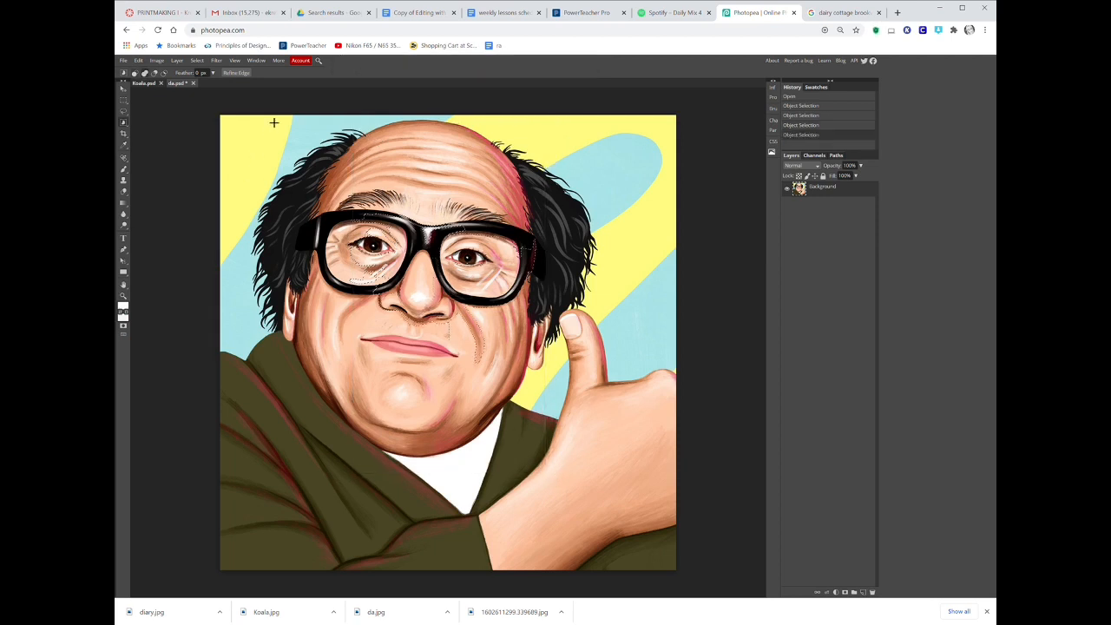
left_click_drag(271, 121, 576, 487)
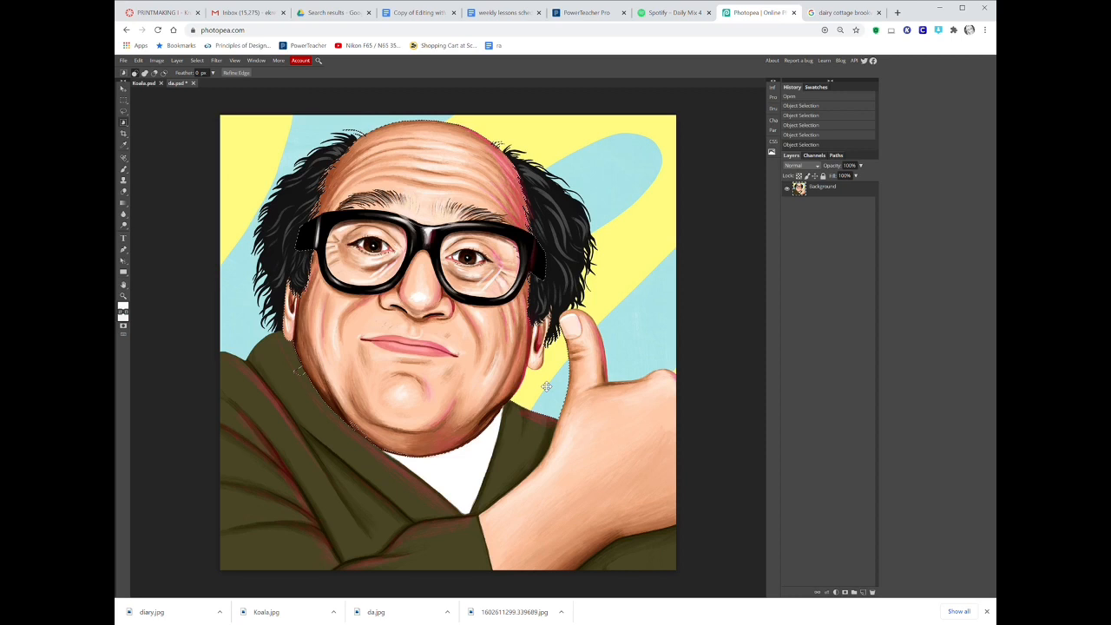
key("ctrl+d")
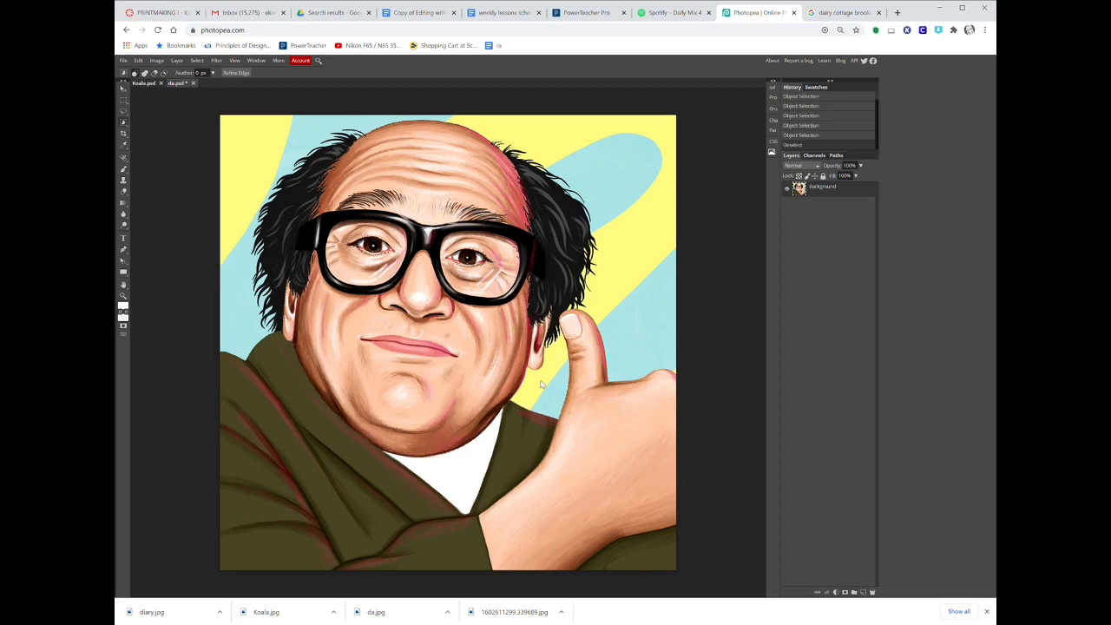
Select the head with the Quick Selection tool, adding and subtracting areas until only the face and hair remain.
right_click(123, 125)
left_click(161, 132)
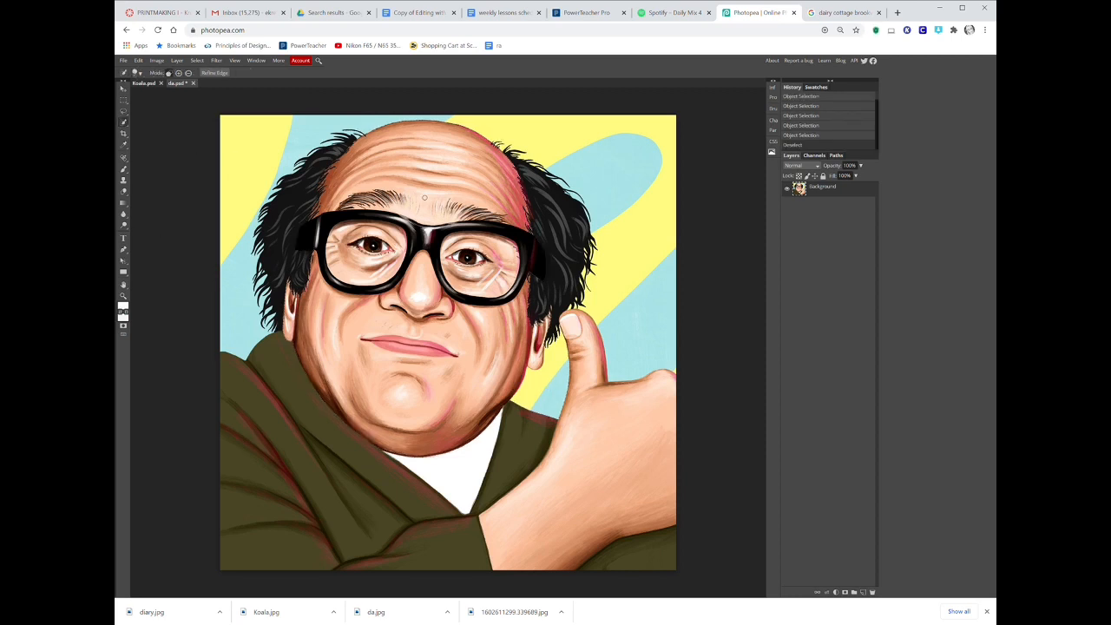
left_click(394, 127)
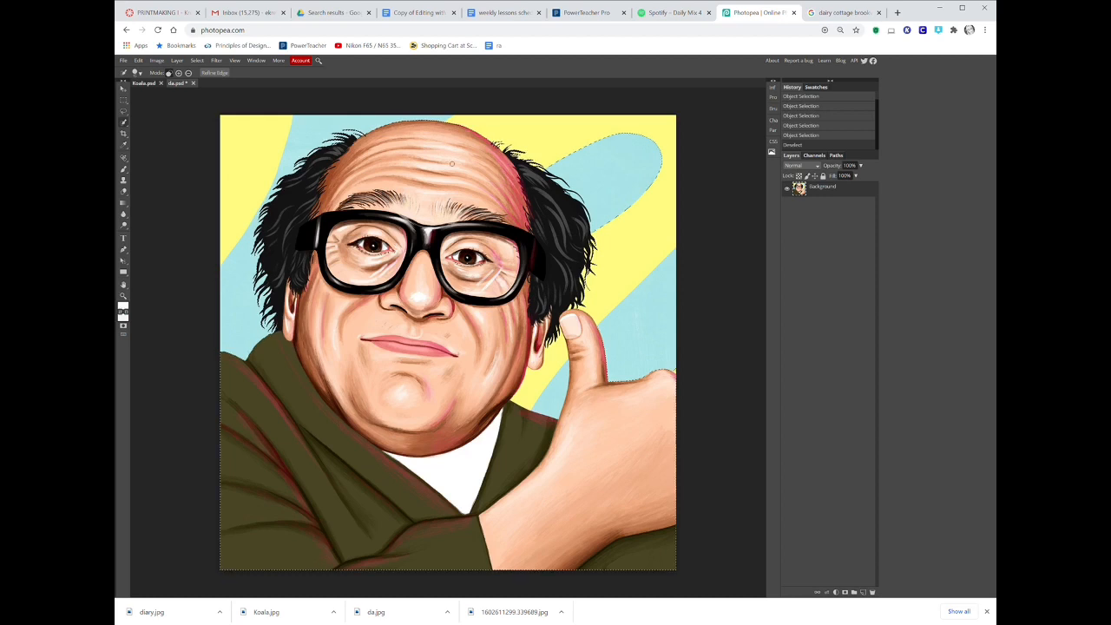
left_click_drag(451, 164, 424, 212)
left_click(187, 74)
left_click_drag(291, 399, 317, 460)
left_click_drag(638, 514, 610, 509)
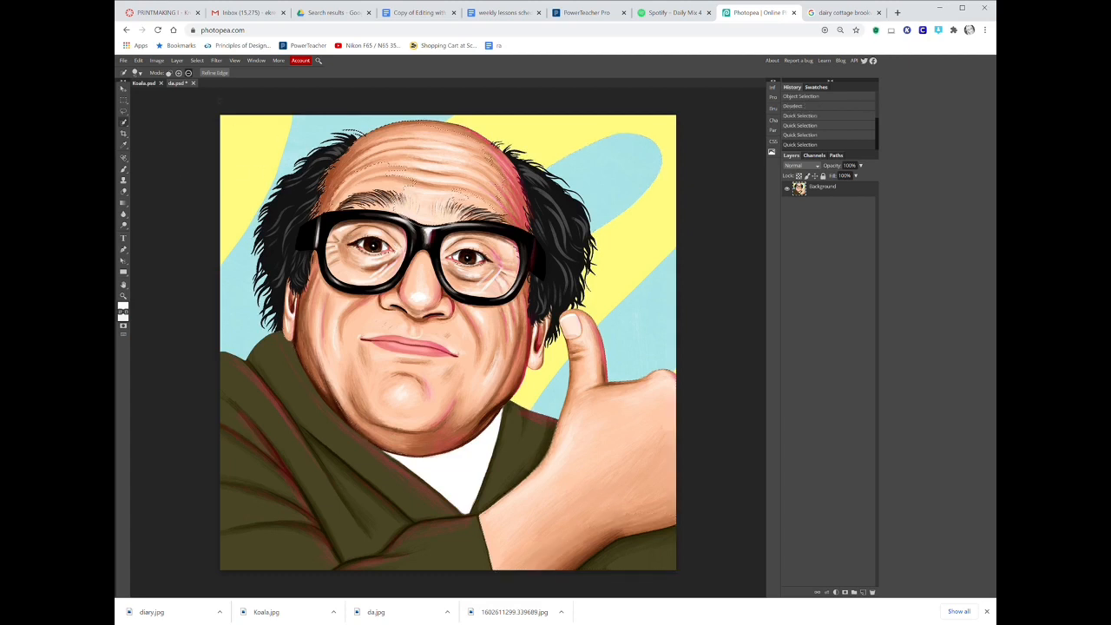
left_click(178, 73)
left_click_drag(342, 210, 394, 194)
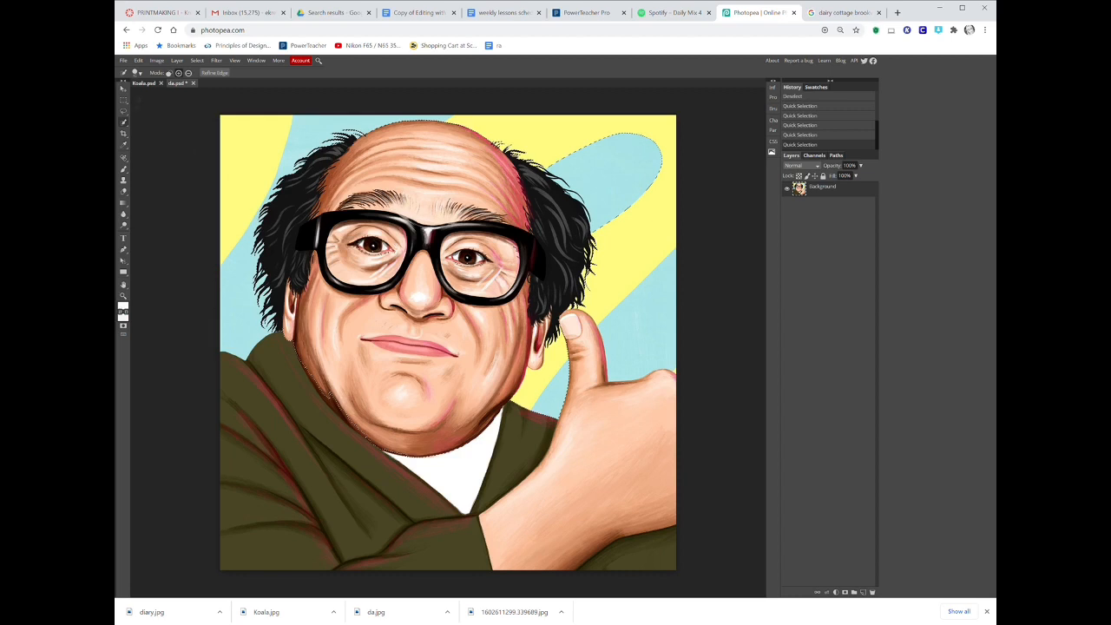
left_click(188, 74)
left_click(590, 159)
Paste the selected head into the Koala document as a new layer and hide that layer.
left_click(153, 85)
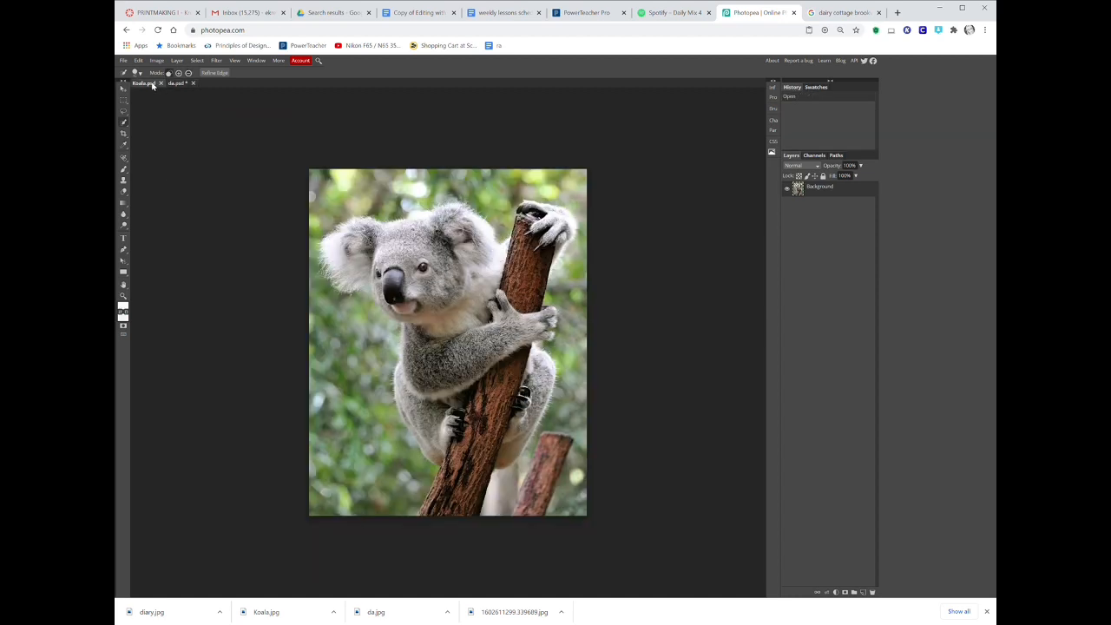
key("ctrl+v")
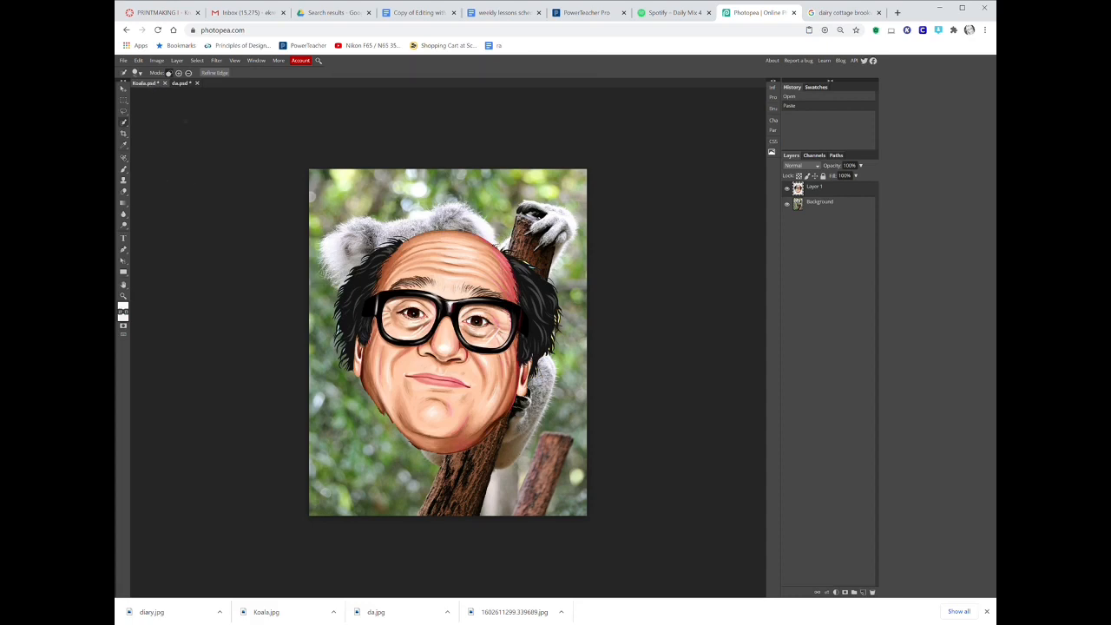
left_click(787, 188)
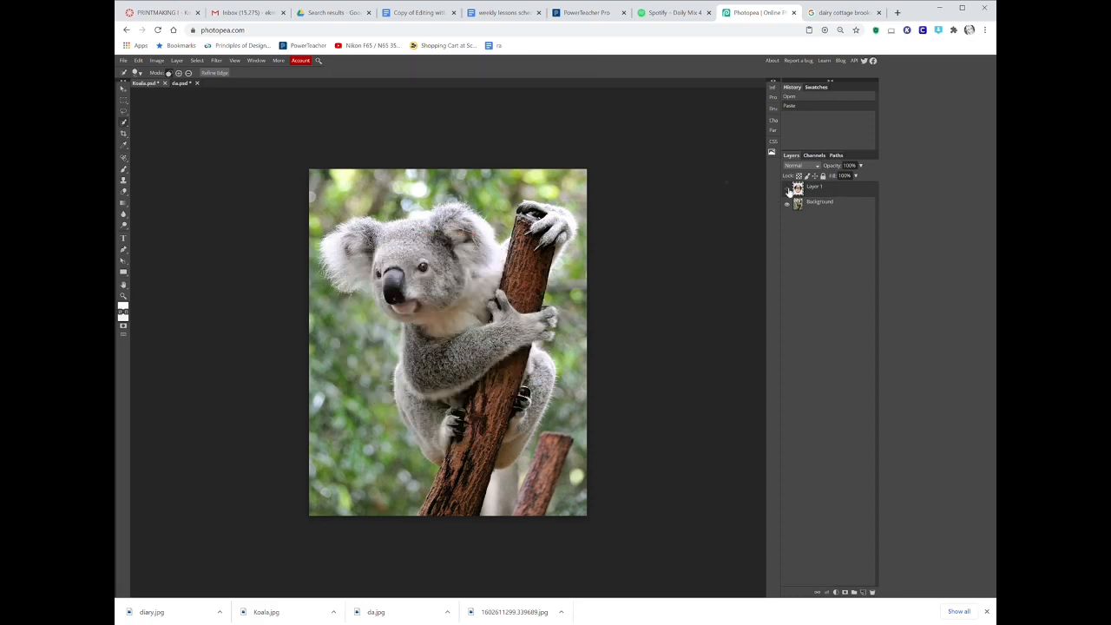
Return to the da document, deselect, and try selecting the forehead with the Magic Wand tool before deselecting.
left_click(180, 83)
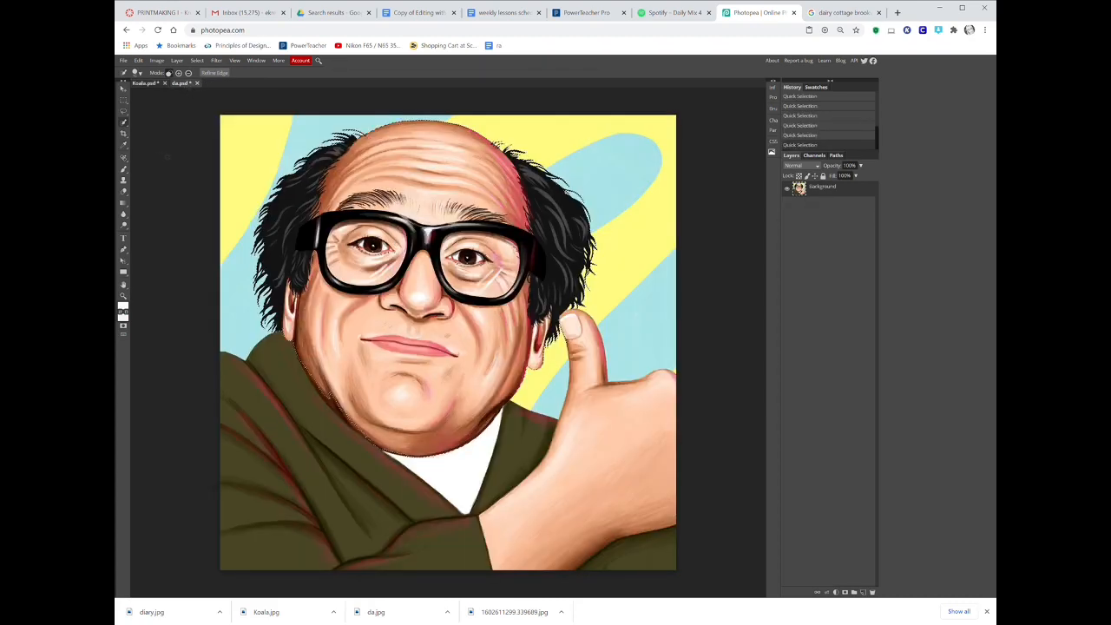
key("ctrl+d")
right_click(123, 123)
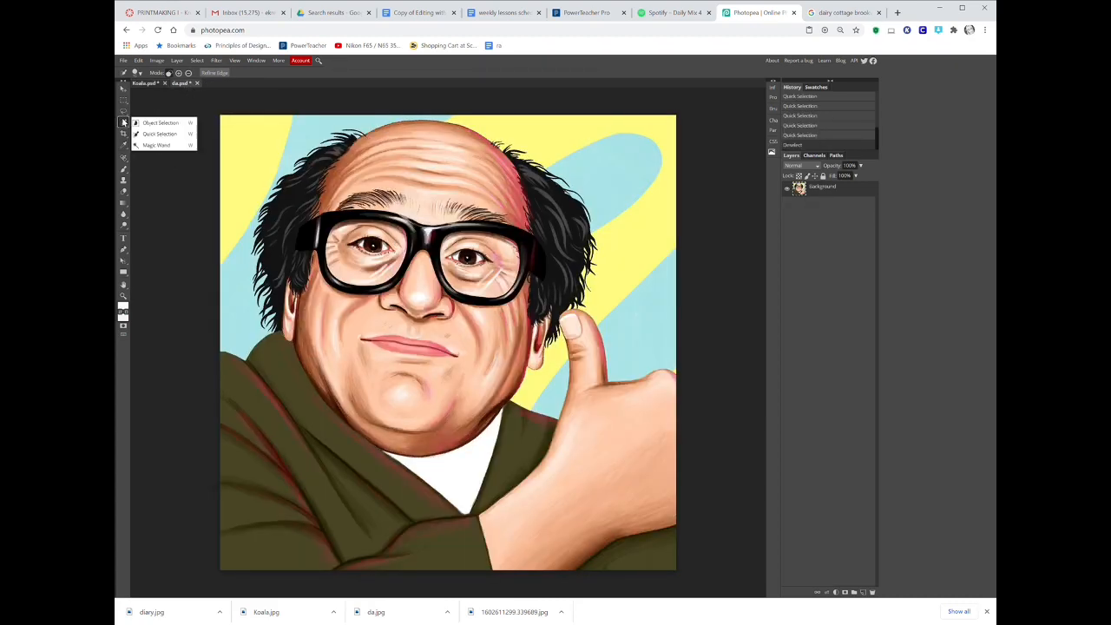
left_click(155, 145)
left_click(428, 189)
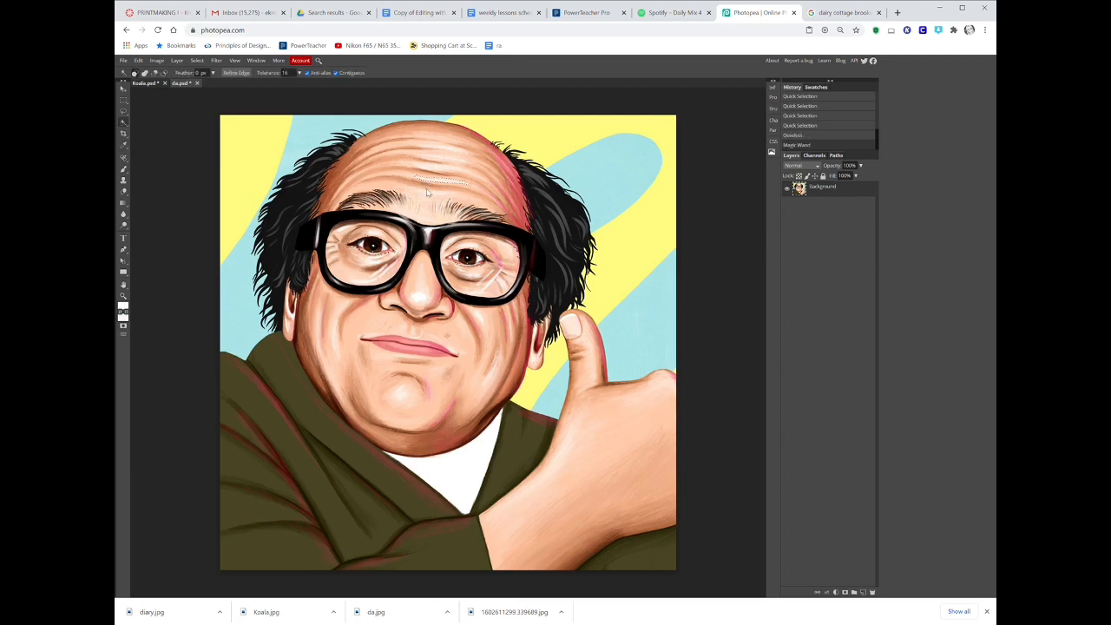
left_click(425, 194, "shift")
left_click(425, 202, "shift")
left_click(427, 216, "shift")
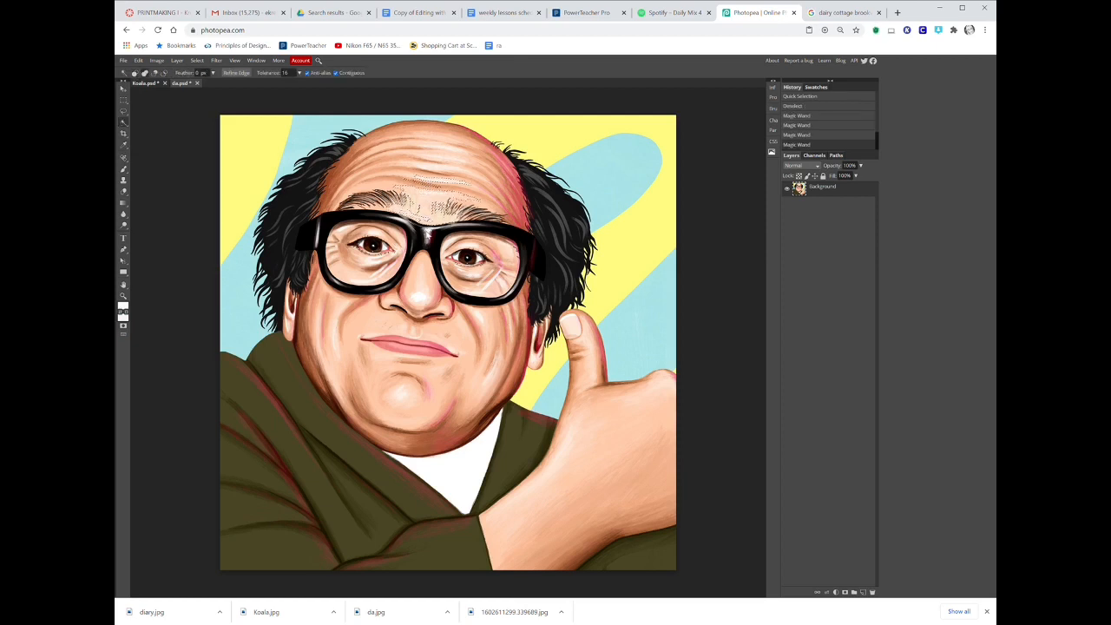
left_click(425, 232, "shift")
left_click(414, 250, "shift")
left_click(420, 268, "shift")
left_click(432, 293, "shift")
left_click(429, 331, "shift")
key("ctrl+d")
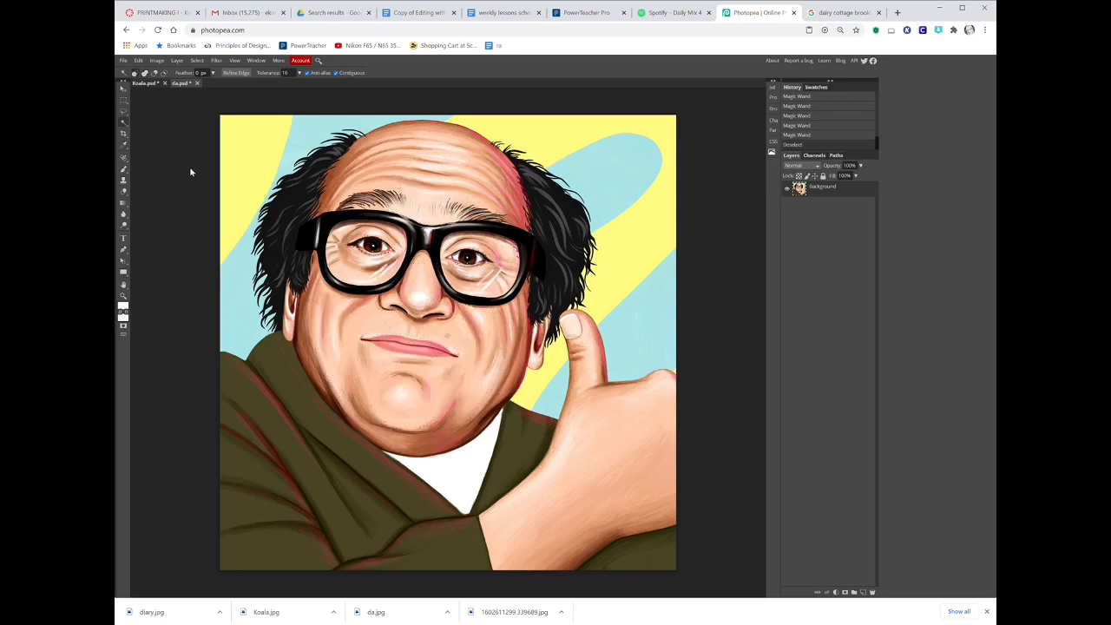
Try drawing a freehand selection with the Lasso tool, then deselect.
right_click(124, 111)
left_click(154, 112)
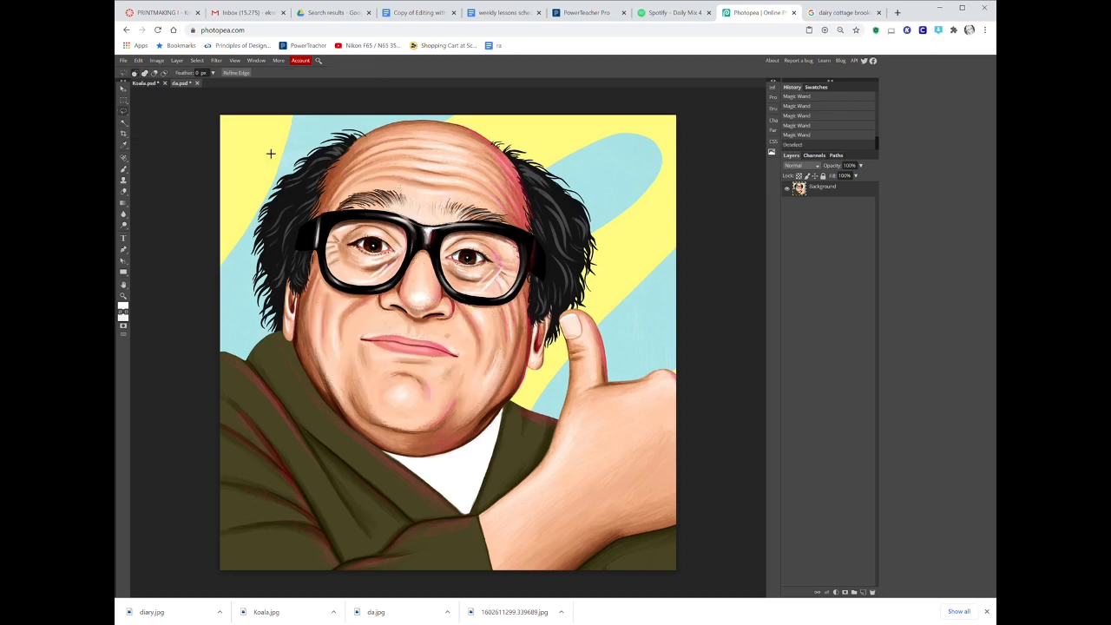
mouse_move(391, 137)
left_mouse_down()
mouse_move(302, 349)
mouse_move(349, 421)
mouse_move(358, 467)
mouse_move(390, 423)
mouse_move(448, 490)
mouse_move(459, 433)
mouse_move(500, 417)
mouse_move(529, 369)
mouse_move(570, 340)
mouse_move(589, 295)
mouse_move(577, 197)
left_mouse_up()
key("ctrl+d")
Try outlining the head and shoulders with the Polygonal Lasso tool, then deselect.
right_click(123, 112)
left_click(156, 123)
left_click(277, 171)
left_click(251, 354)
left_click(374, 298)
left_click(314, 410)
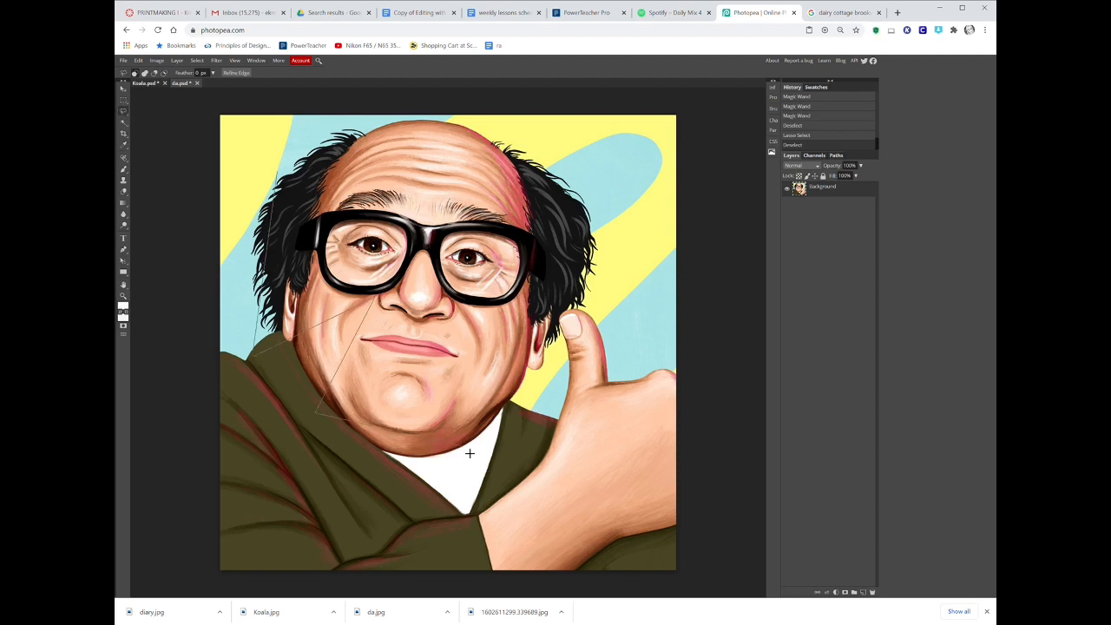
left_click(466, 423)
left_click(465, 328)
left_click(523, 397)
left_click(624, 295)
double_click(538, 244)
key("ctrl+d")
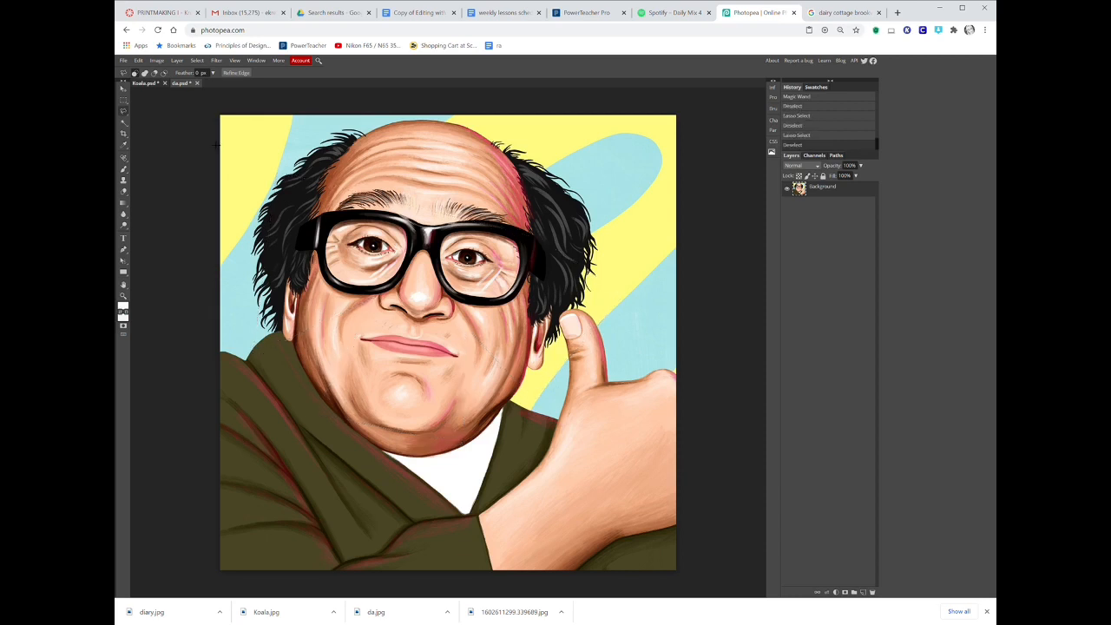
Trace a selection around the head with the Magnetic Lasso tool.
left_click(123, 112)
left_click(165, 134)
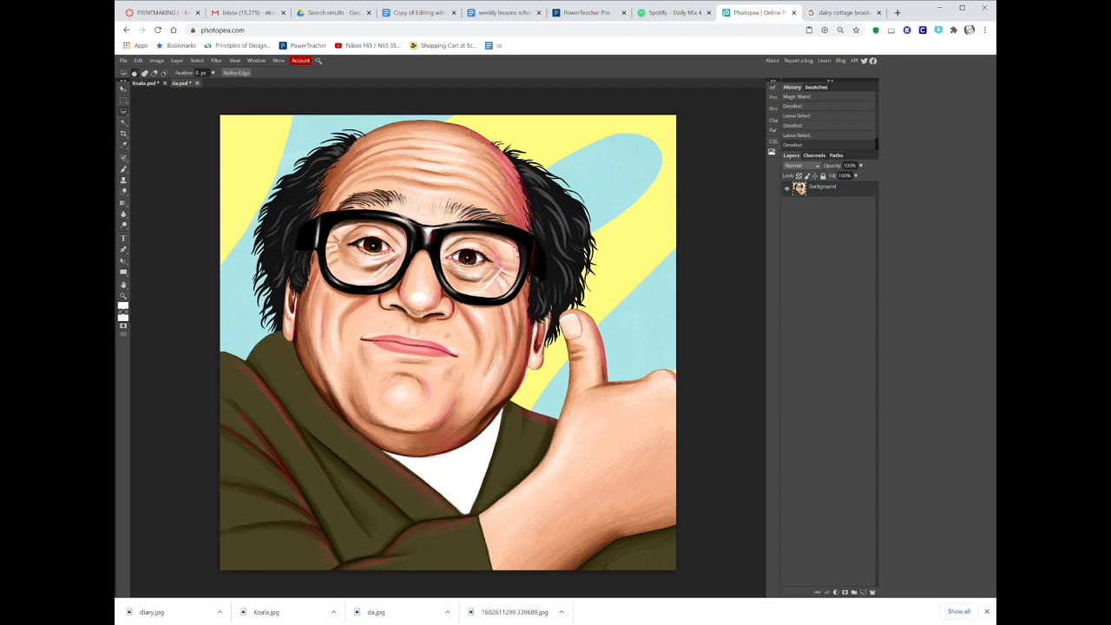
left_click(373, 138)
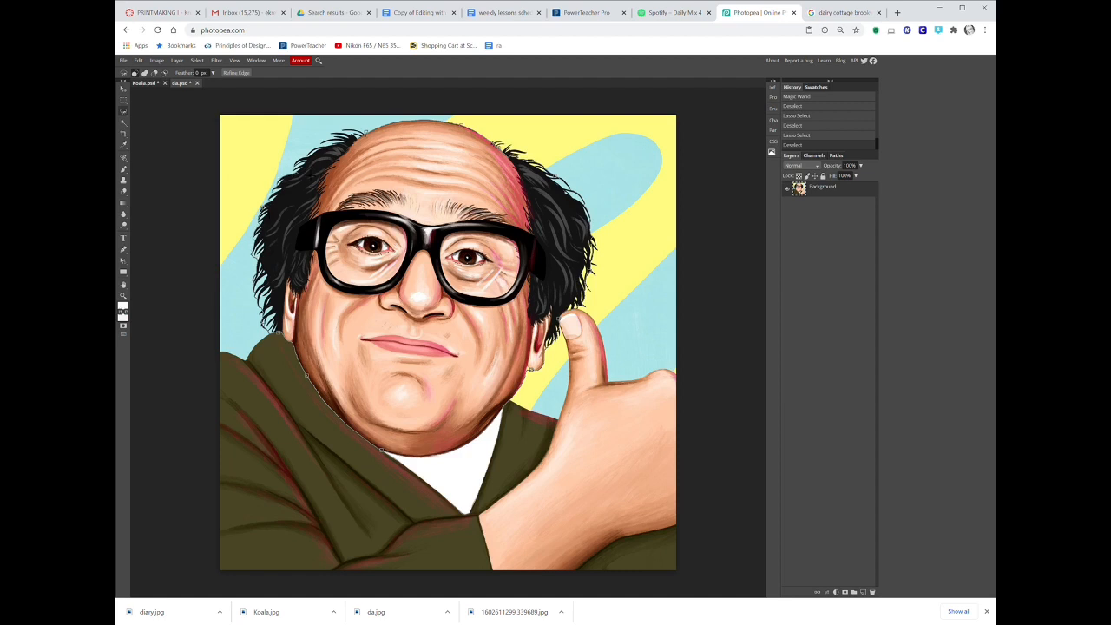
double_click(371, 139)
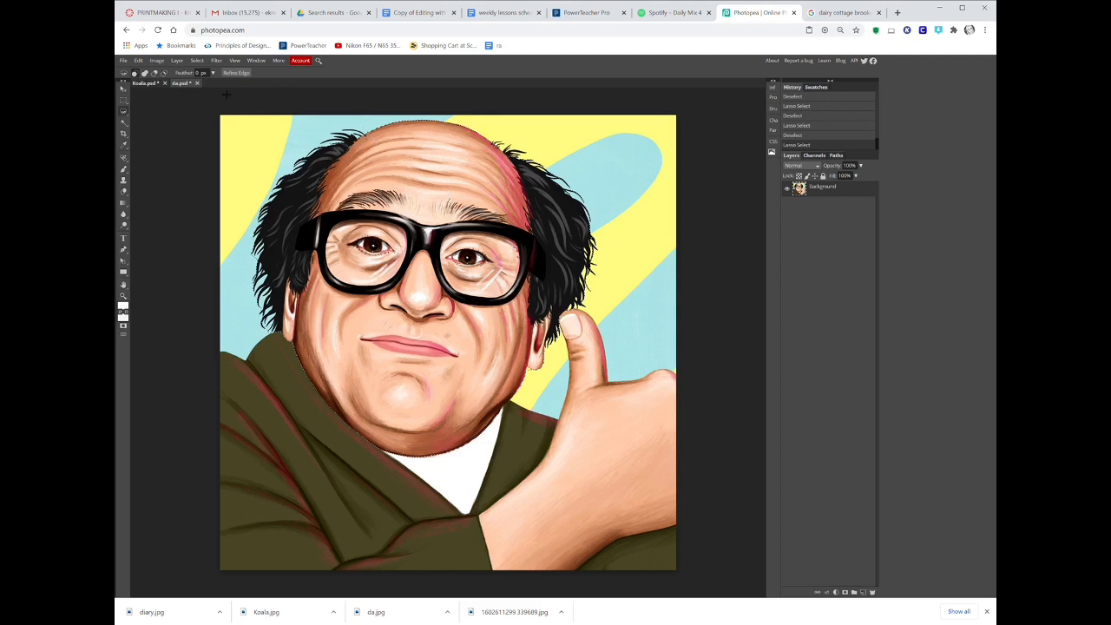
Paste the head into the Koala document as a second layer and make Layer 1 visible again.
left_click(152, 83)
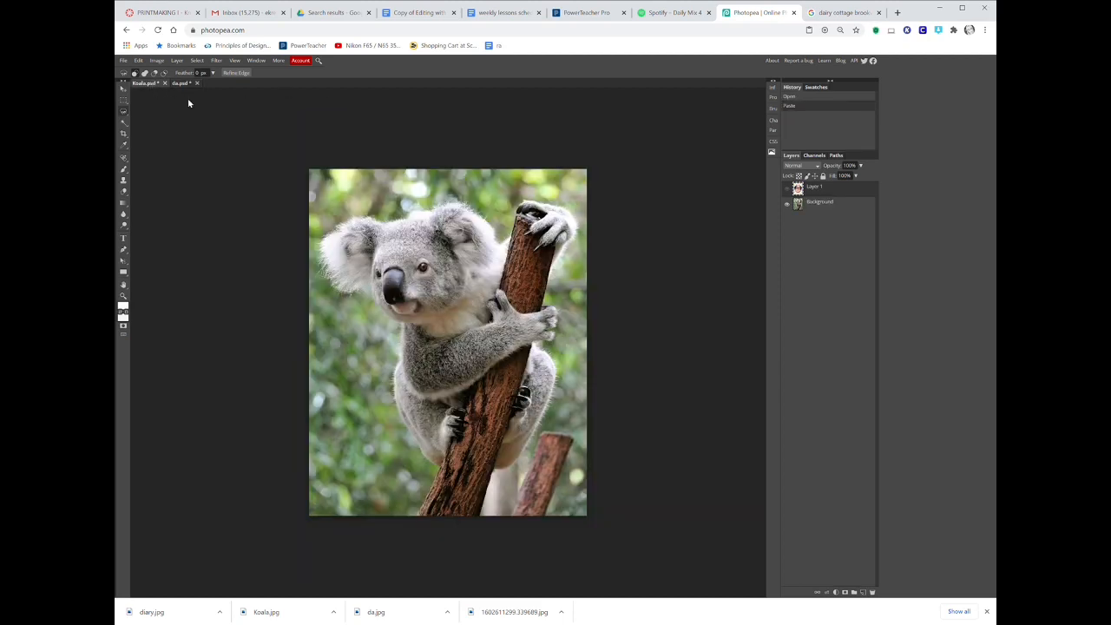
key("ctrl+v")
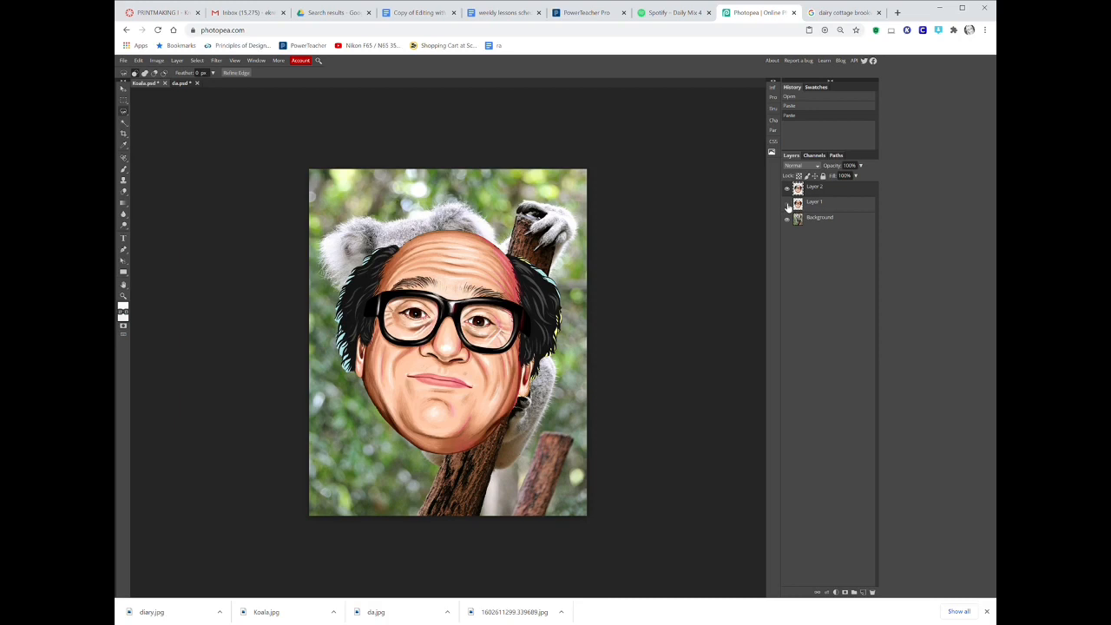
left_click(787, 203)
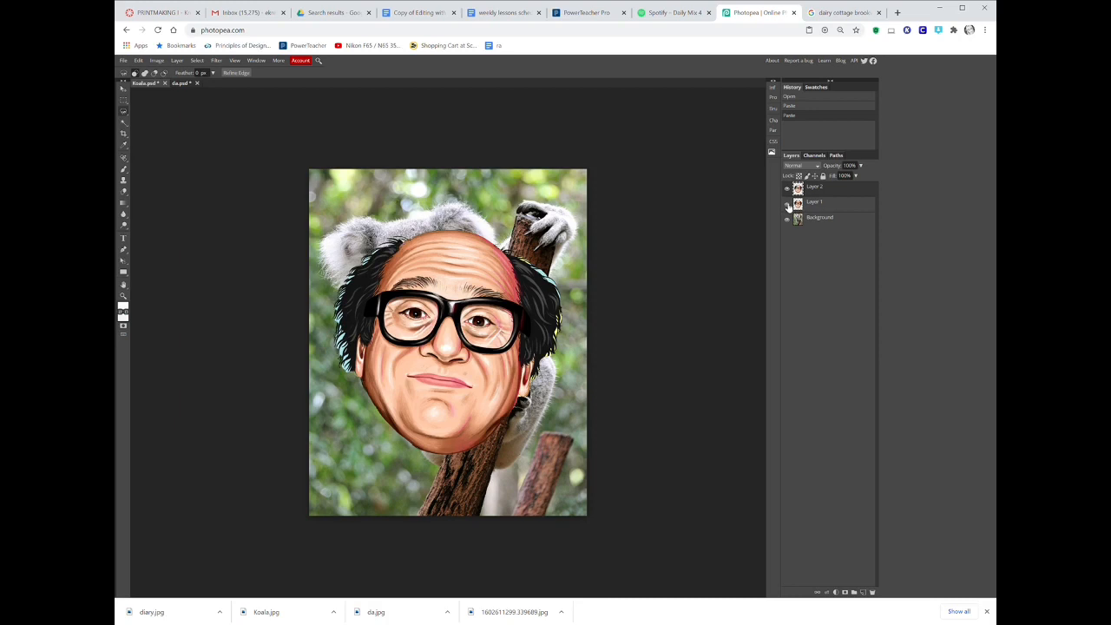
Move the new head layer downward with the Move tool, then delete that layer.
left_click(123, 88)
left_click_drag(441, 398, 436, 487)
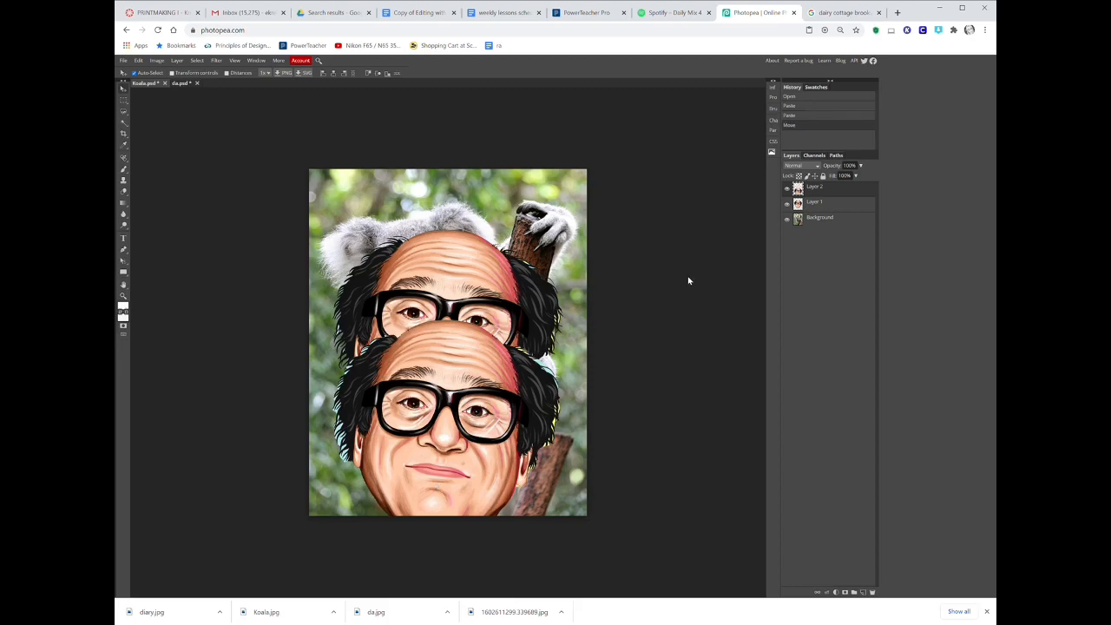
right_click(824, 196)
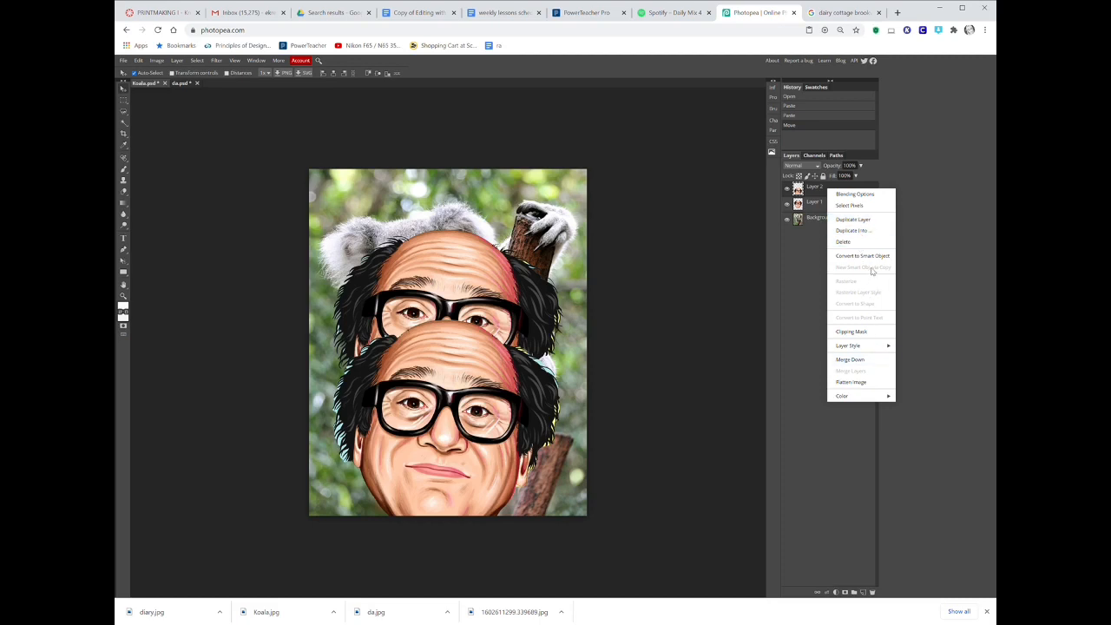
left_click(851, 242)
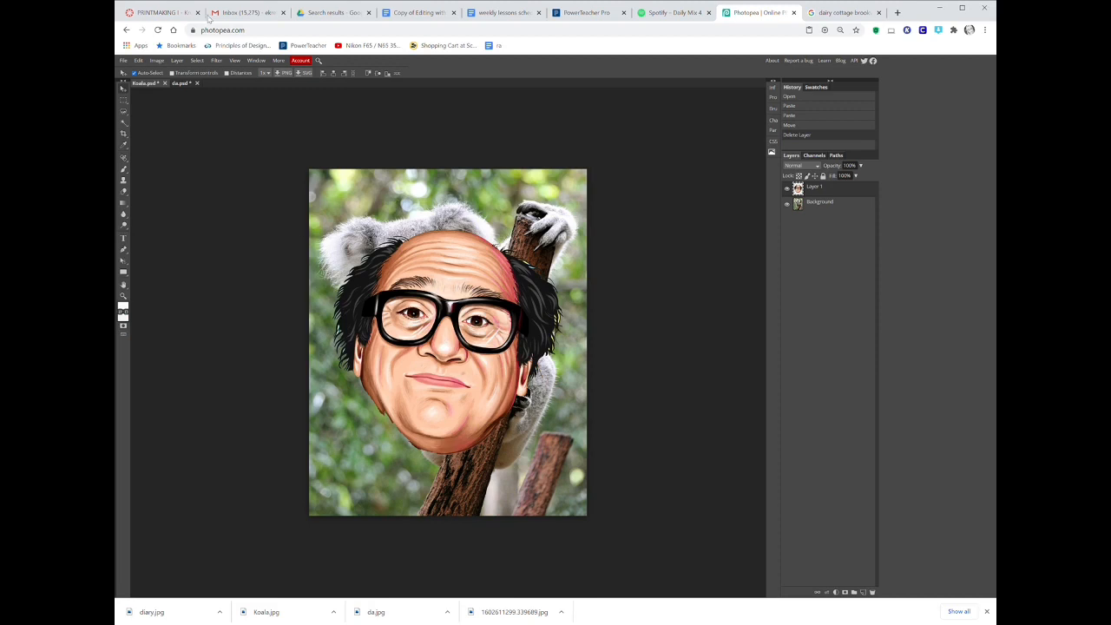
Scale the pasted head layer down to about 55% and position it over the koala's head.
left_click(138, 61)
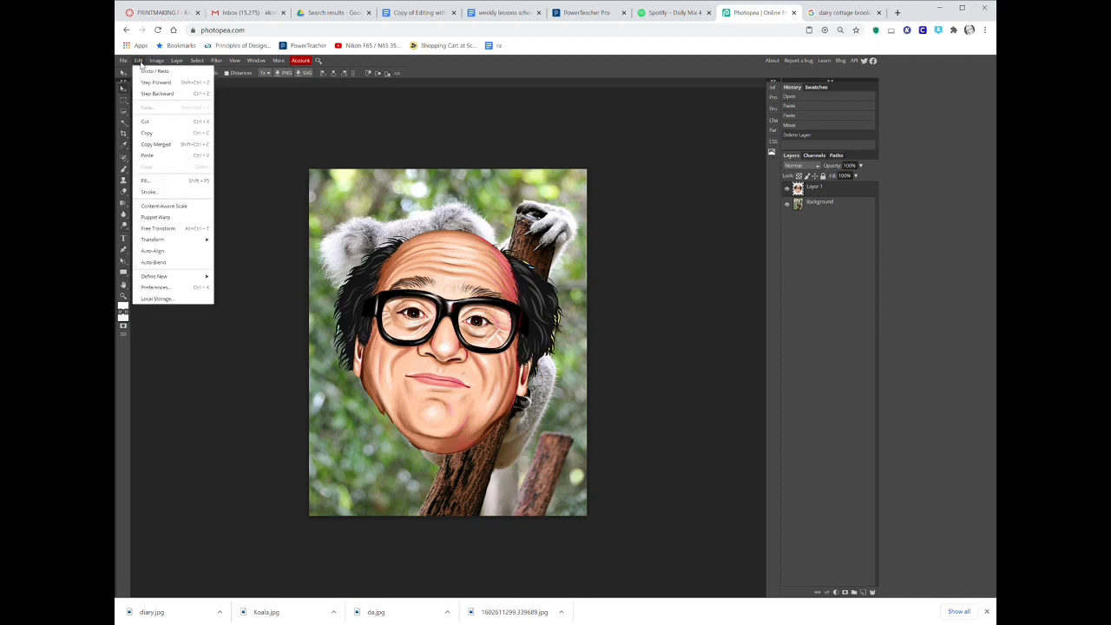
mouse_move(207, 241)
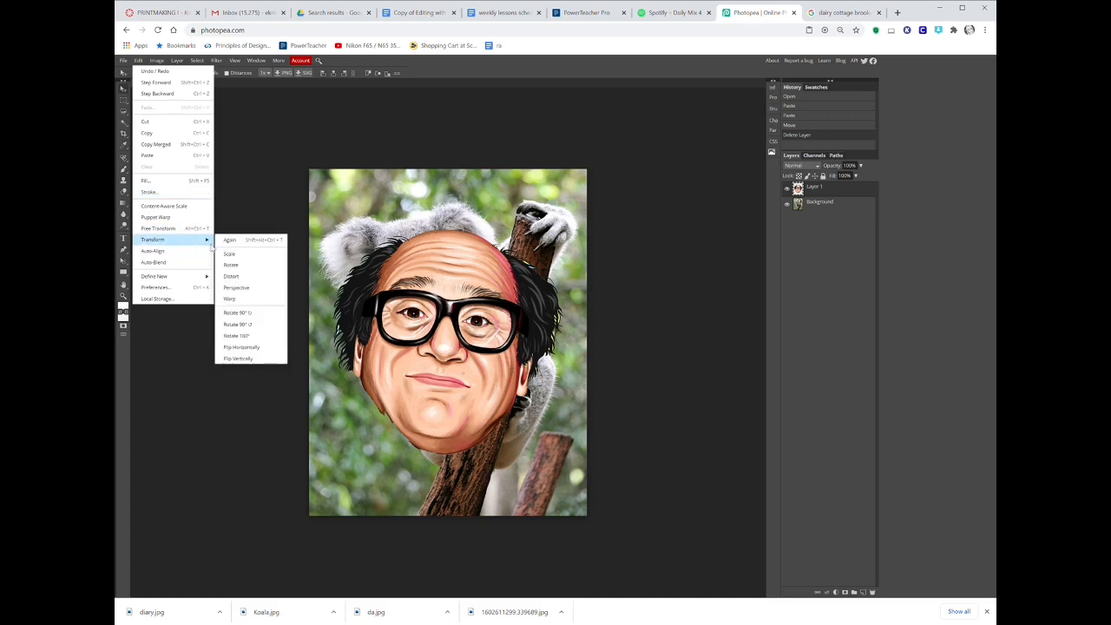
left_click(245, 254)
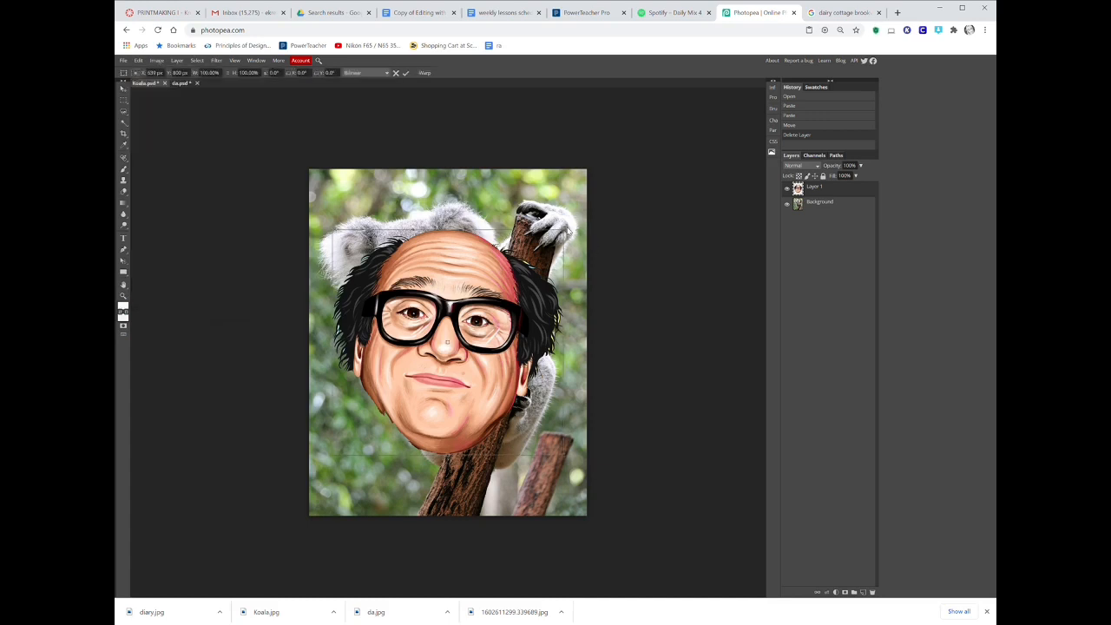
left_click_drag(564, 232, 485, 306)
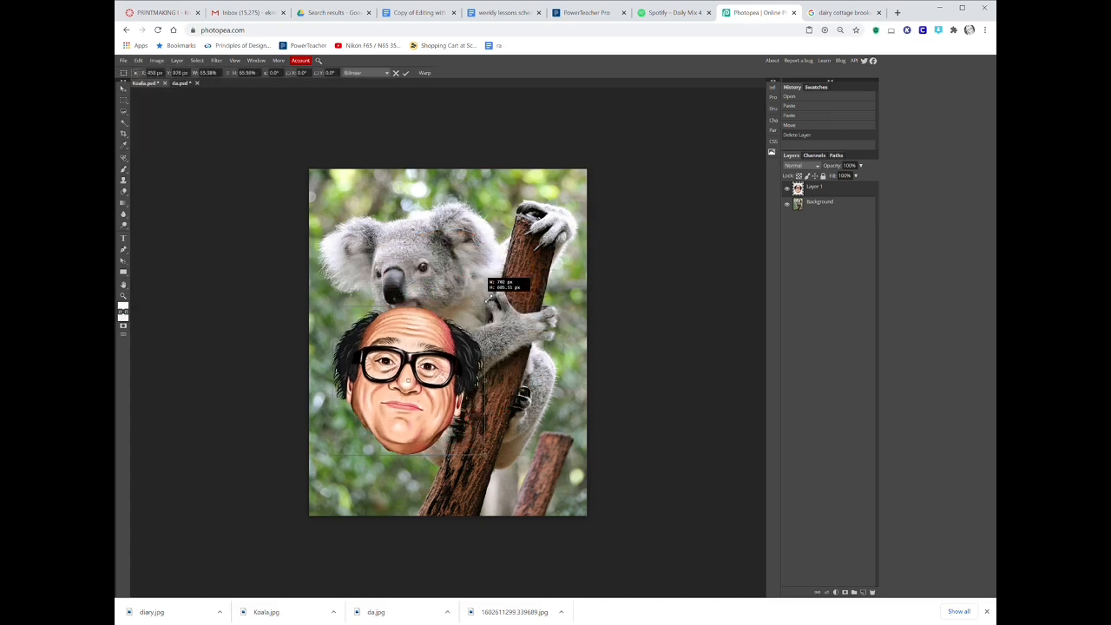
left_click_drag(433, 406, 436, 321)
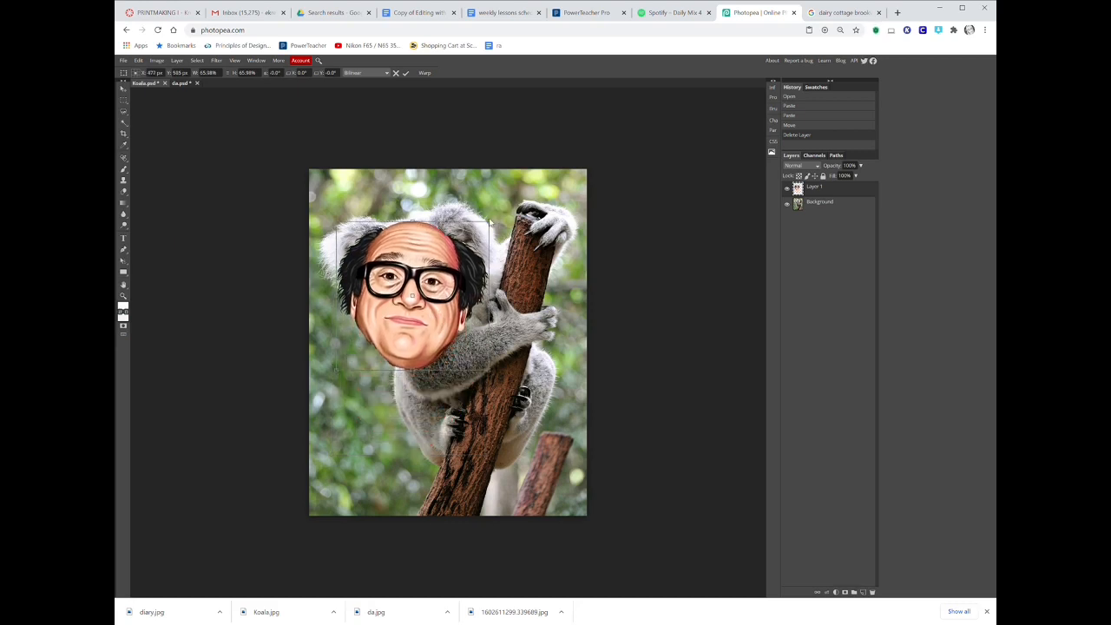
left_click_drag(493, 224, 463, 251)
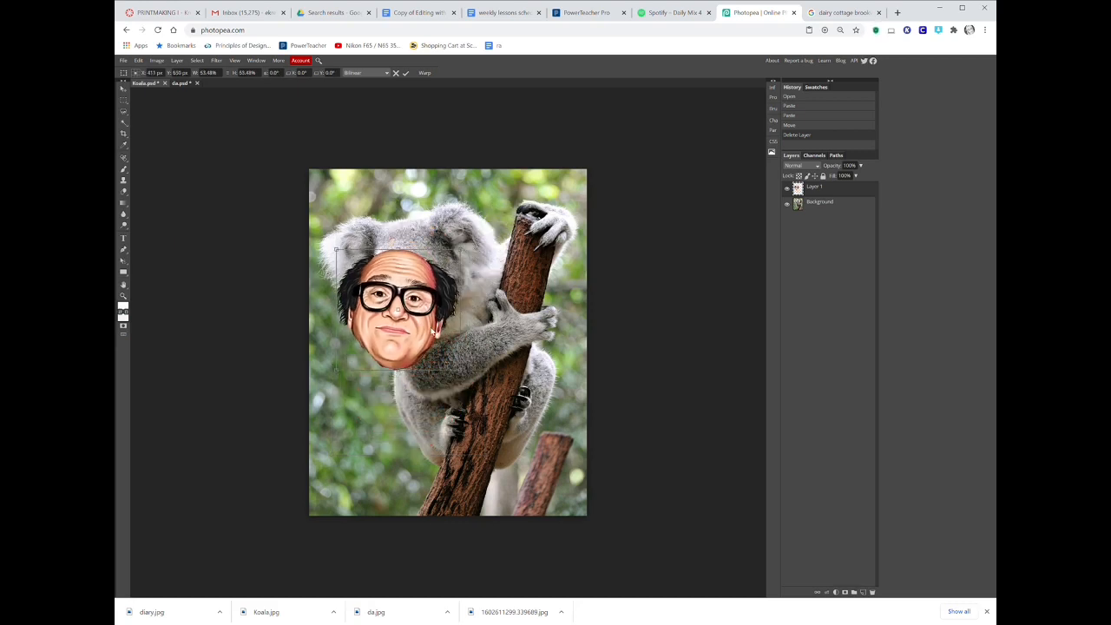
left_click_drag(424, 333, 444, 288)
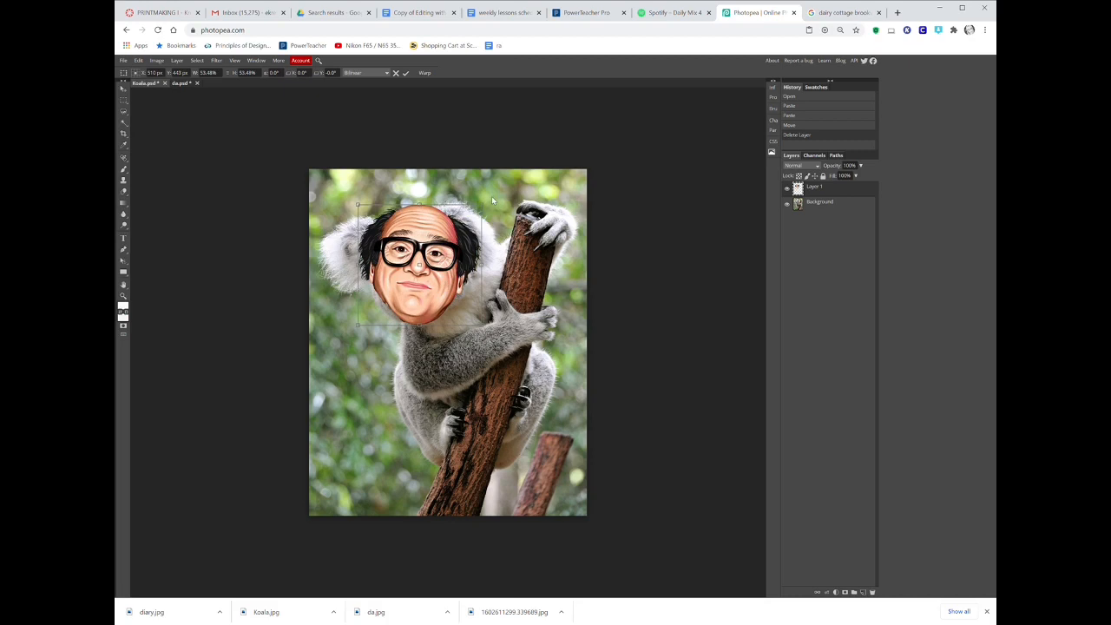
mouse_move(482, 205)
left_mouse_down()
mouse_move(491, 195)
mouse_move(475, 210)
mouse_move(486, 202)
left_mouse_up()
key("Return")
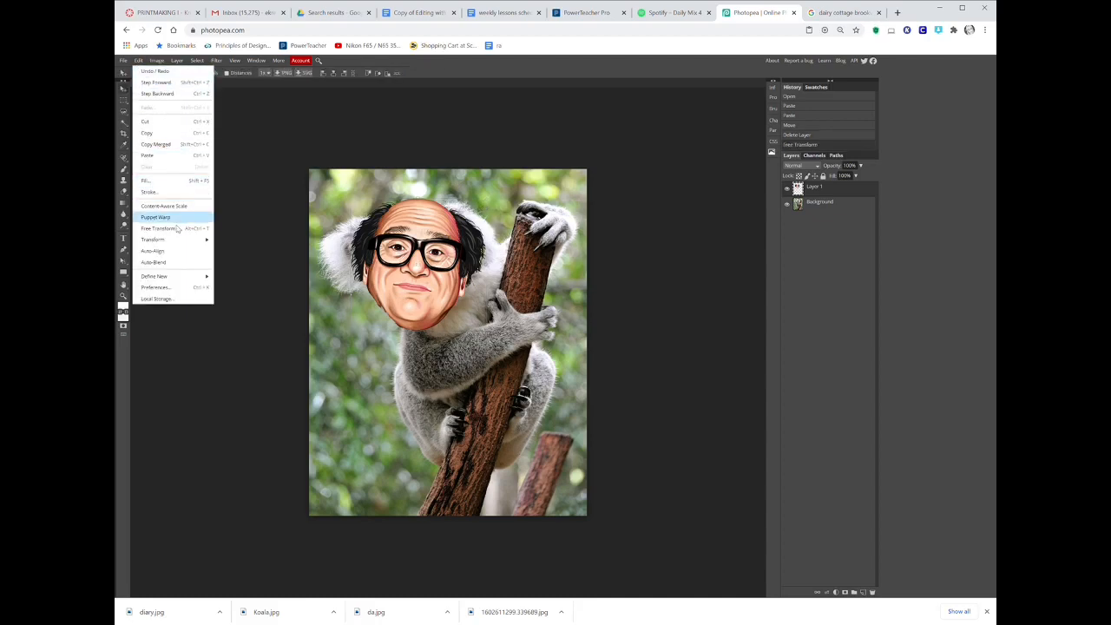
Rotate the head layer slightly counterclockwise with Free Transform so it tilts over the koala.
left_click(172, 229)
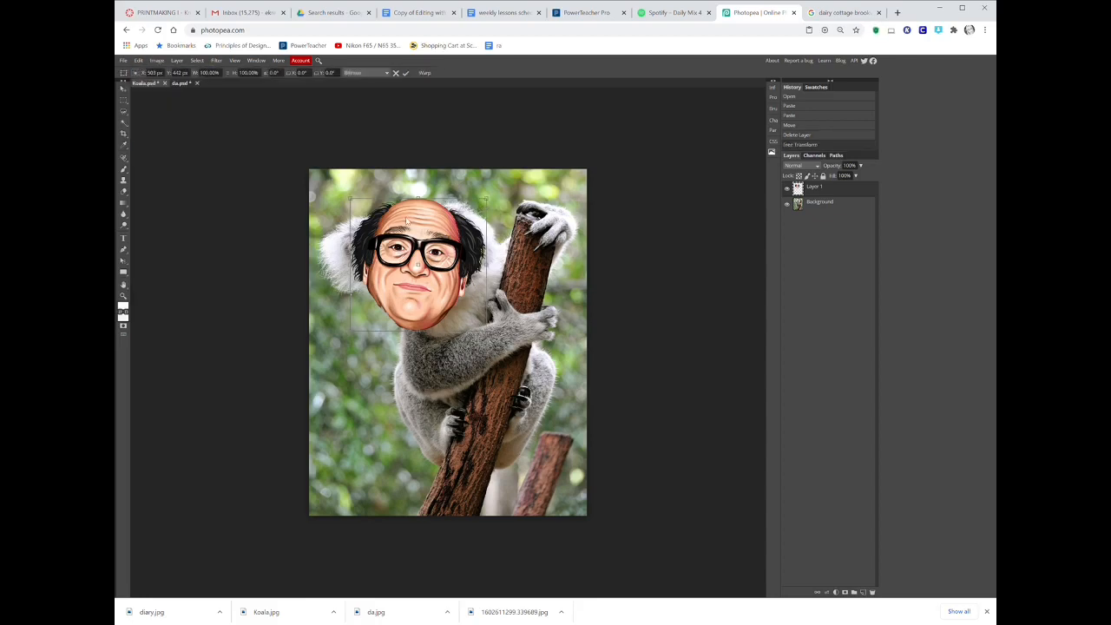
left_click_drag(493, 185, 447, 166)
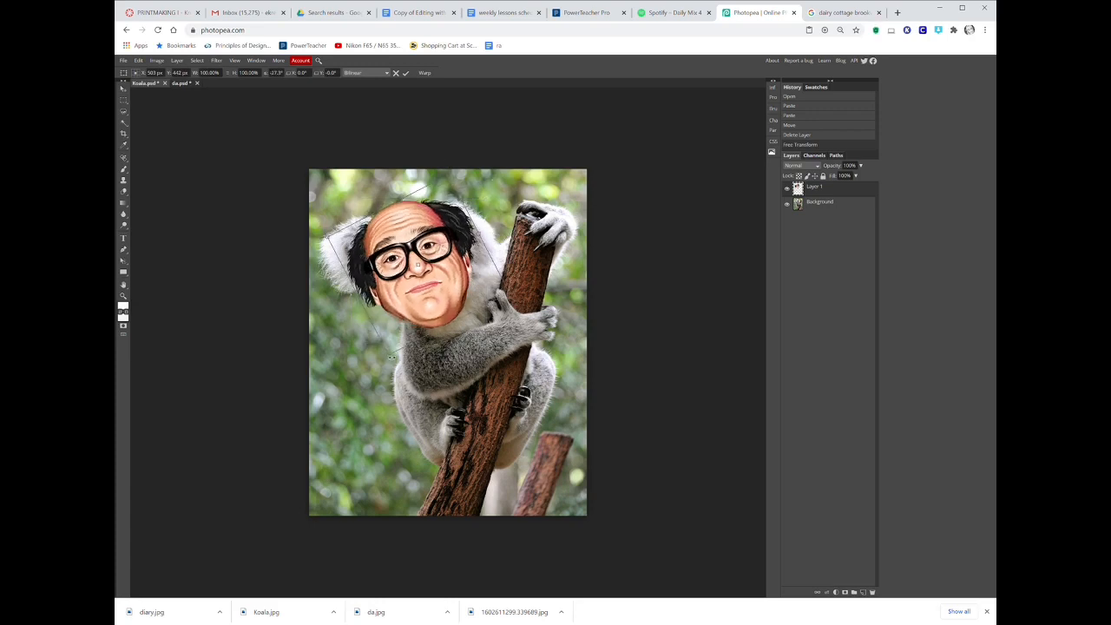
key("Return")
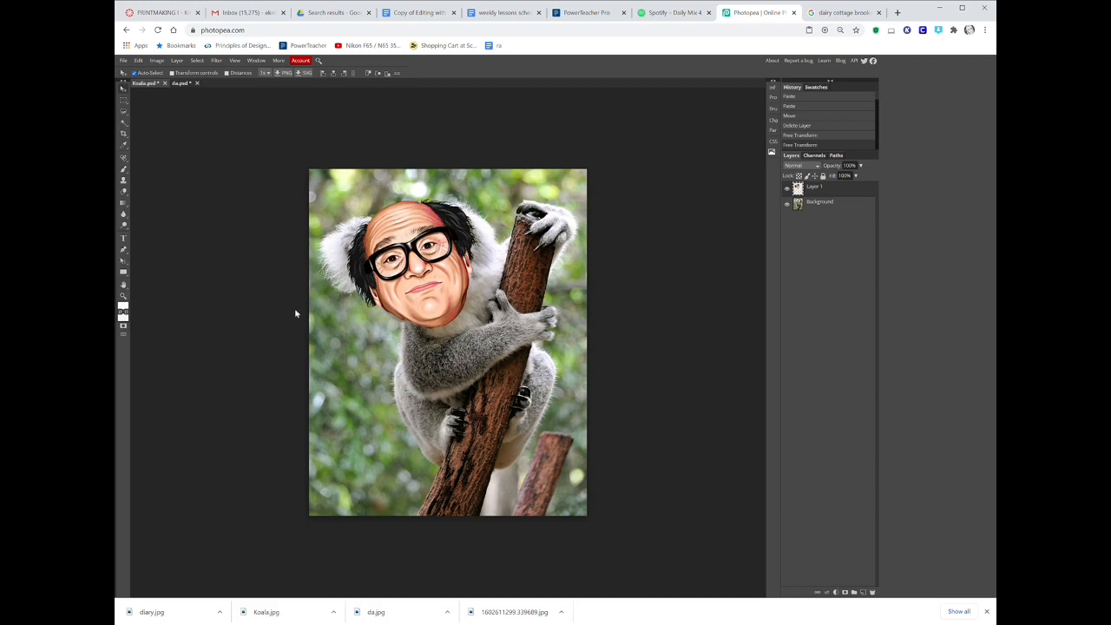
Erase the hair edges around the head with a soft Eraser brush at 36% opacity.
right_click(124, 191)
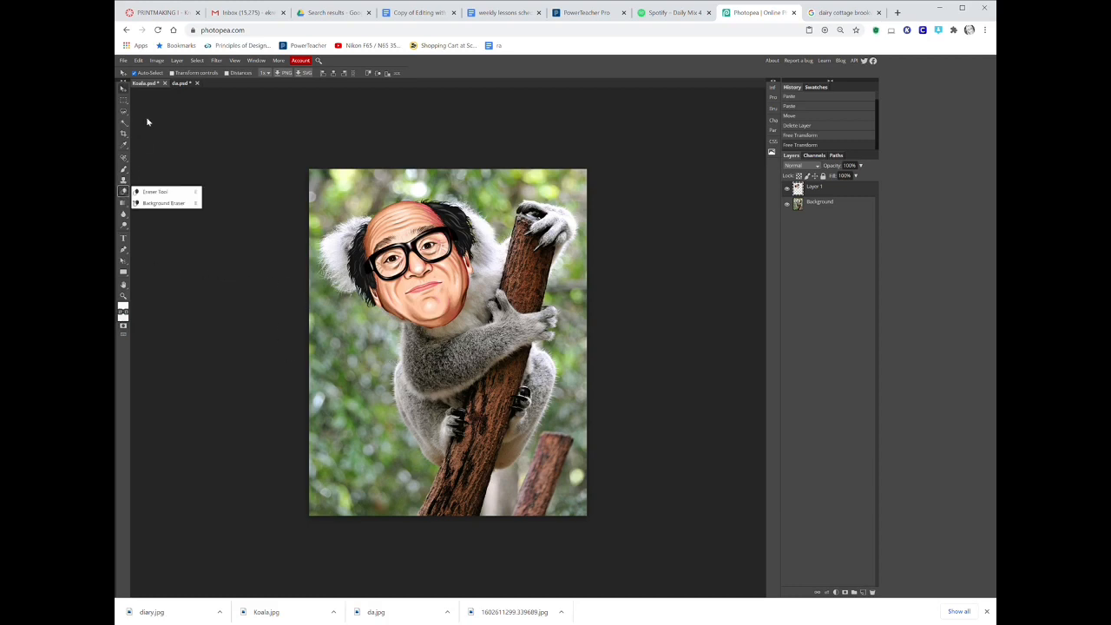
left_click(155, 191)
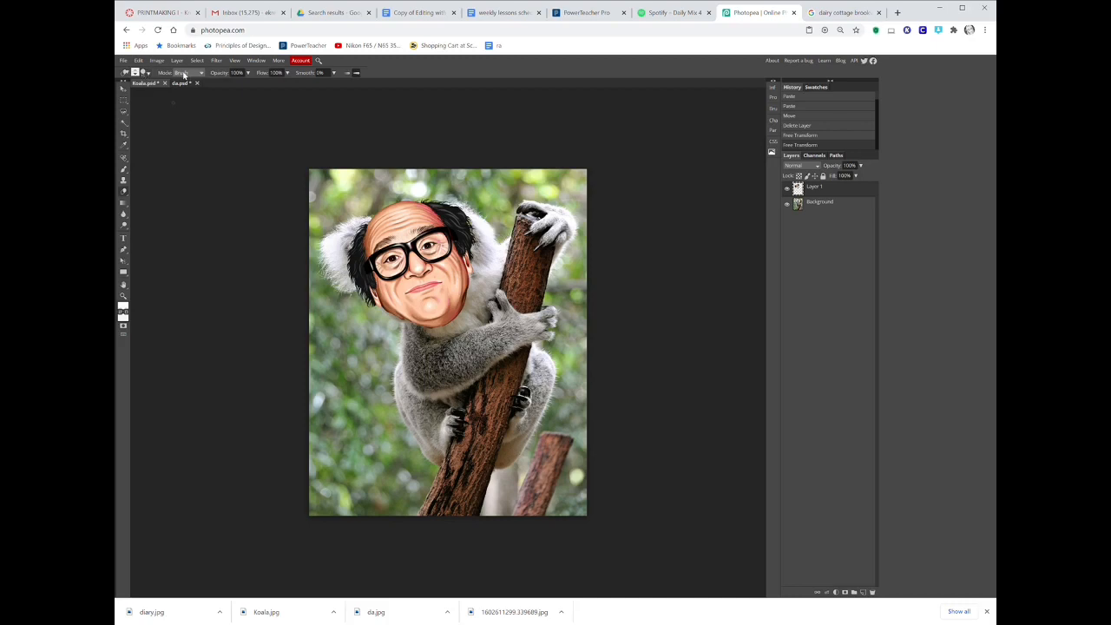
left_click(248, 73)
left_click_drag(247, 84, 226, 84)
left_click(145, 73)
mouse_move(167, 95)
left_mouse_down()
mouse_move(205, 99)
mouse_move(227, 118)
mouse_move(158, 111)
left_mouse_up()
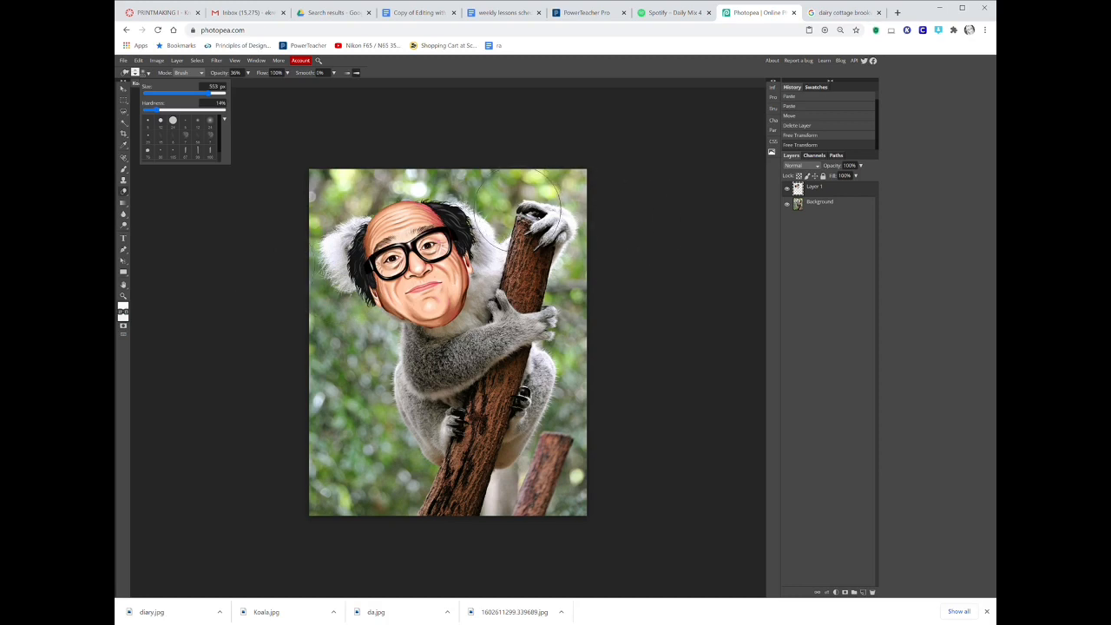
left_click(487, 219)
left_click(483, 215)
left_click(479, 211)
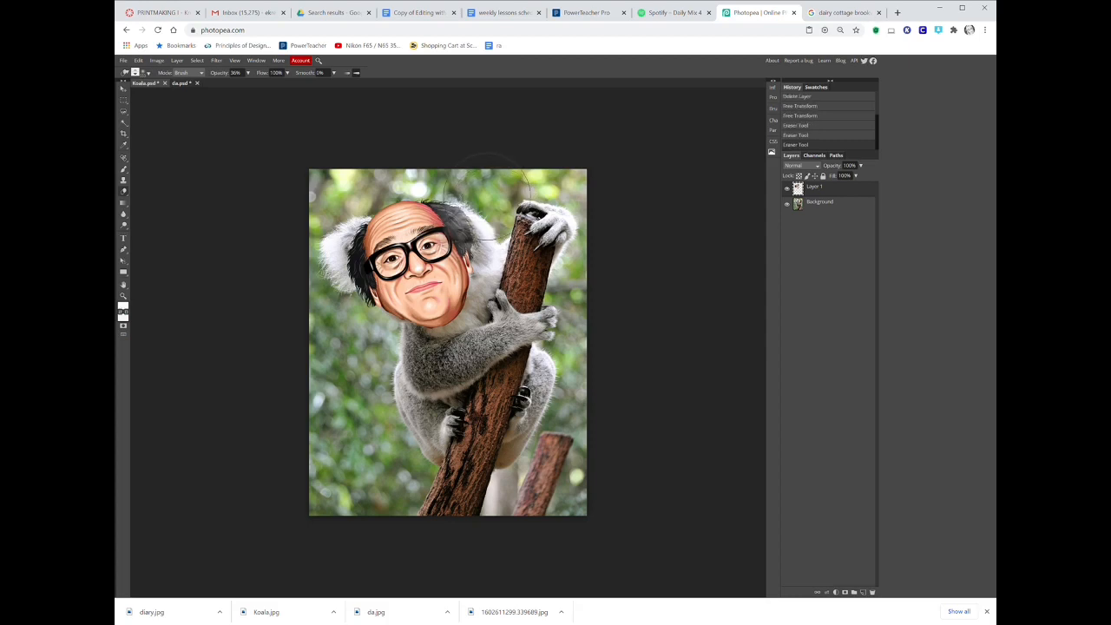
left_click(487, 197)
left_click(321, 278)
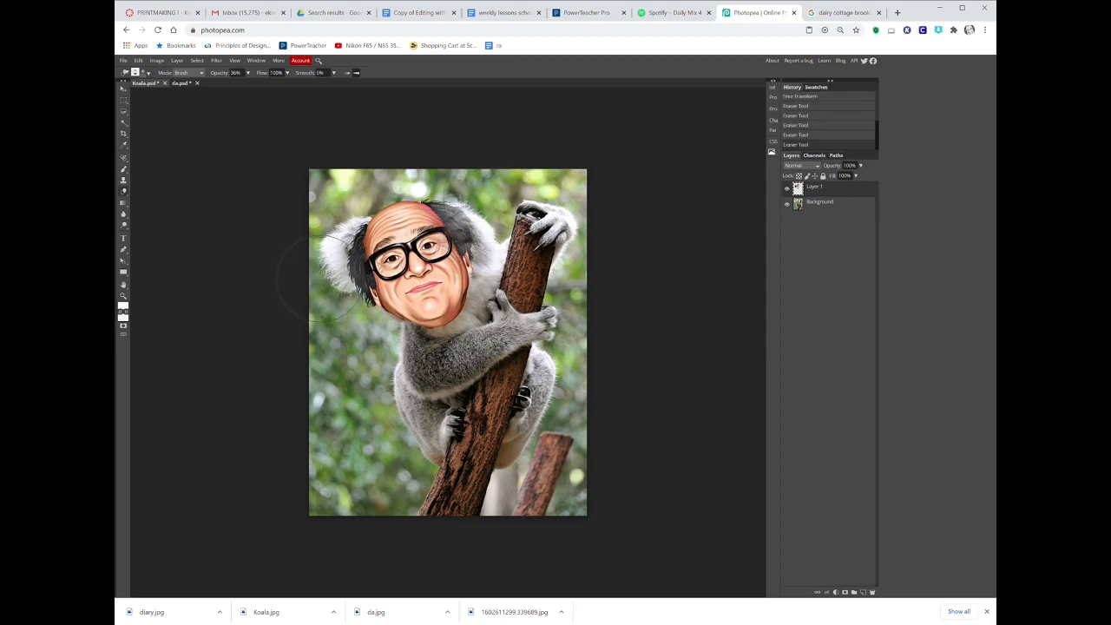
left_click(340, 259)
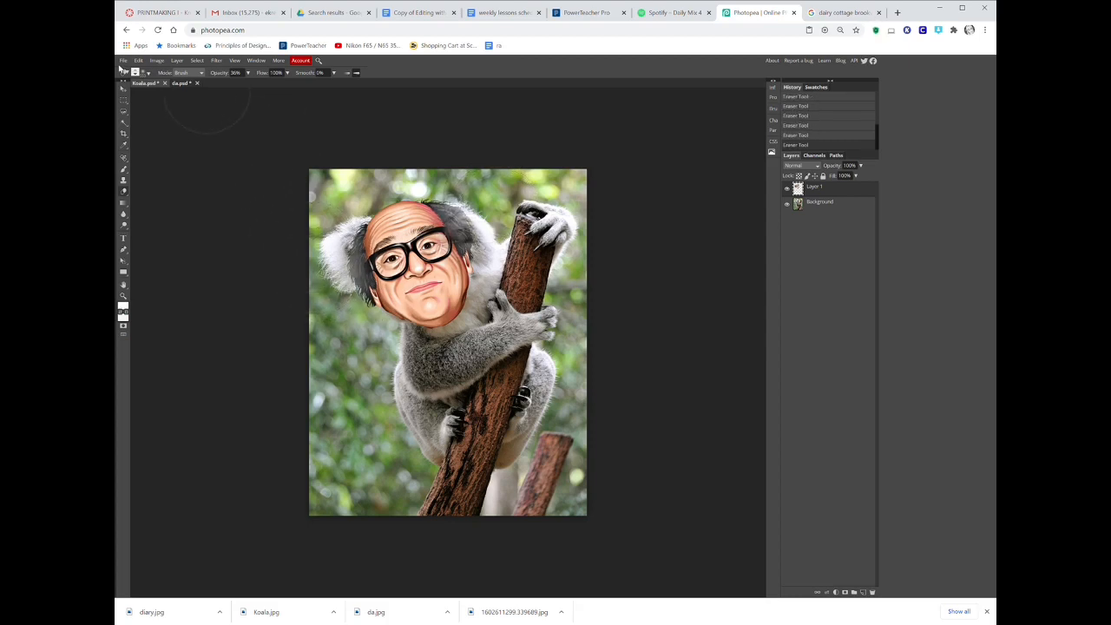
Reduce the eraser brush size and erase along the left hair, right hair and top of the head.
left_click(148, 74)
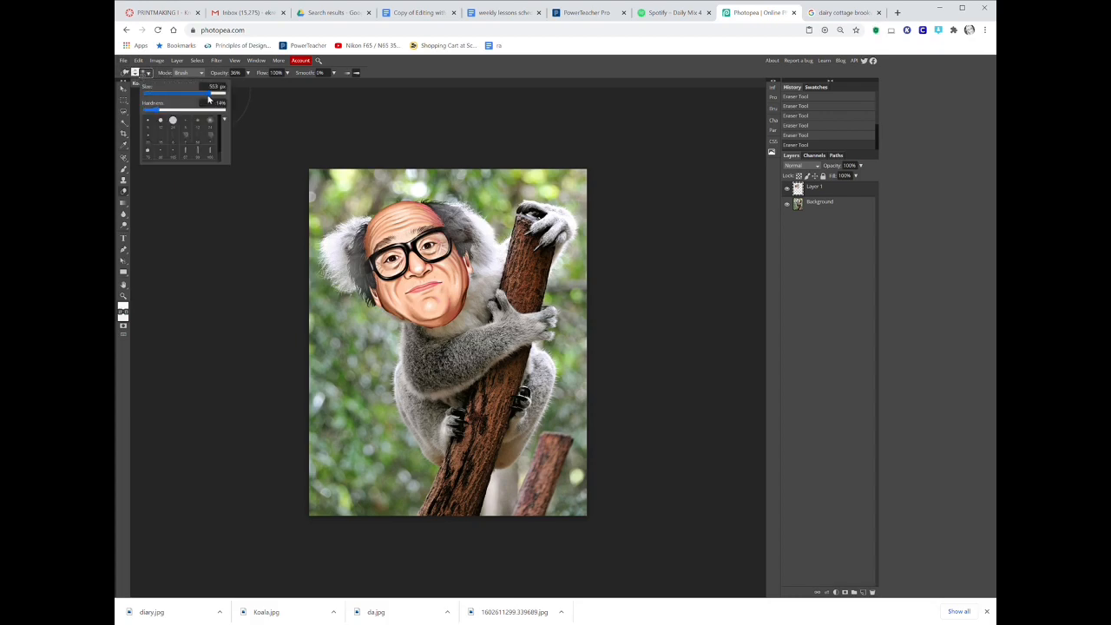
left_click_drag(208, 100, 187, 95)
left_click(354, 223)
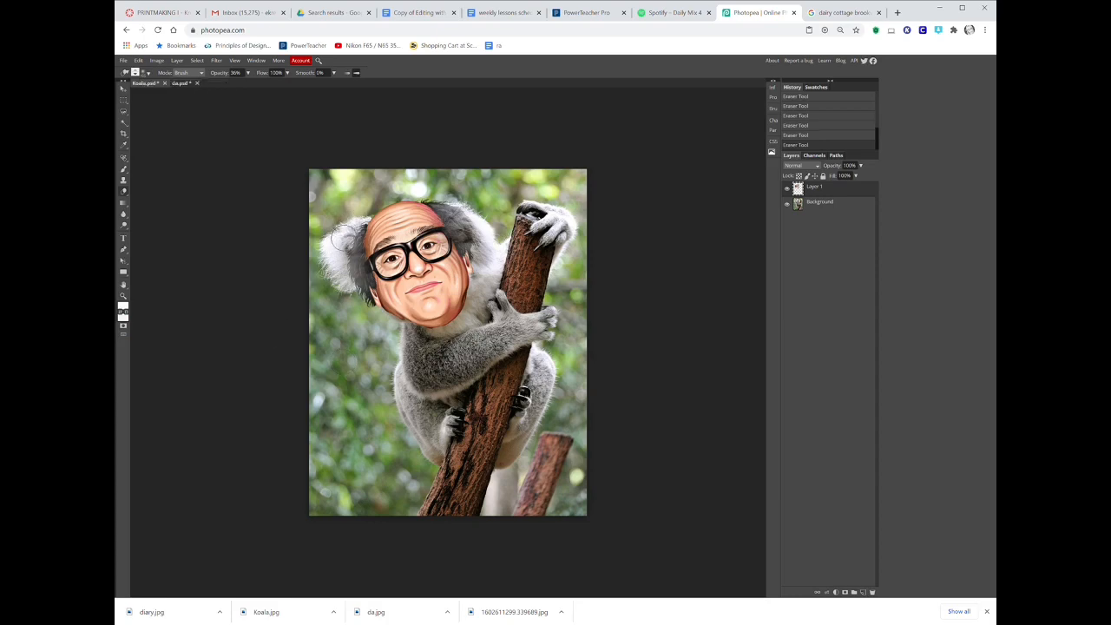
left_click_drag(342, 237, 342, 250)
scroll(343, 250, "up", 5)
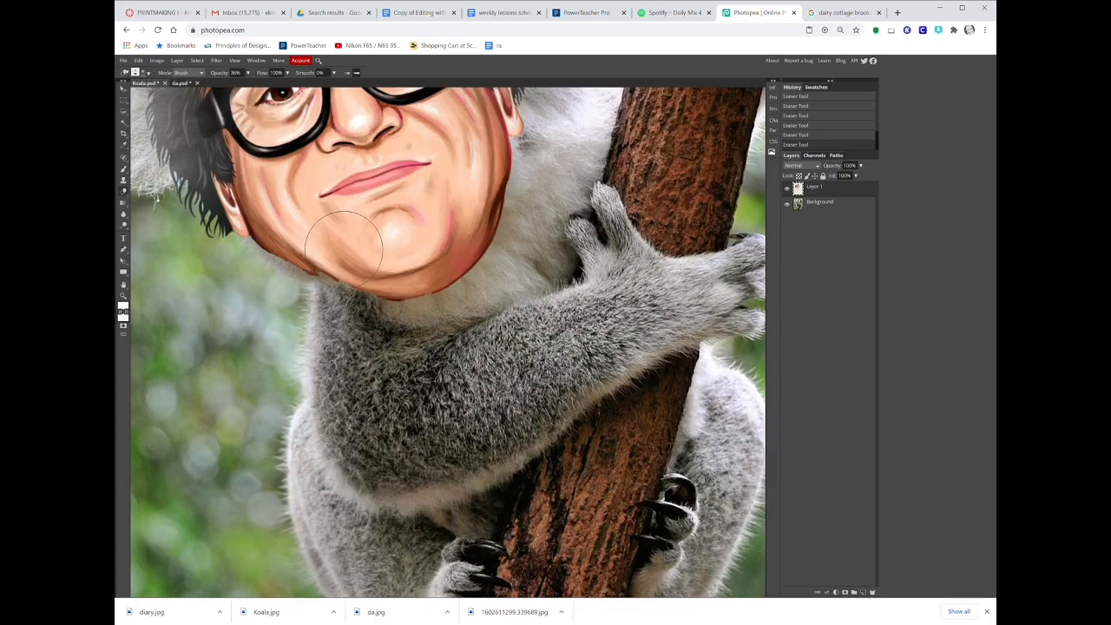
scroll(288, 242, "up", 2)
scroll(552, 369, "down", 1)
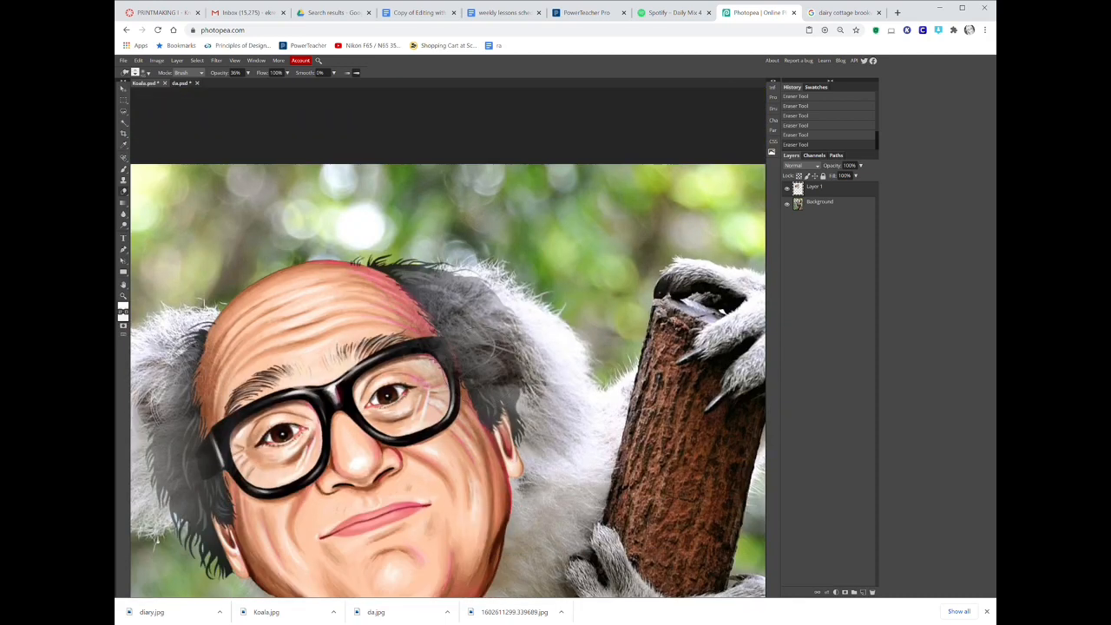
mouse_move(547, 379)
left_mouse_down()
mouse_move(457, 257)
mouse_move(438, 261)
mouse_move(400, 230)
left_mouse_up()
scroll(475, 555, "down", 3)
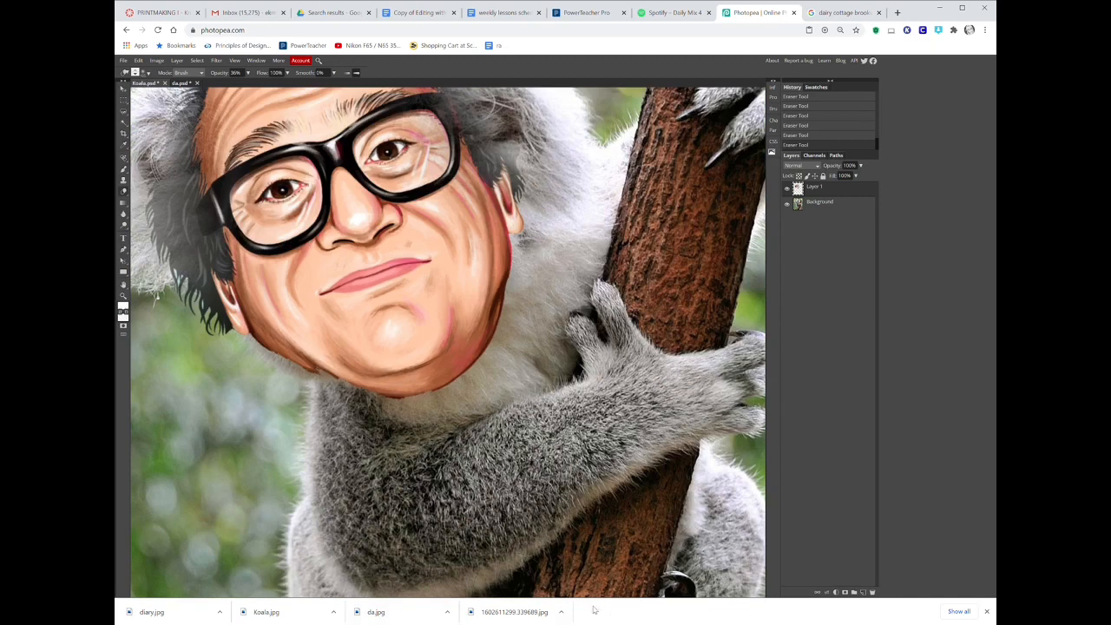
mouse_move(165, 334)
left_mouse_down()
mouse_move(139, 223)
mouse_move(156, 162)
mouse_move(180, 301)
mouse_move(200, 332)
mouse_move(207, 258)
mouse_move(170, 214)
left_mouse_up()
scroll(178, 299, "up", 3)
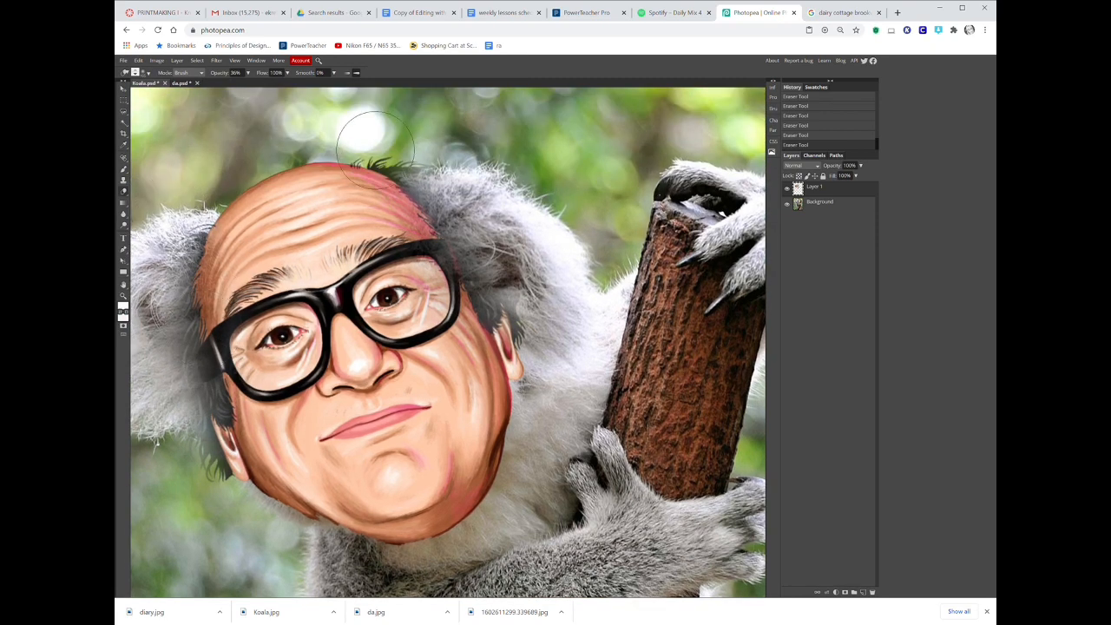
left_click_drag(407, 148, 427, 160)
scroll(686, 341, "down", 5)
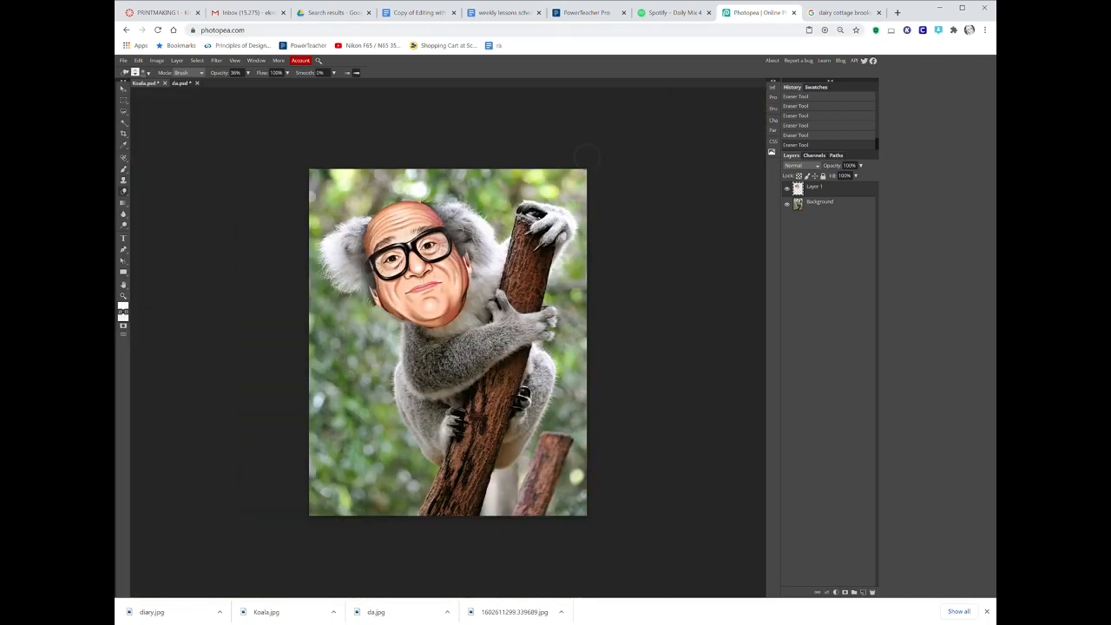
Warp the head layer to reshape its chin and right side.
left_click(138, 61)
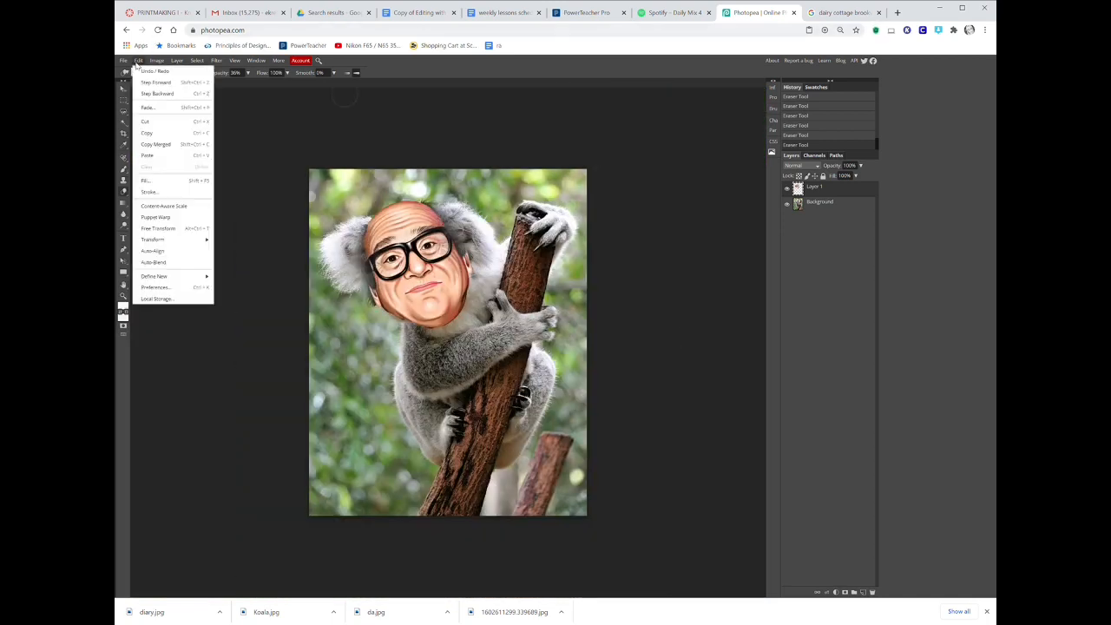
mouse_move(155, 241)
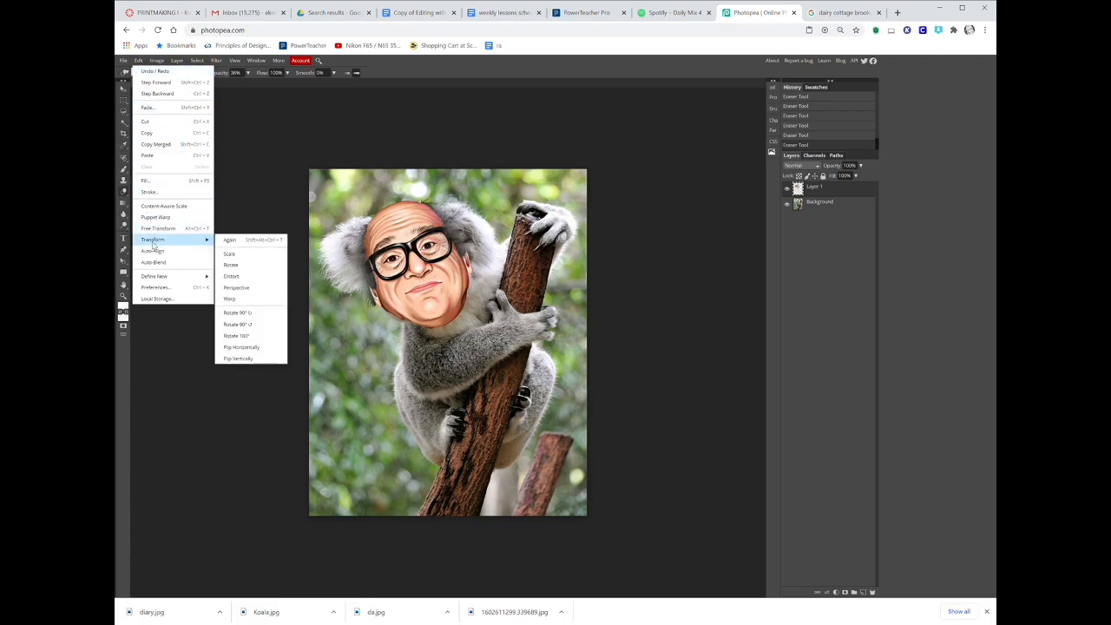
left_click(229, 299)
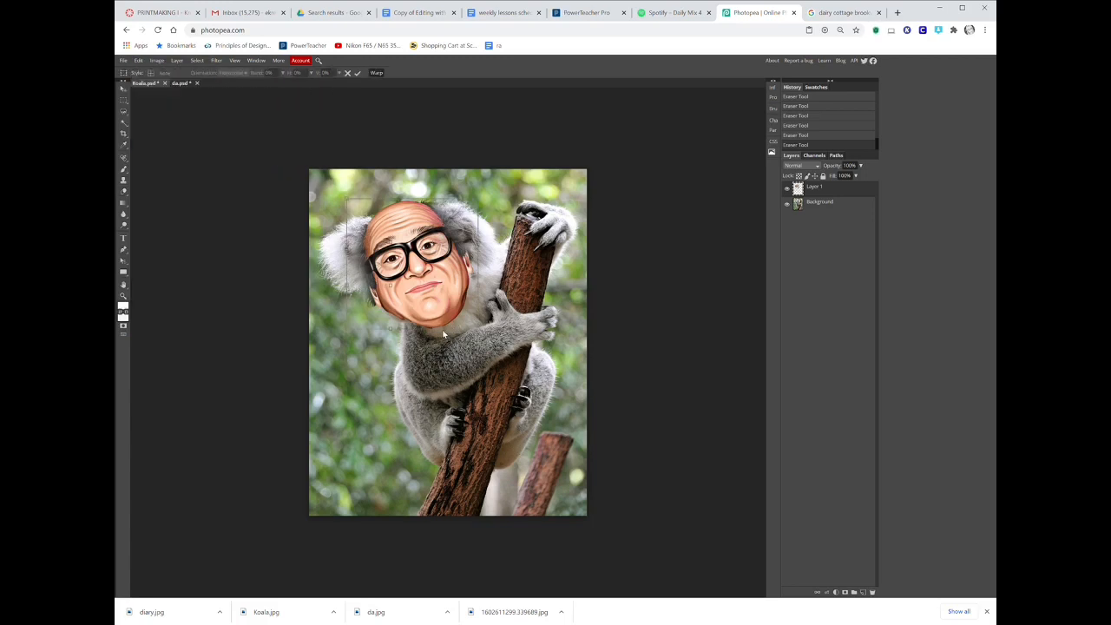
left_click_drag(443, 334, 415, 307)
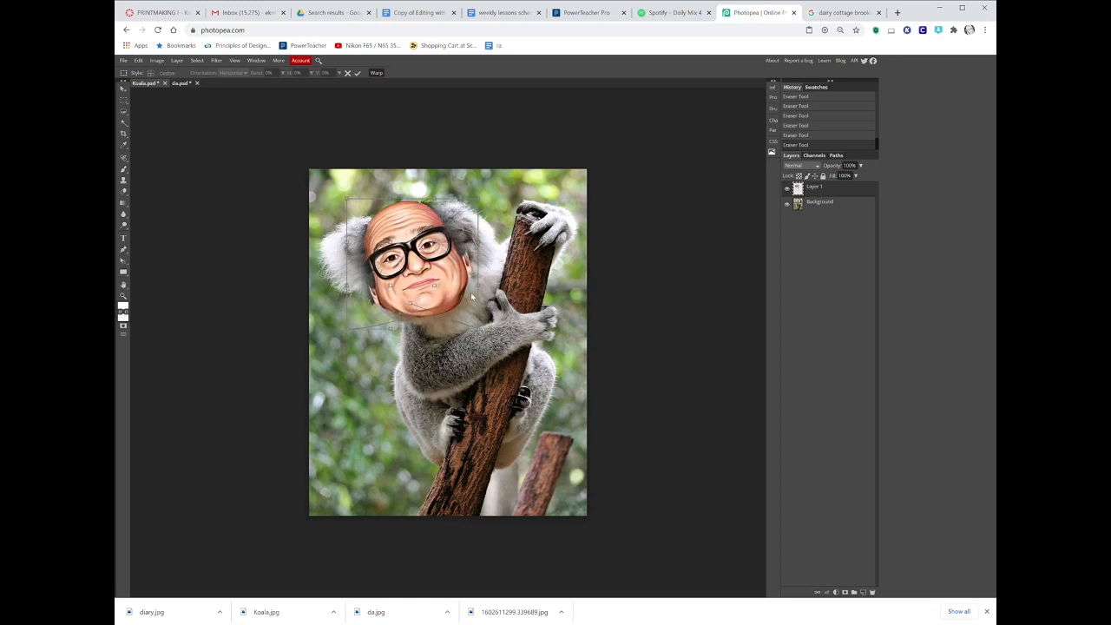
mouse_move(479, 292)
left_mouse_down()
mouse_move(473, 257)
mouse_move(473, 274)
left_mouse_up()
mouse_move(478, 330)
left_mouse_down()
mouse_move(475, 319)
mouse_move(477, 330)
left_mouse_up()
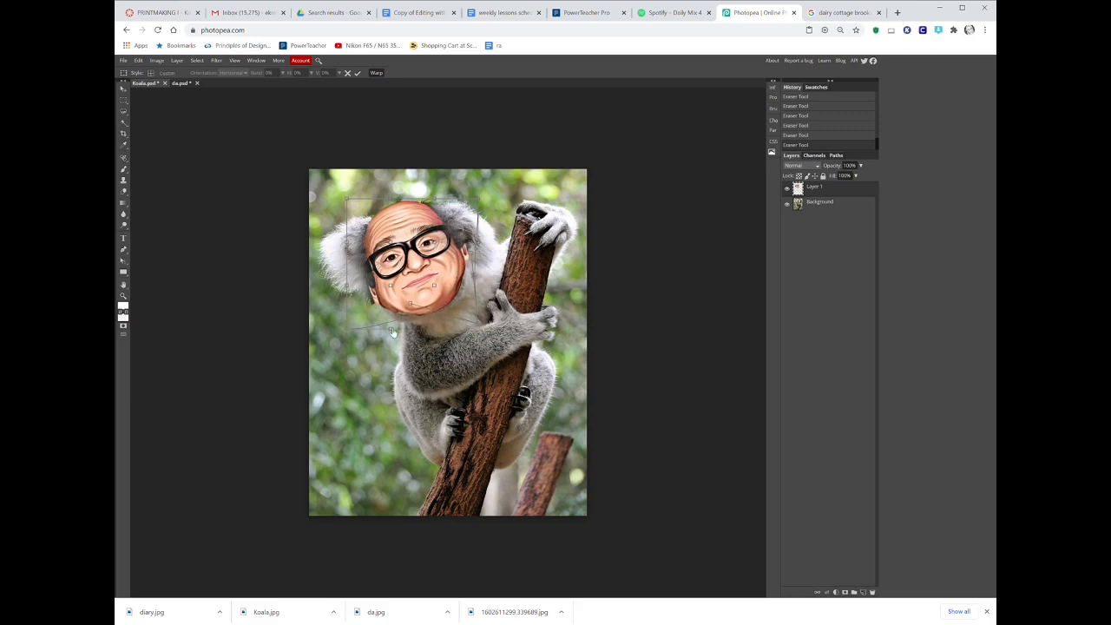
key("Return")
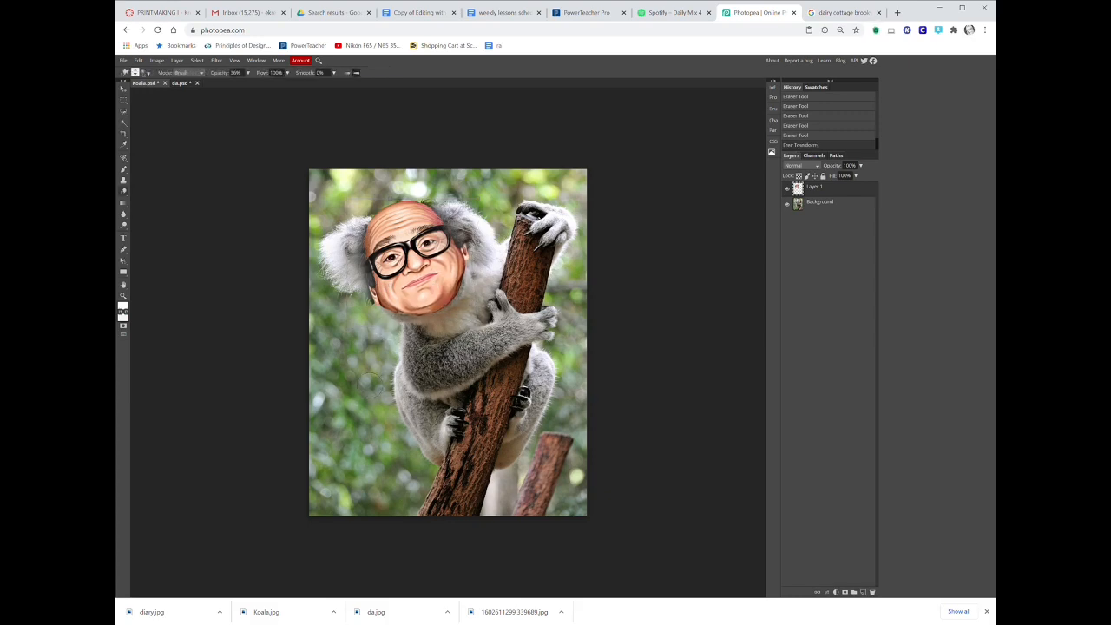
Erase small spots along the lower left edge of the face and the right side of the head.
left_click(363, 303)
left_click(364, 301)
left_click(363, 299)
left_click(364, 296)
left_click(365, 299)
left_click(366, 303)
left_click(475, 253)
left_click(474, 242)
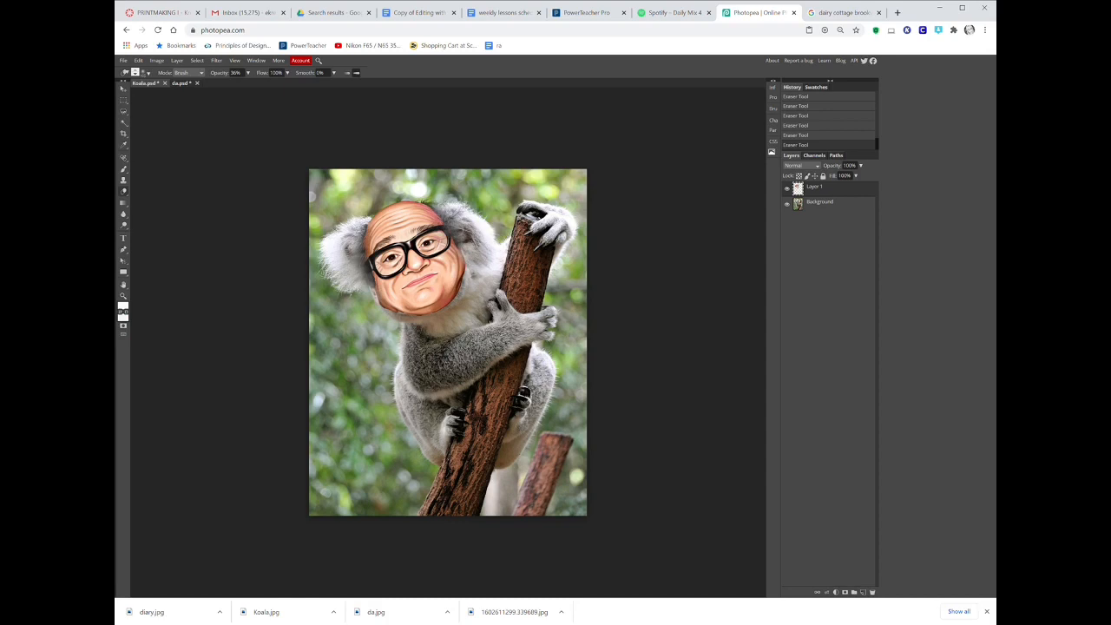
Flatten the image and close the da document without saving.
left_click(177, 60)
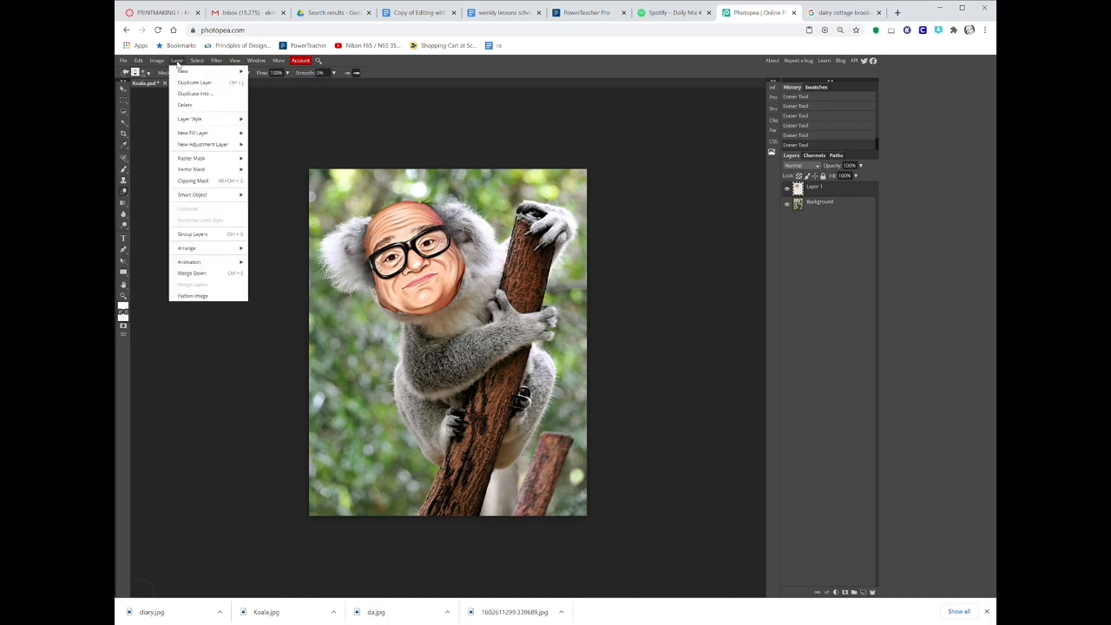
left_click(216, 296)
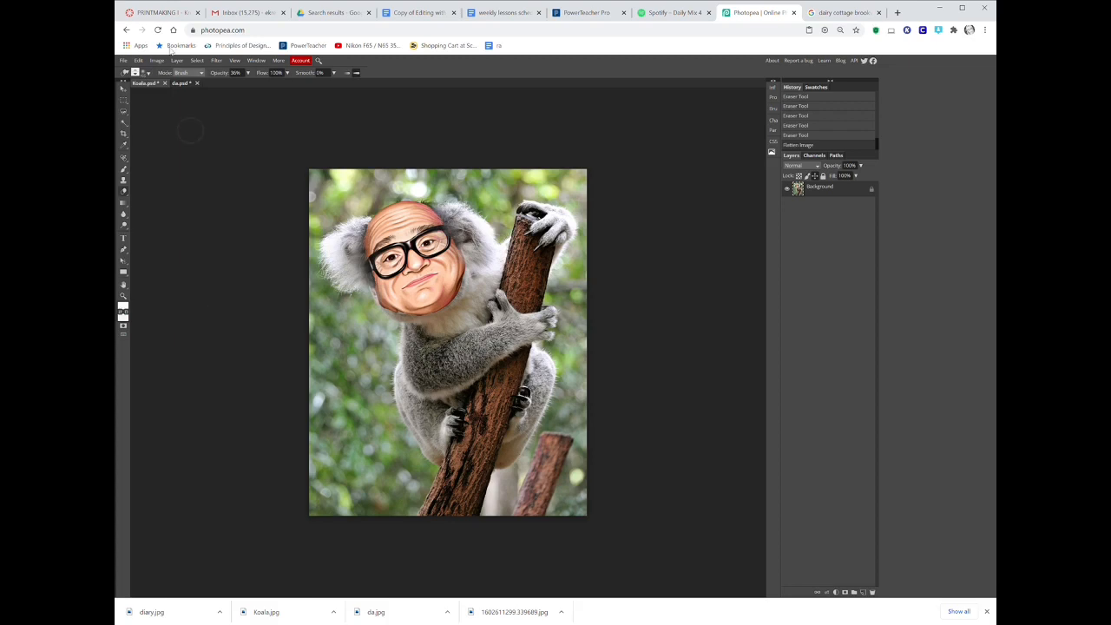
left_click(198, 83)
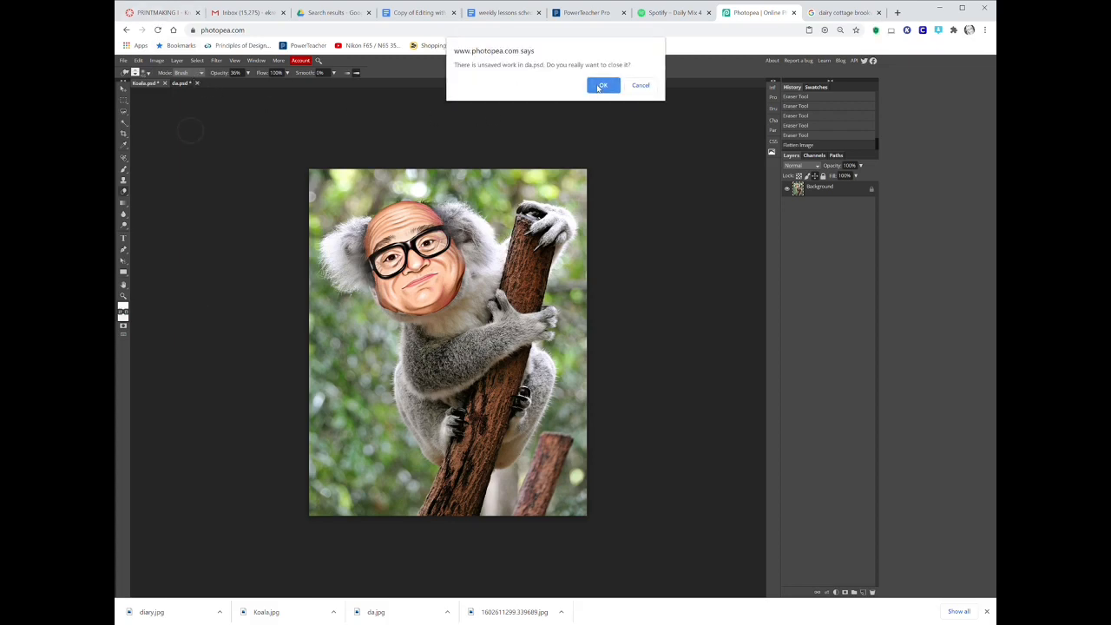
left_click(594, 86)
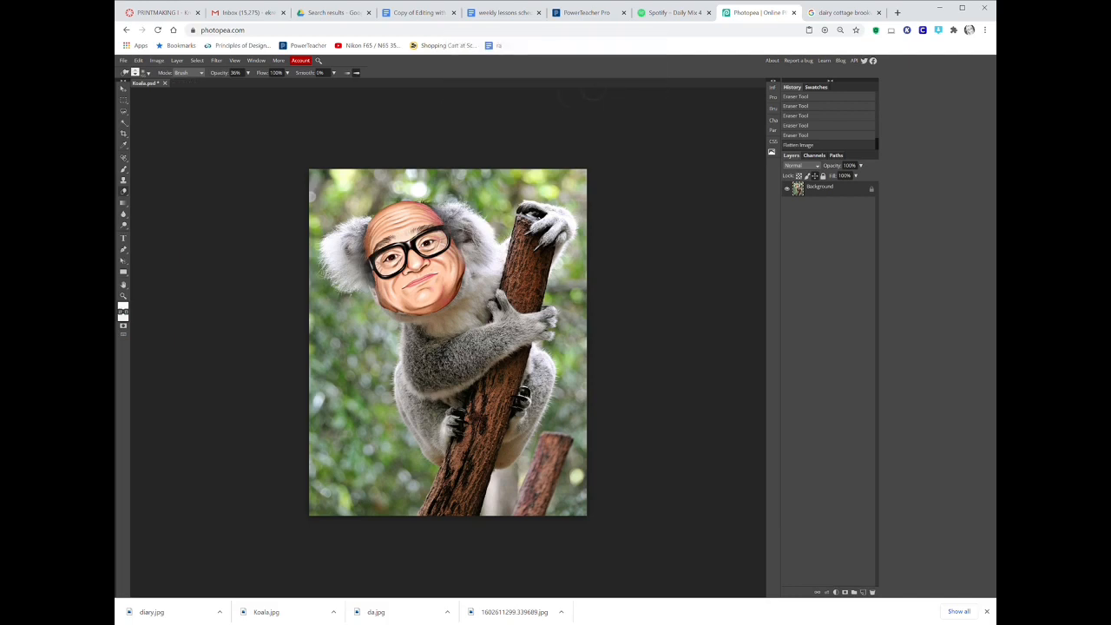
Open the diary image, then switch back to the koala document.
left_click(123, 60)
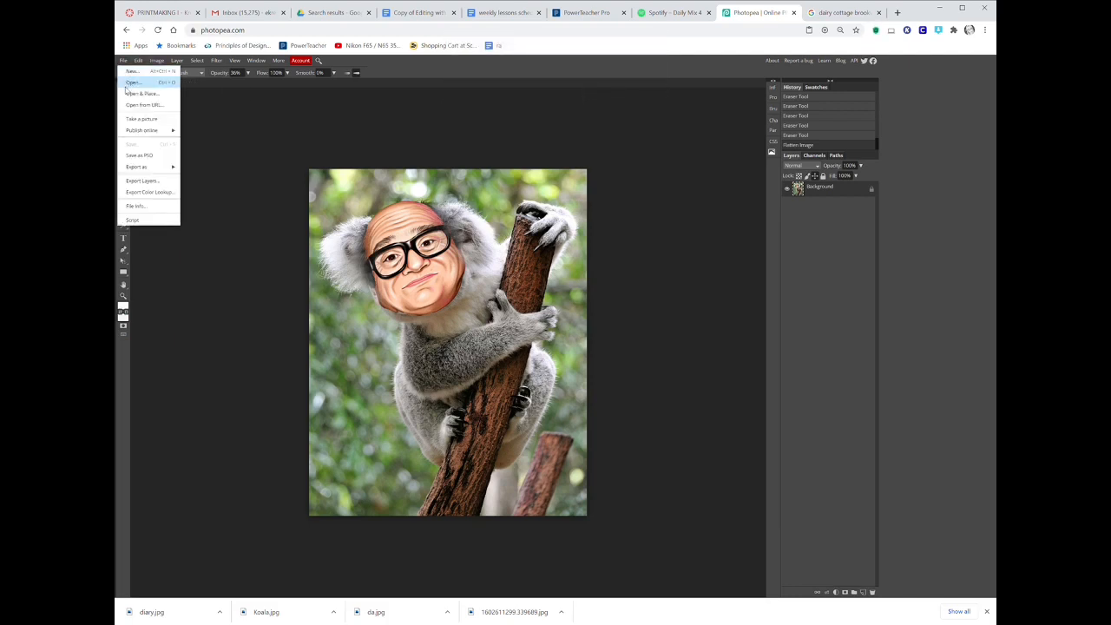
left_click(126, 86)
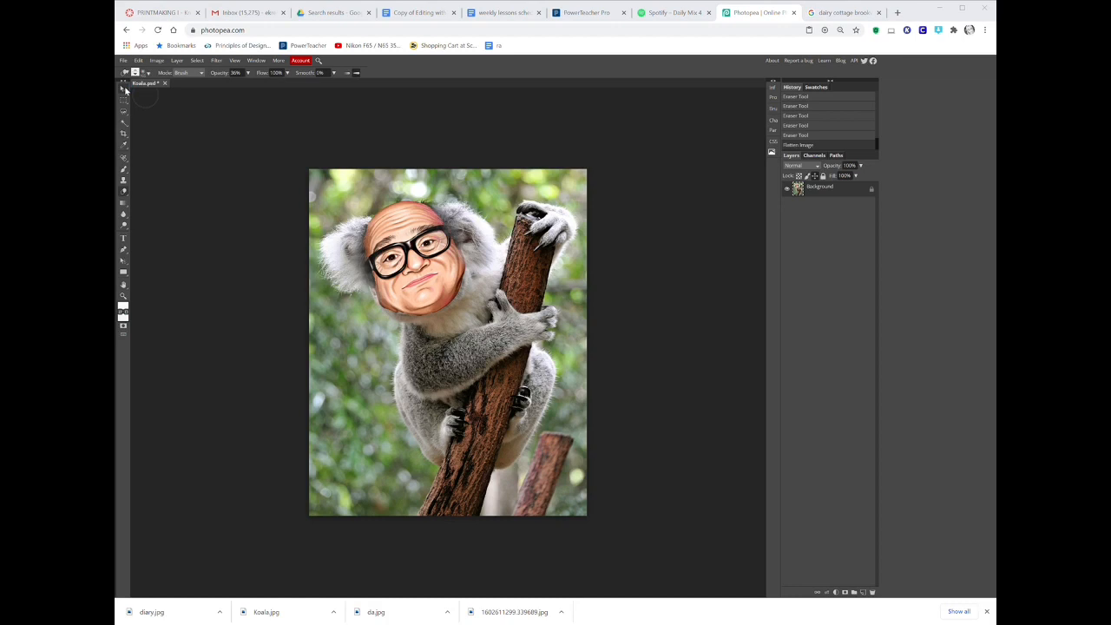
double_click(439, 278)
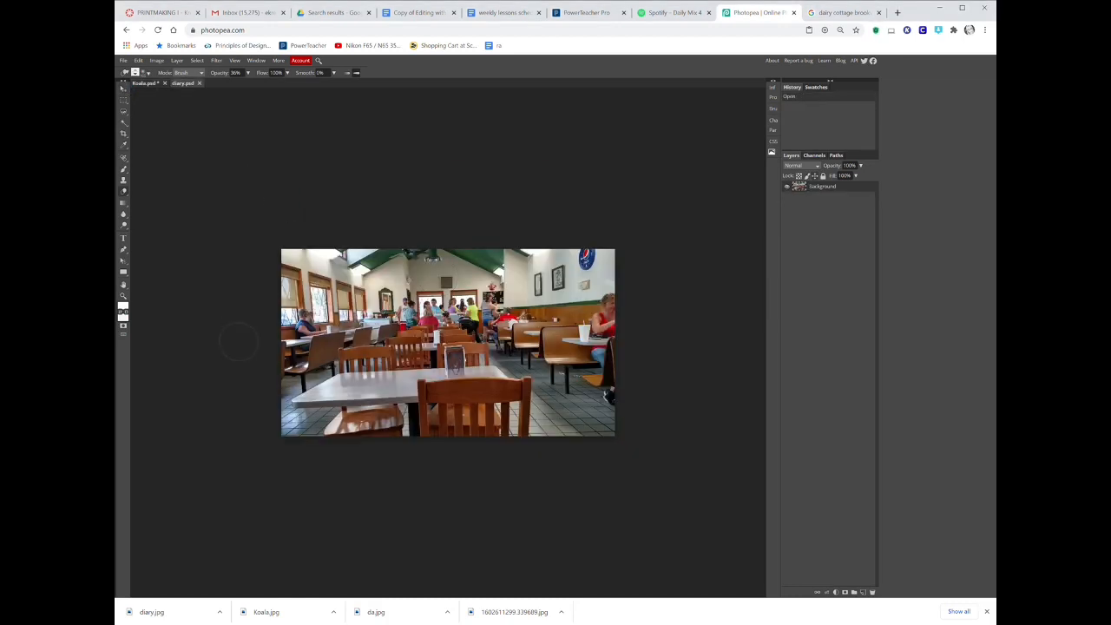
left_click(165, 86)
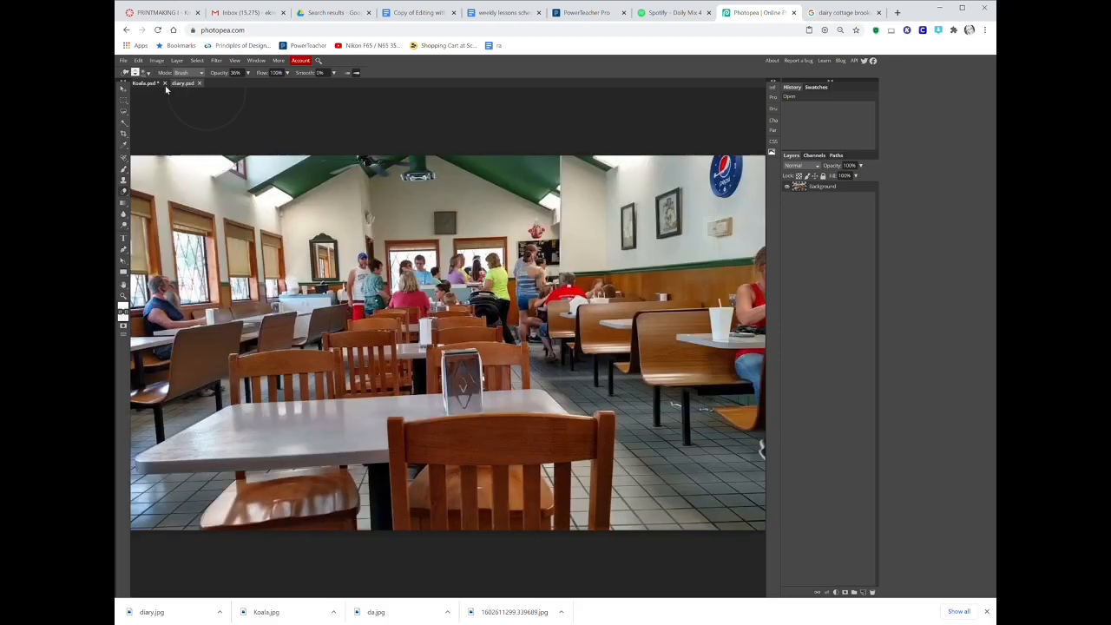
key("ctrl+minus")
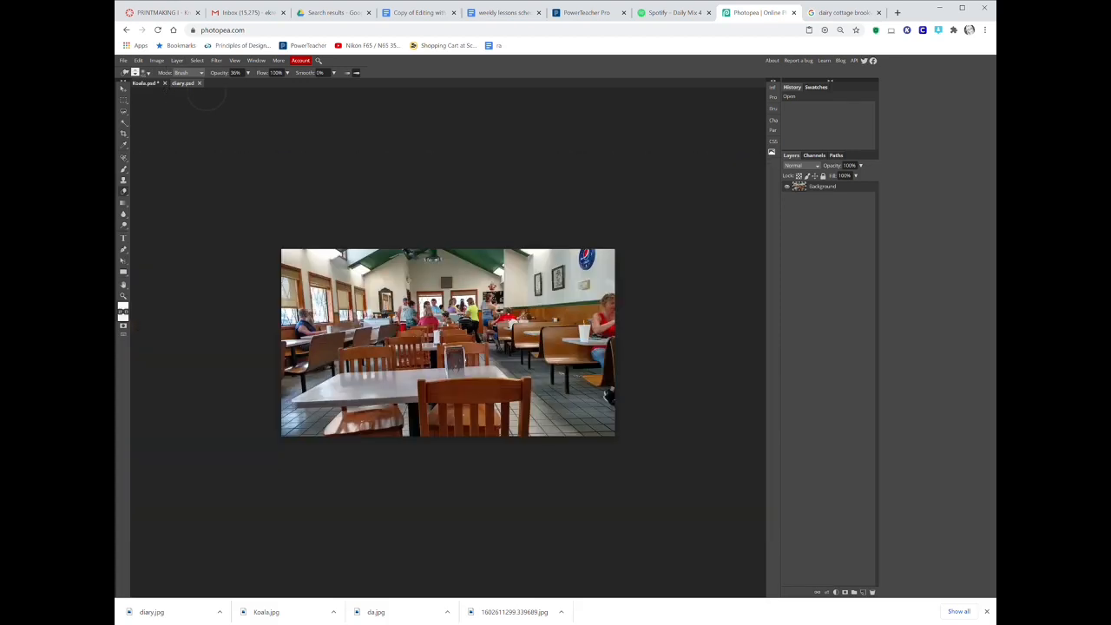
left_click(144, 85)
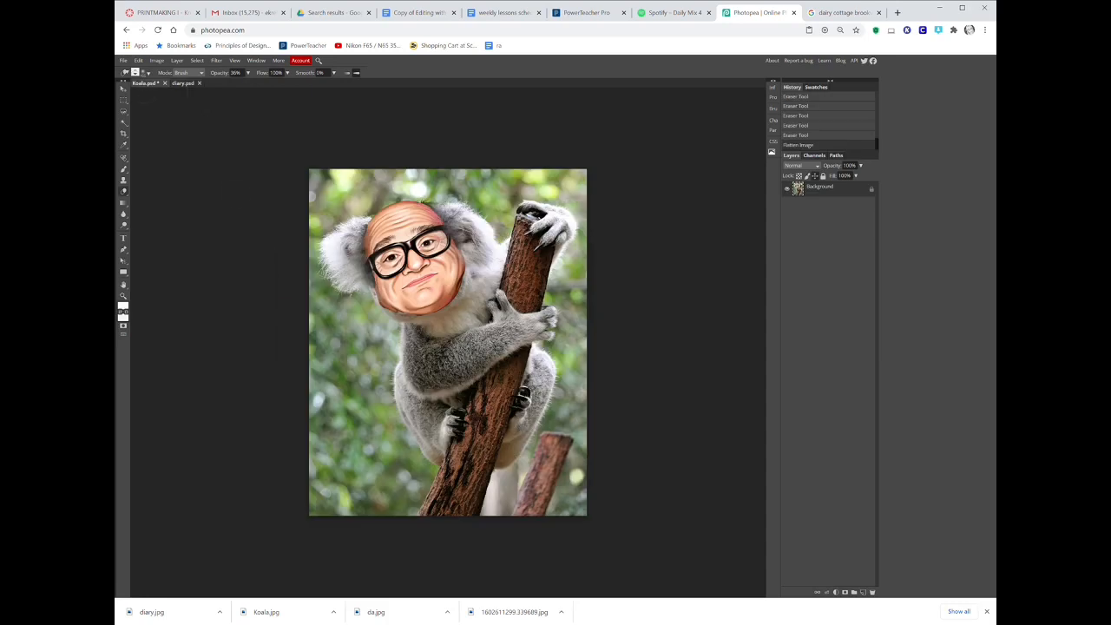
Try to select the koala with the Quick Selection tool, then undo the selection and deselect.
right_click(122, 126)
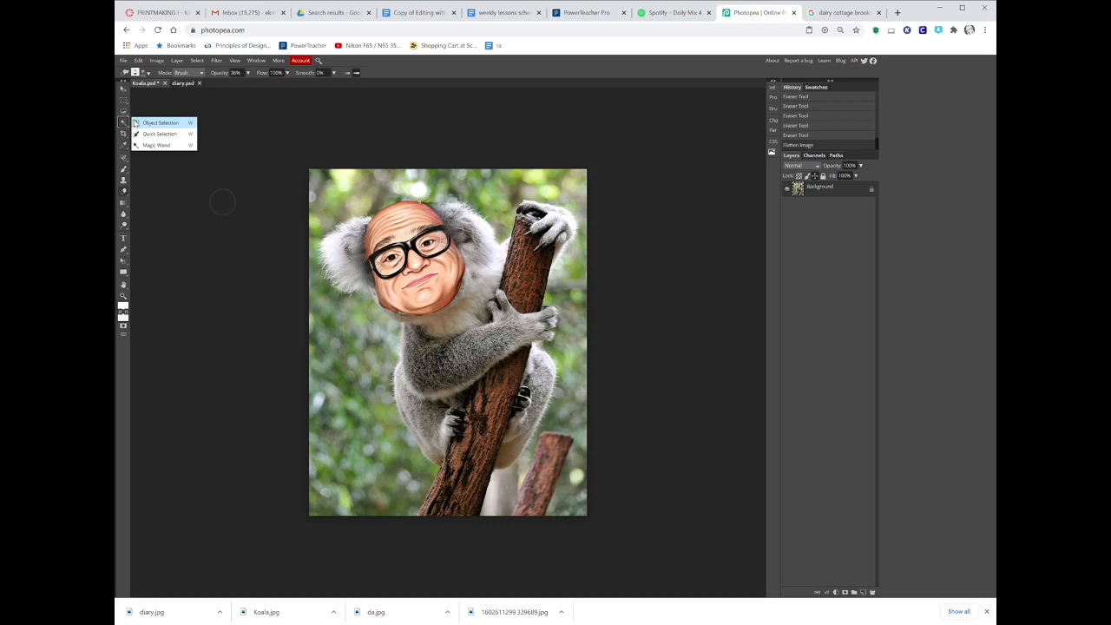
left_click(156, 134)
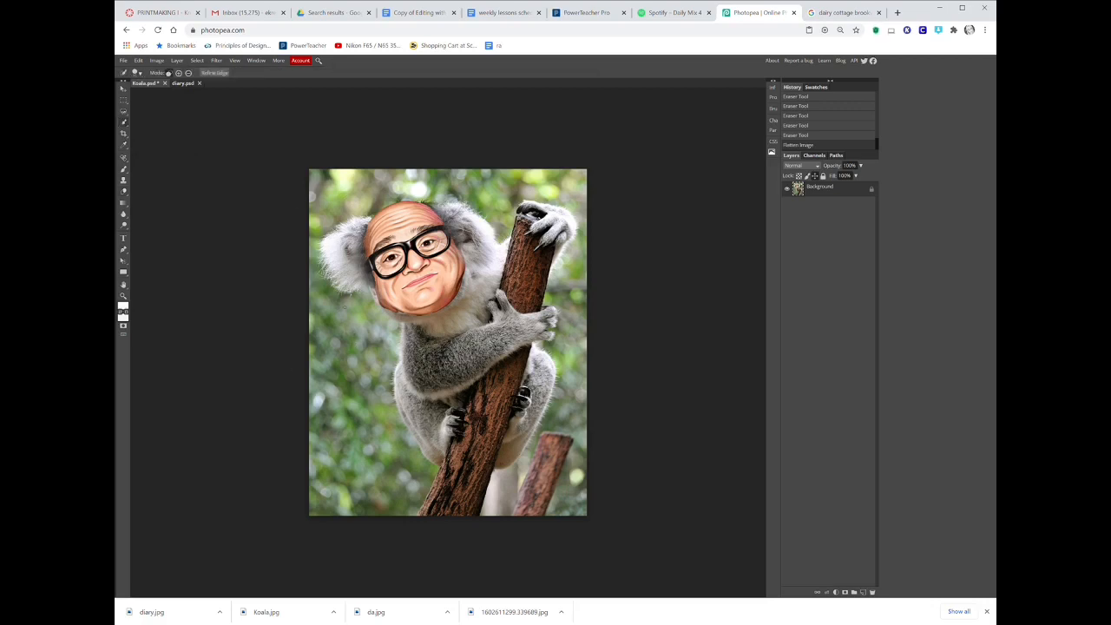
left_click(357, 313)
left_click(189, 72)
left_click(389, 215)
left_click(441, 335)
left_click(564, 219)
left_click(178, 74)
left_click(546, 471)
left_click(523, 475)
left_click(138, 60)
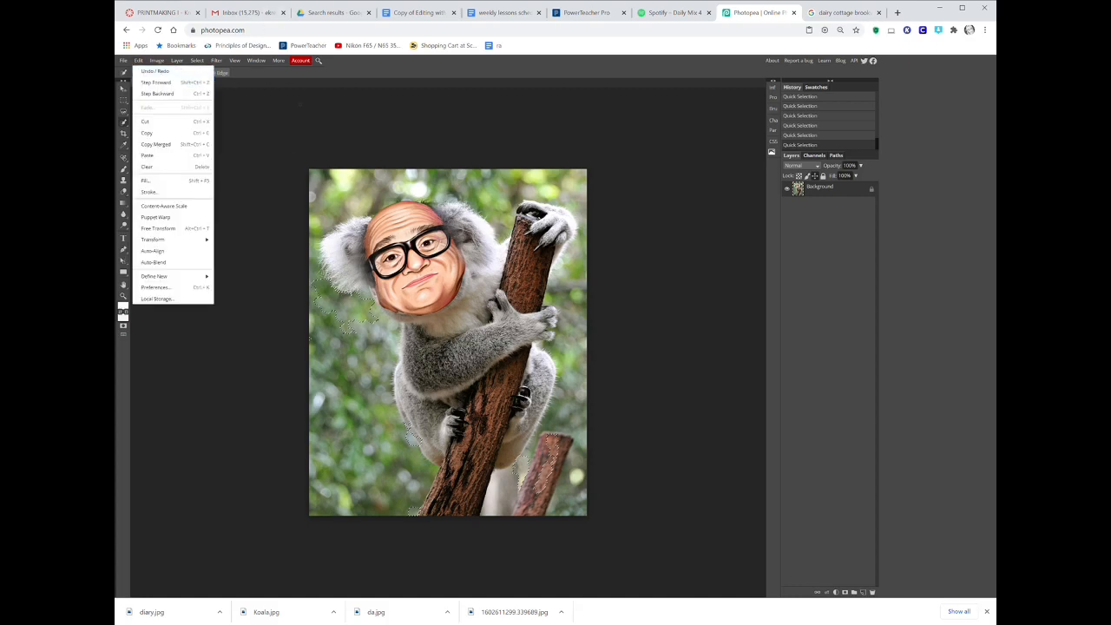
left_click(156, 93)
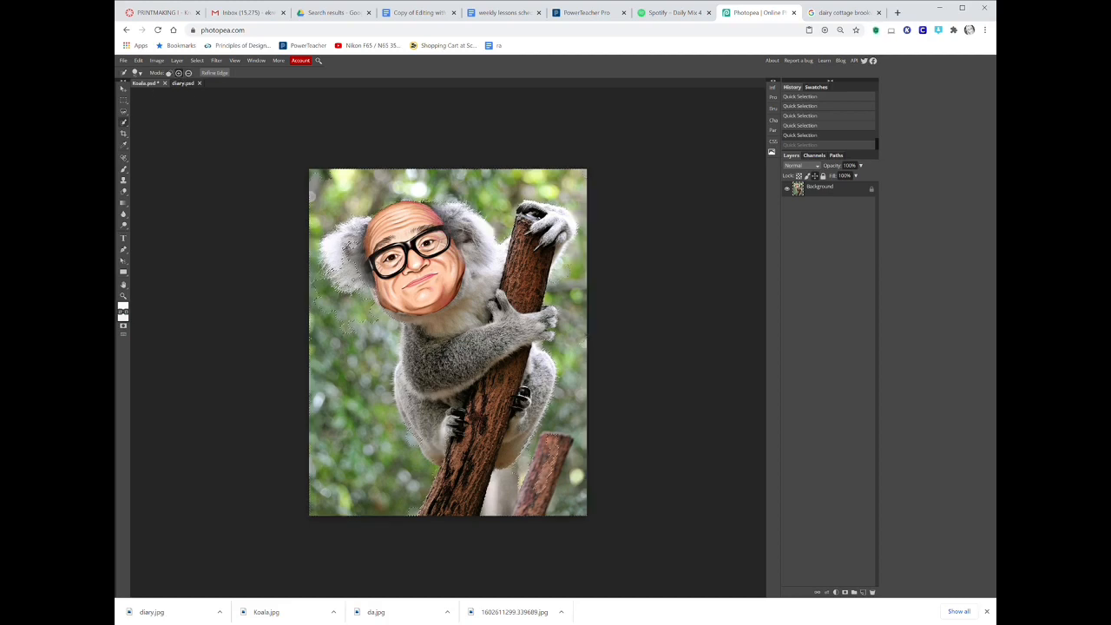
key("ctrl+z")
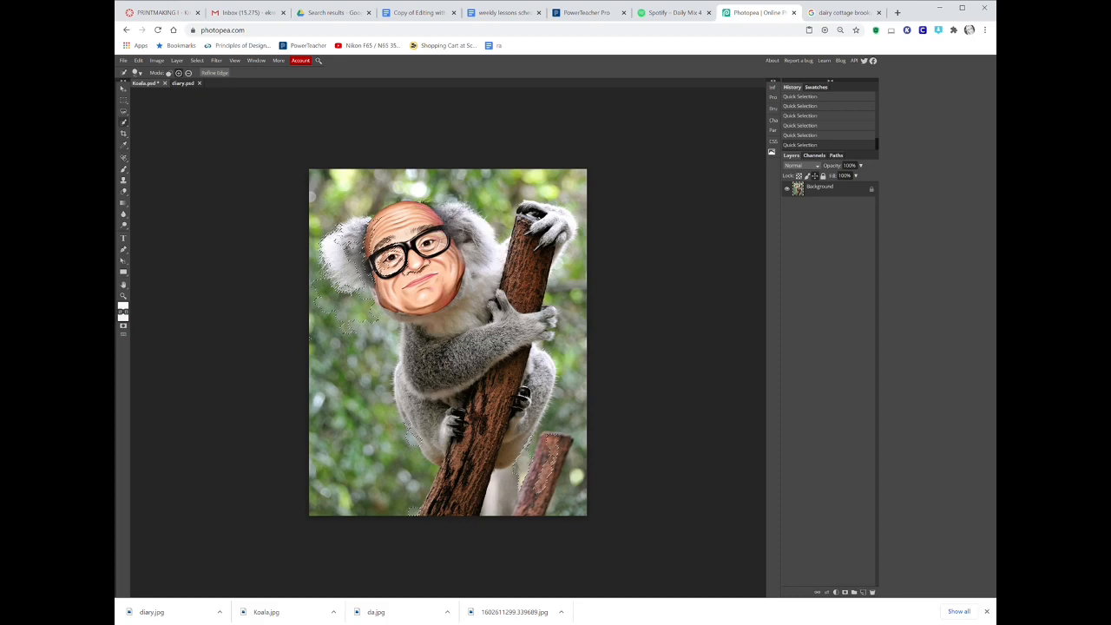
key("ctrl+d")
Trace around the koala with the Magnetic Lasso and paste the selection into the diary document.
right_click(123, 122)
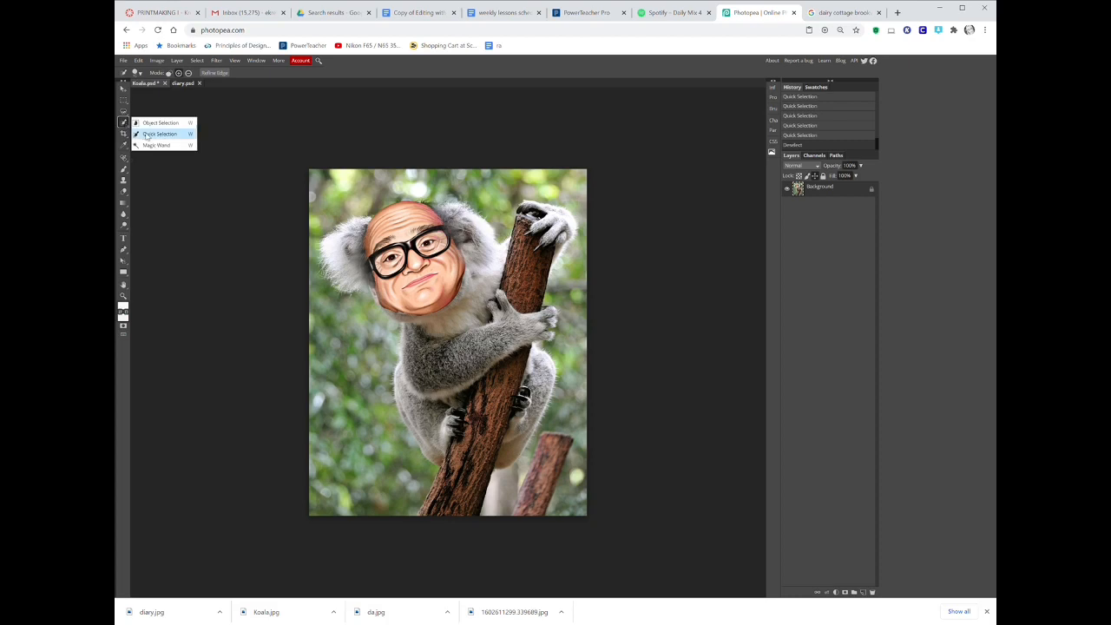
right_click(123, 111)
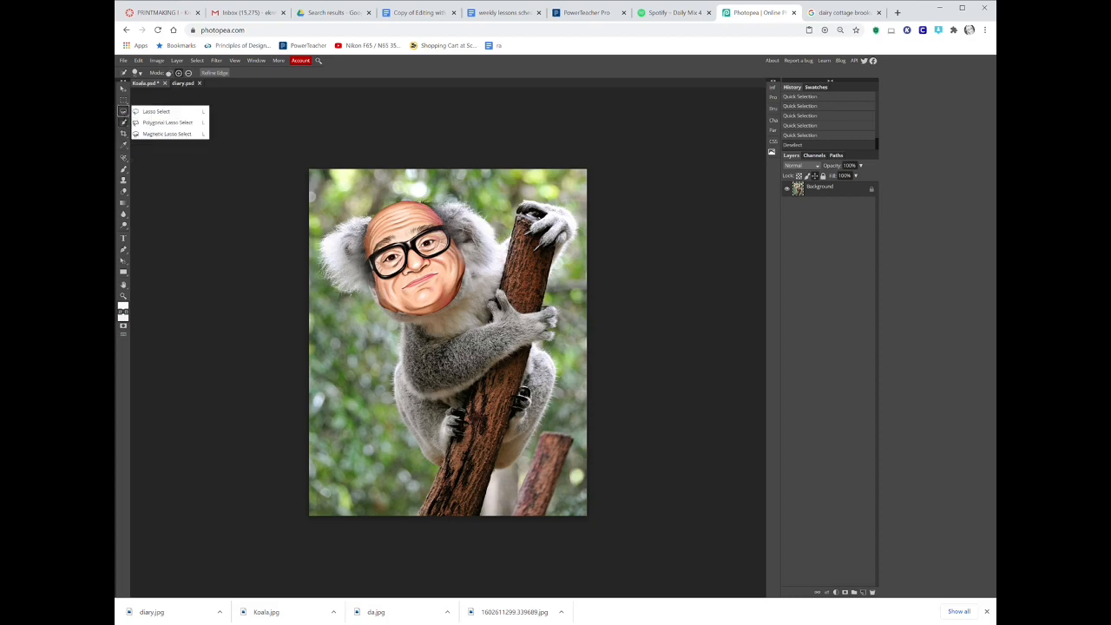
left_click(163, 135)
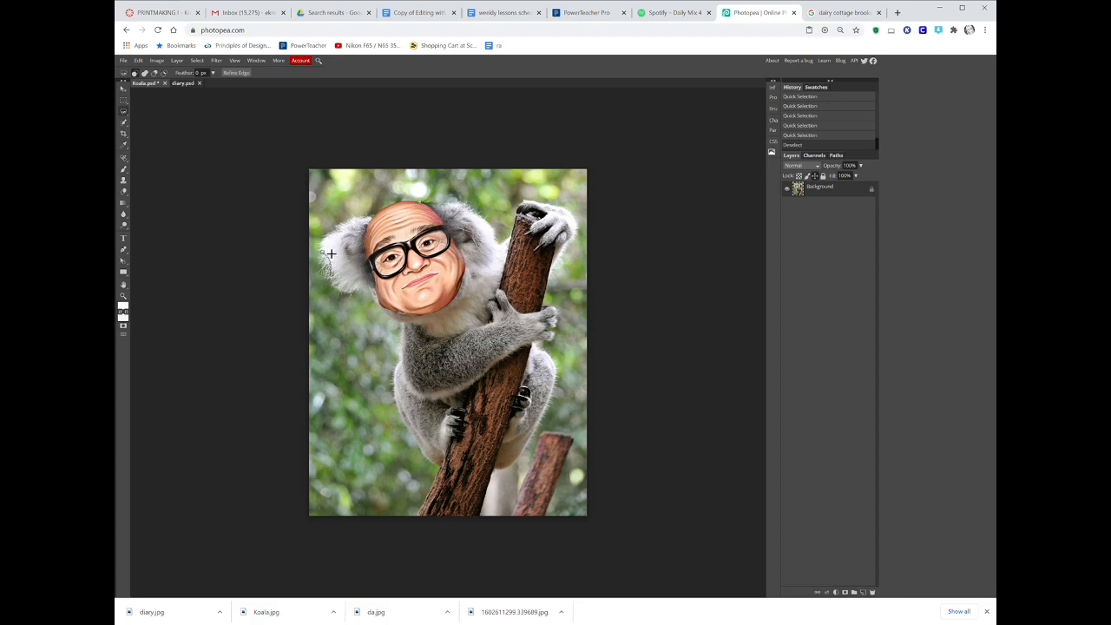
left_click_drag(331, 253, 375, 225)
left_click_drag(459, 204, 512, 243)
left_click_drag(554, 210, 584, 228)
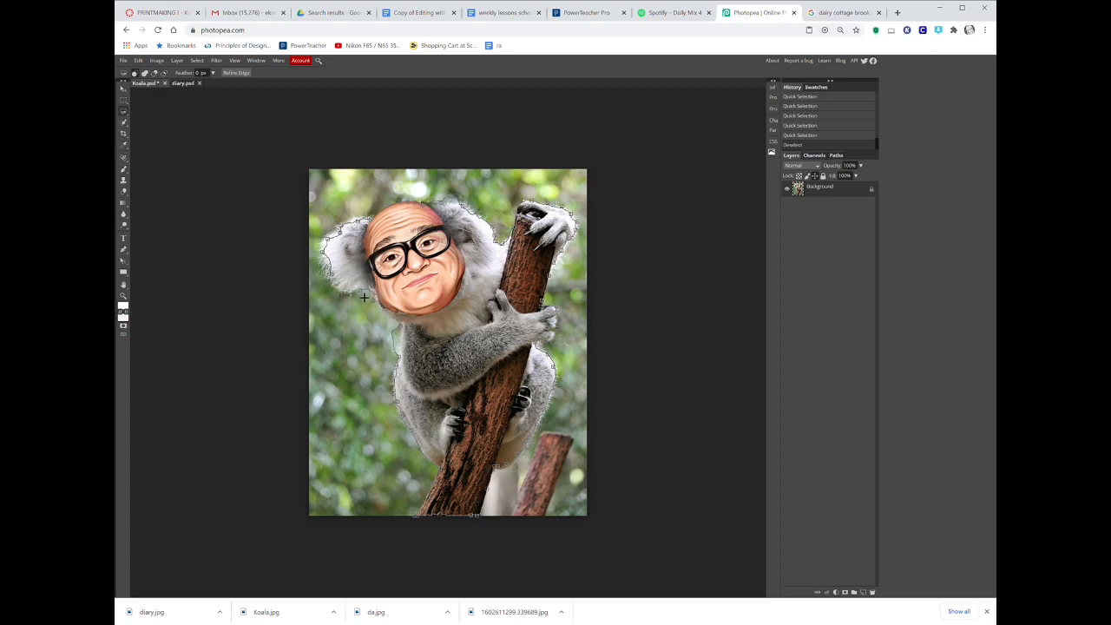
left_click(328, 259)
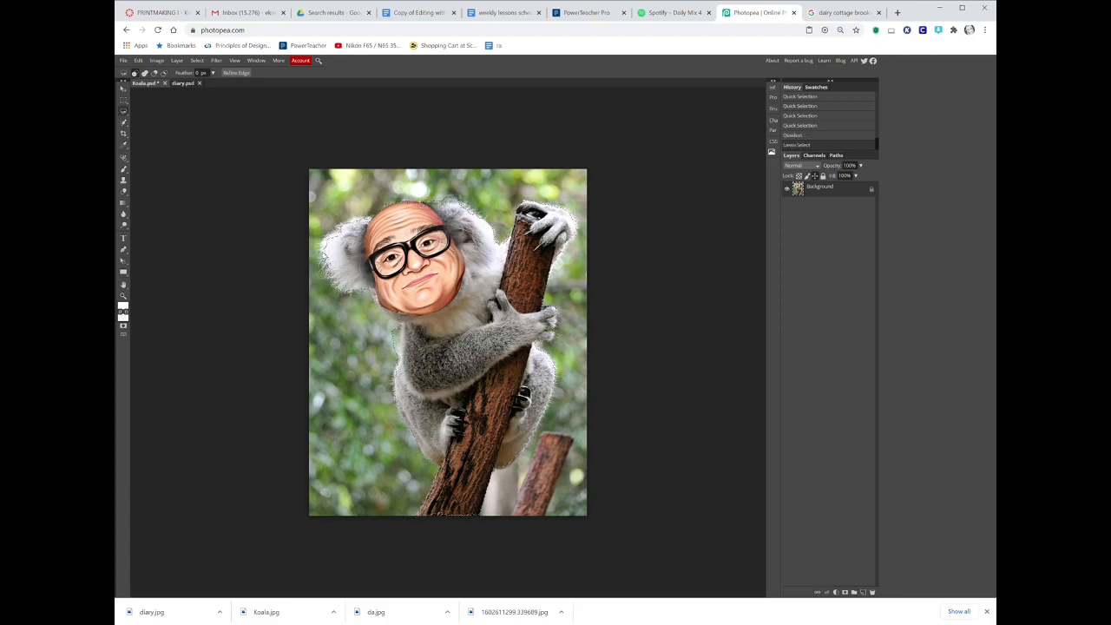
left_click(183, 84)
key("ctrl+v")
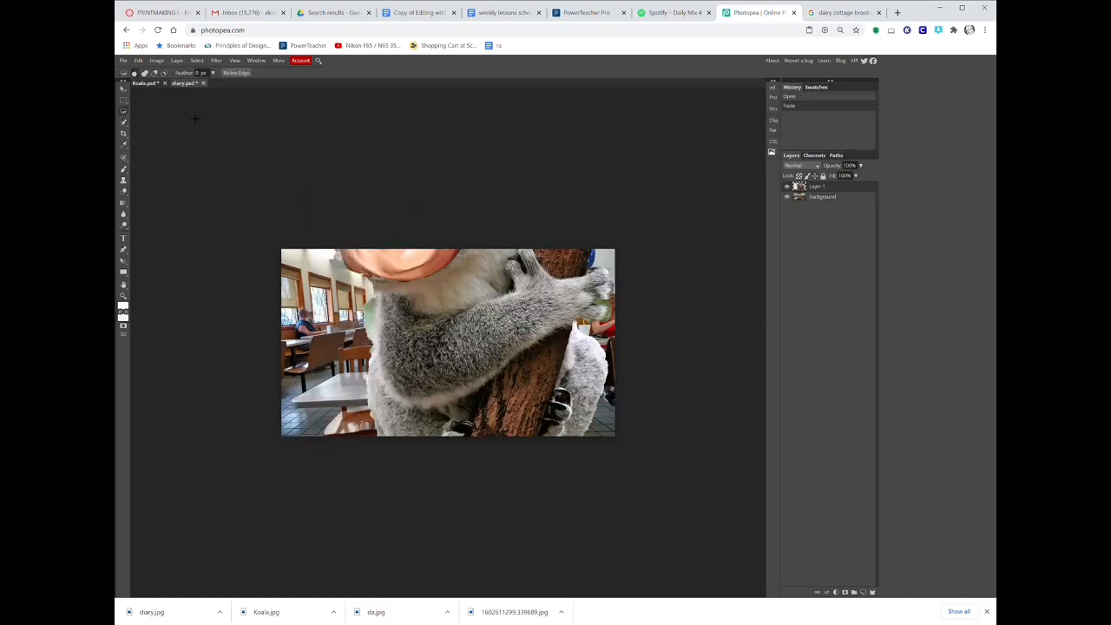
Scale the pasted koala down and position it toward the right side of the restaurant scene.
left_click(138, 61)
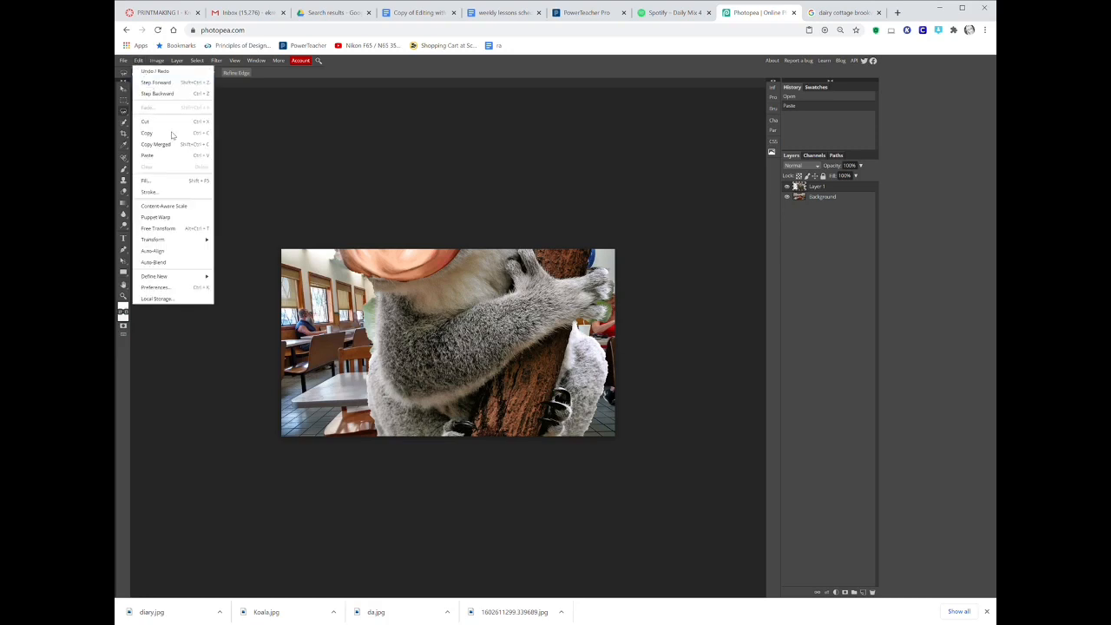
mouse_move(174, 240)
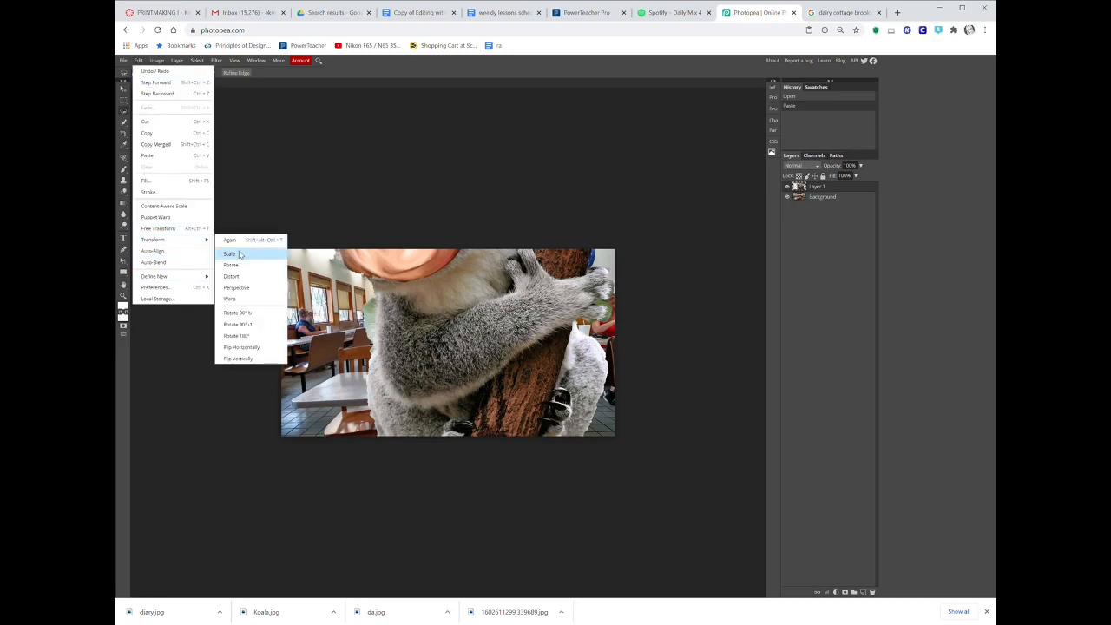
left_click(241, 252)
left_click_drag(257, 105, 417, 304)
left_click_drag(480, 334, 439, 295)
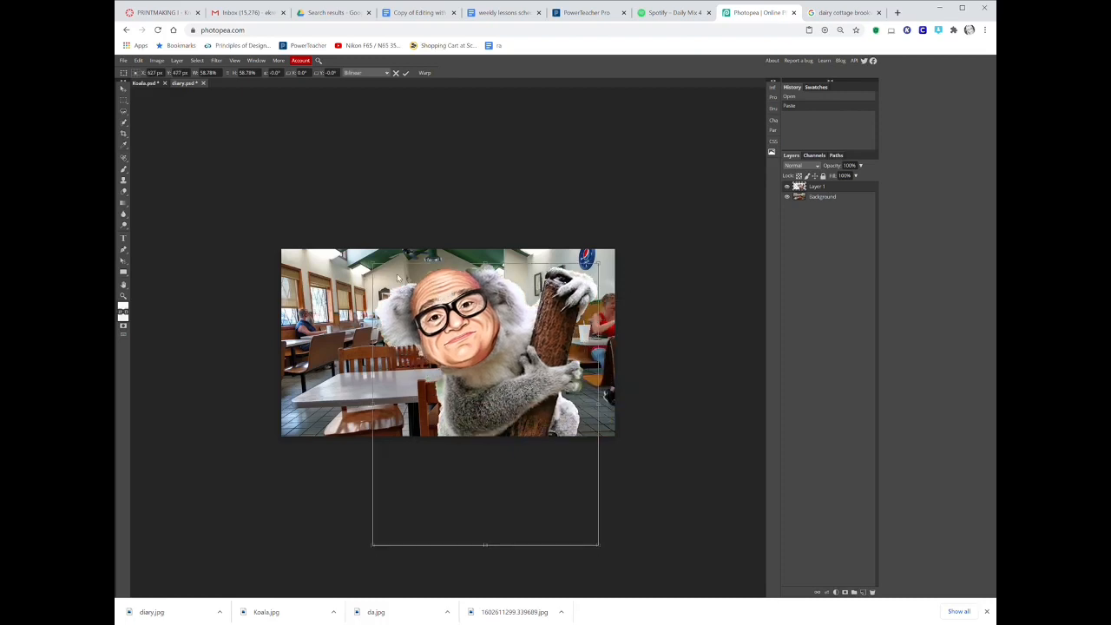
left_click_drag(373, 263, 420, 322)
left_click_drag(461, 371, 463, 305)
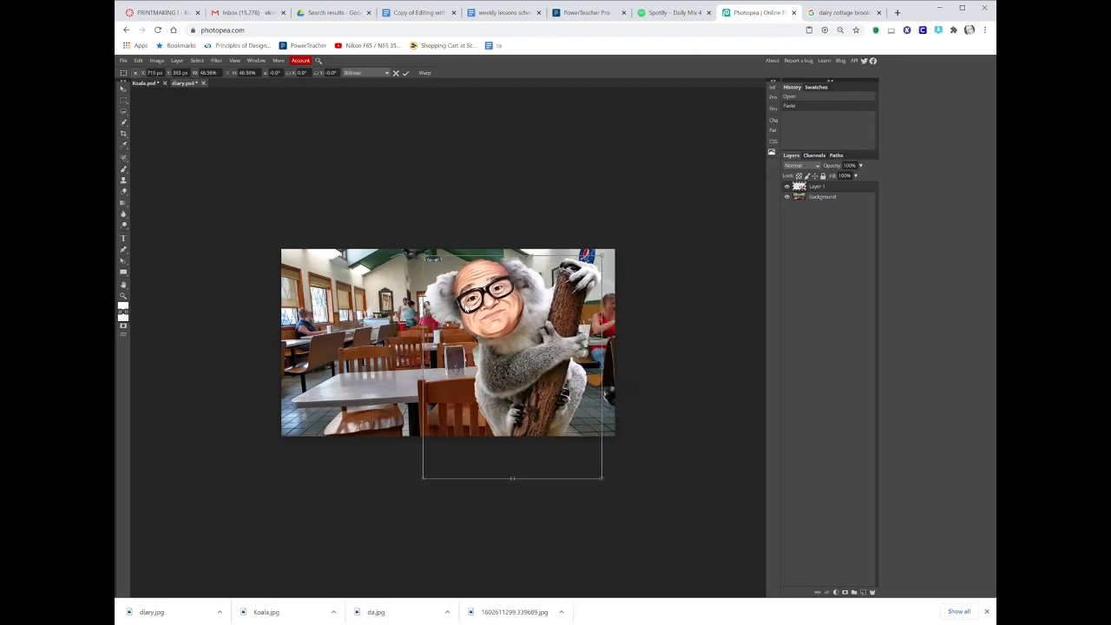
left_click_drag(425, 257, 431, 268)
key("Return")
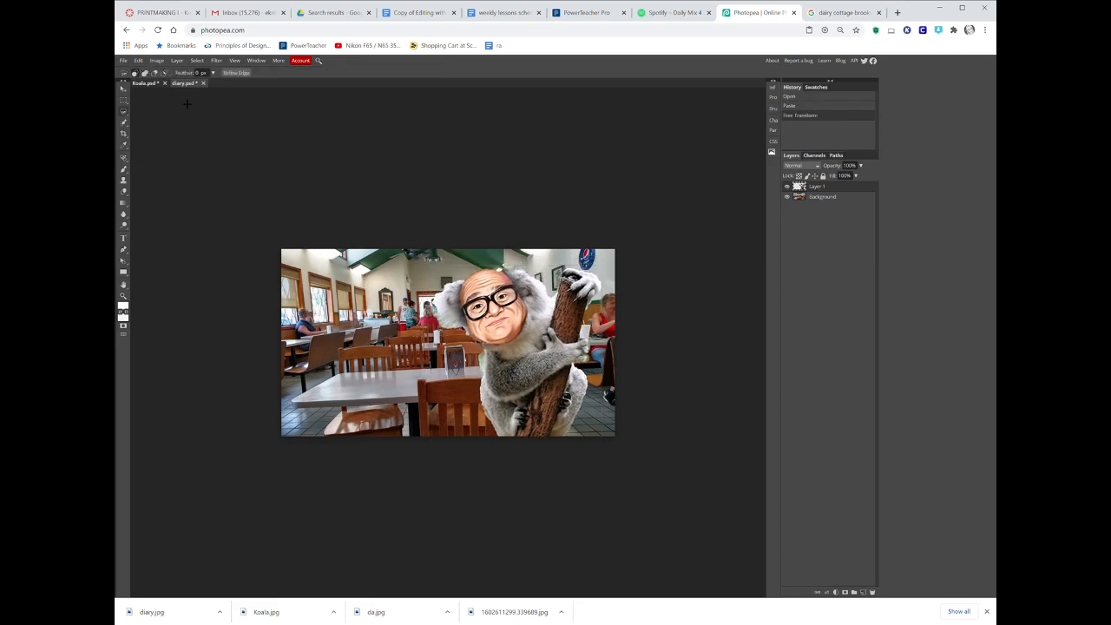
Free transform the koala layer, rotating it about 30° and moving it over the chairs.
left_click(138, 60)
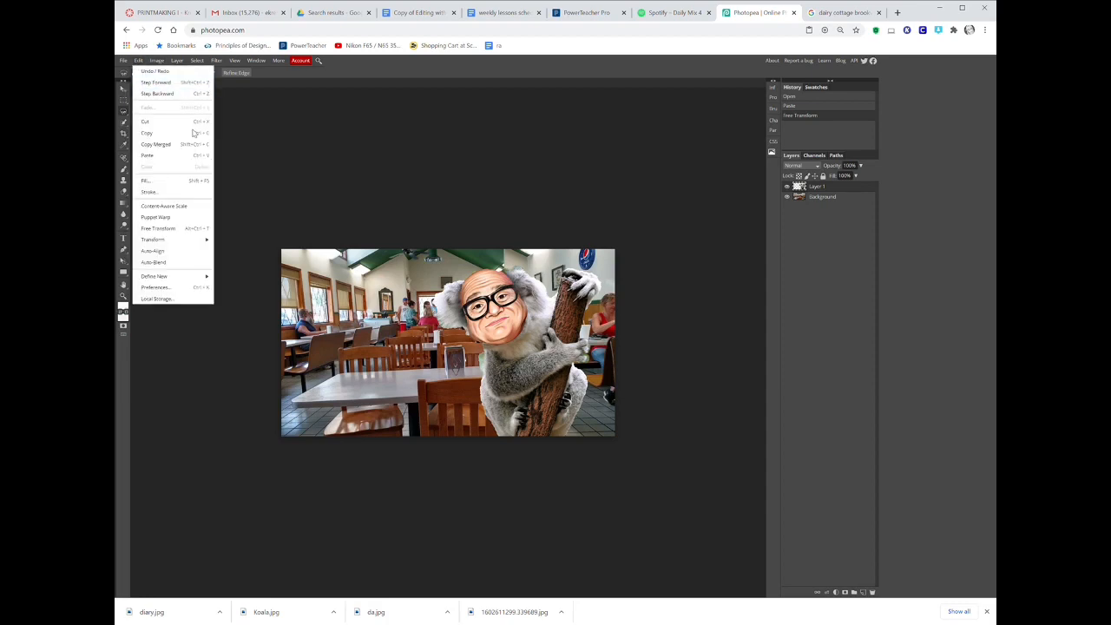
left_click(198, 228)
left_click_drag(630, 235, 670, 317)
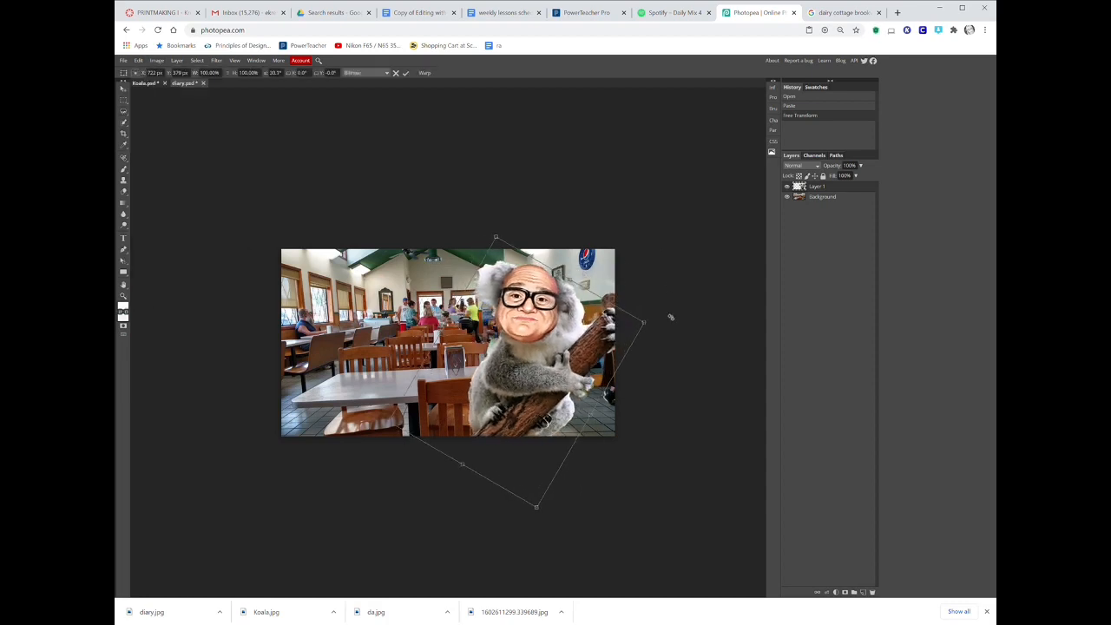
left_click_drag(508, 371, 426, 358)
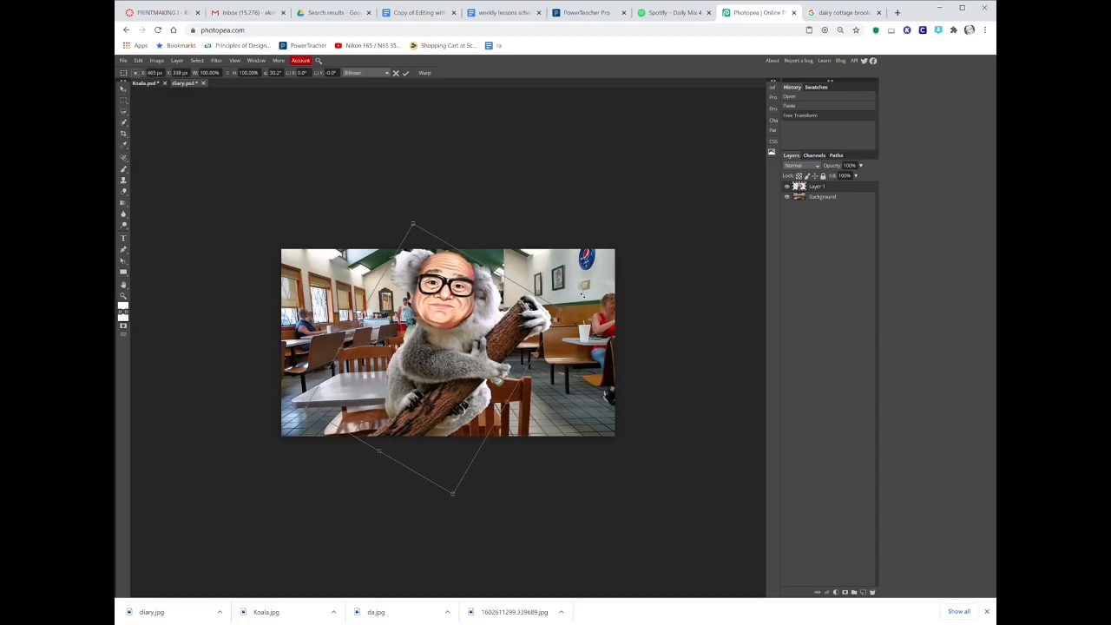
left_click_drag(583, 295, 608, 306)
key("Return")
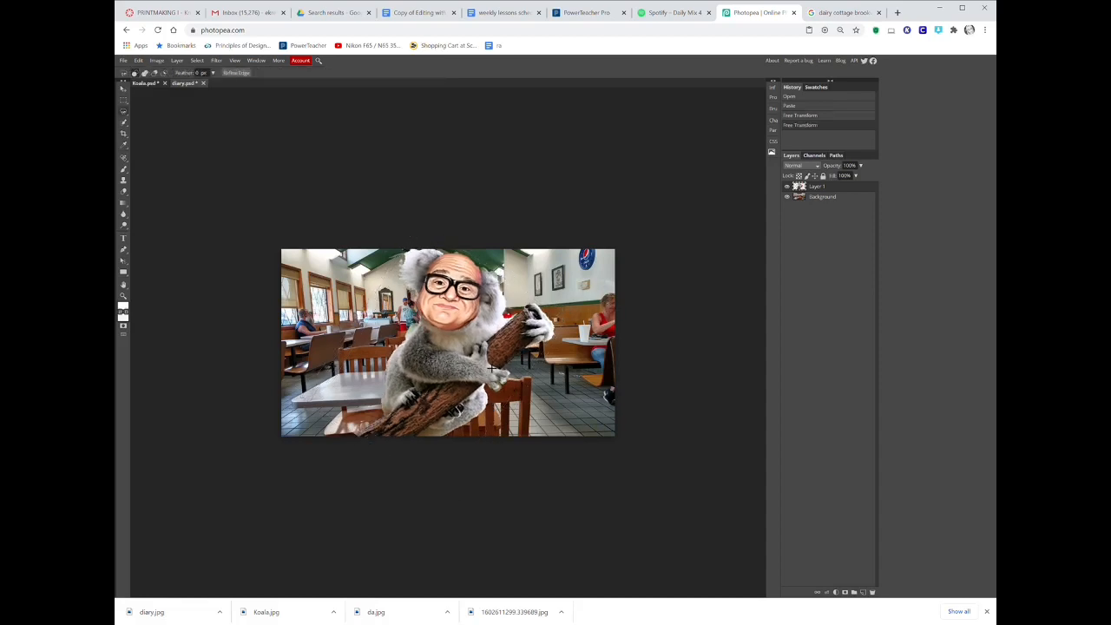
With the Eraser at 8 px, erase stray background bits along the koala's edges.
scroll(488, 366, "up", 5)
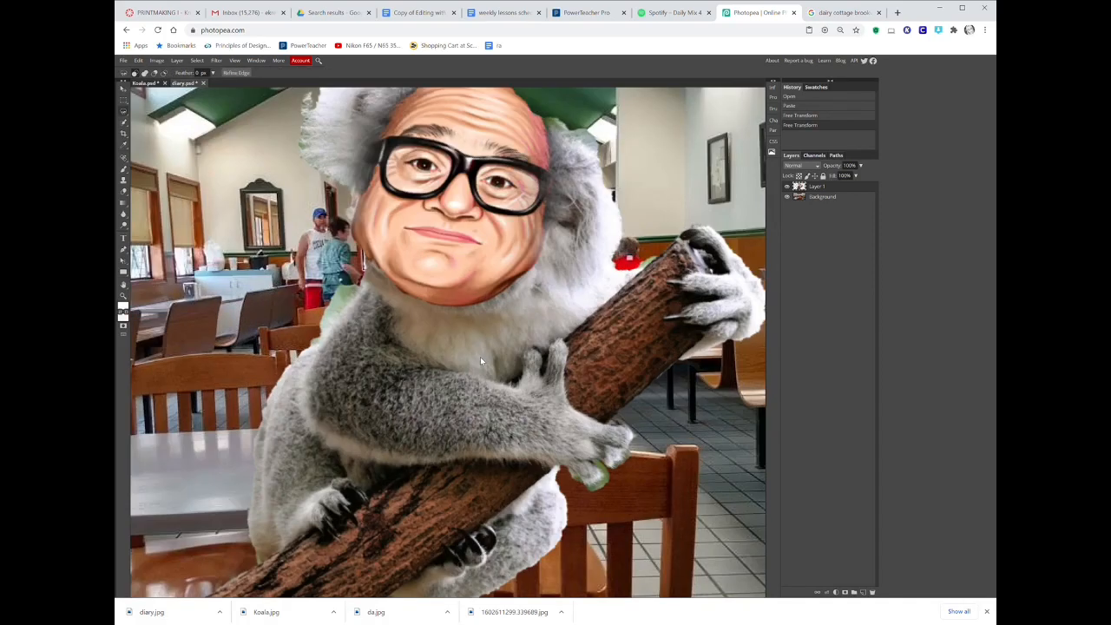
left_click(124, 192)
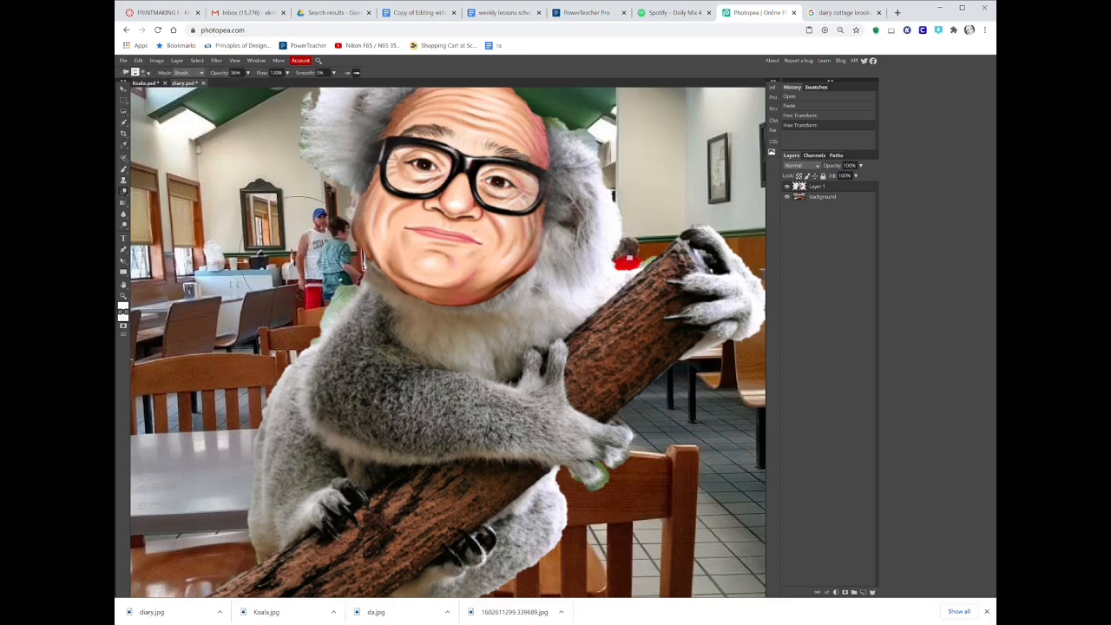
left_click(145, 72)
left_click_drag(158, 97, 157, 97)
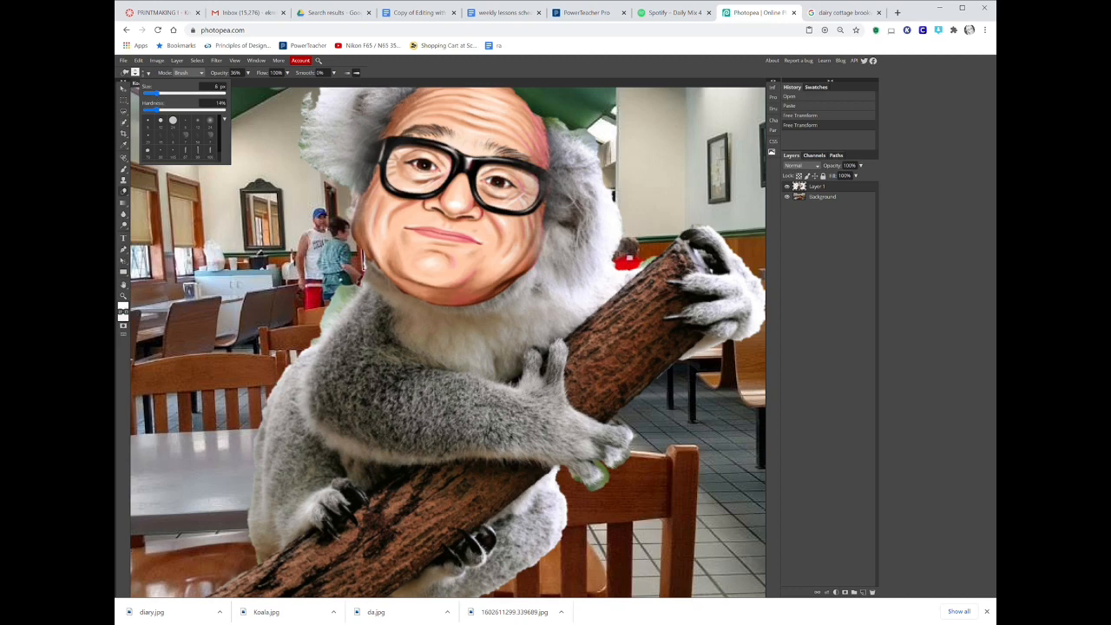
left_click(146, 73)
left_click(629, 258)
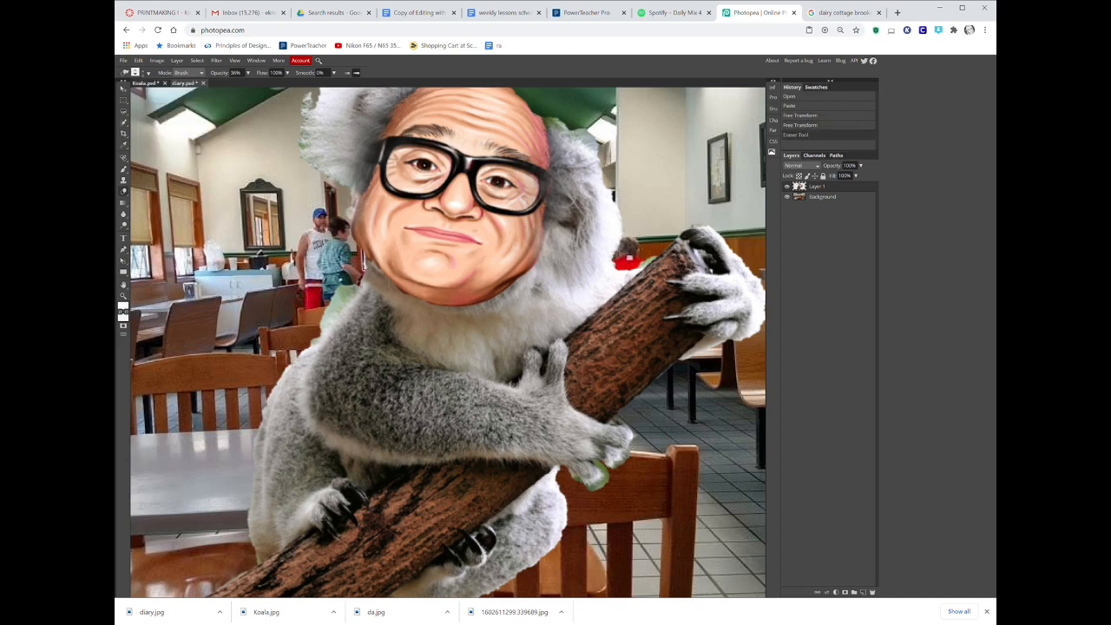
left_click(352, 289)
left_click_drag(355, 287, 346, 297)
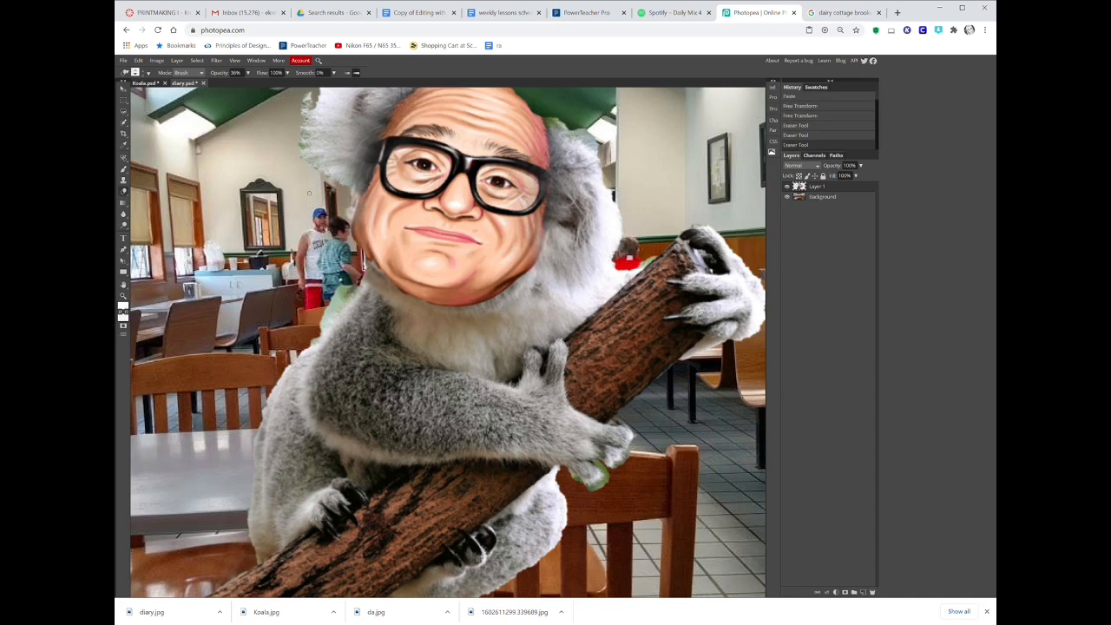
Raise the eraser opacity to 100% and erase the leftover patch beside the koala's left shoulder.
left_click(247, 73)
left_click_drag(227, 84, 266, 85)
left_click(363, 265)
left_click_drag(356, 289, 324, 333)
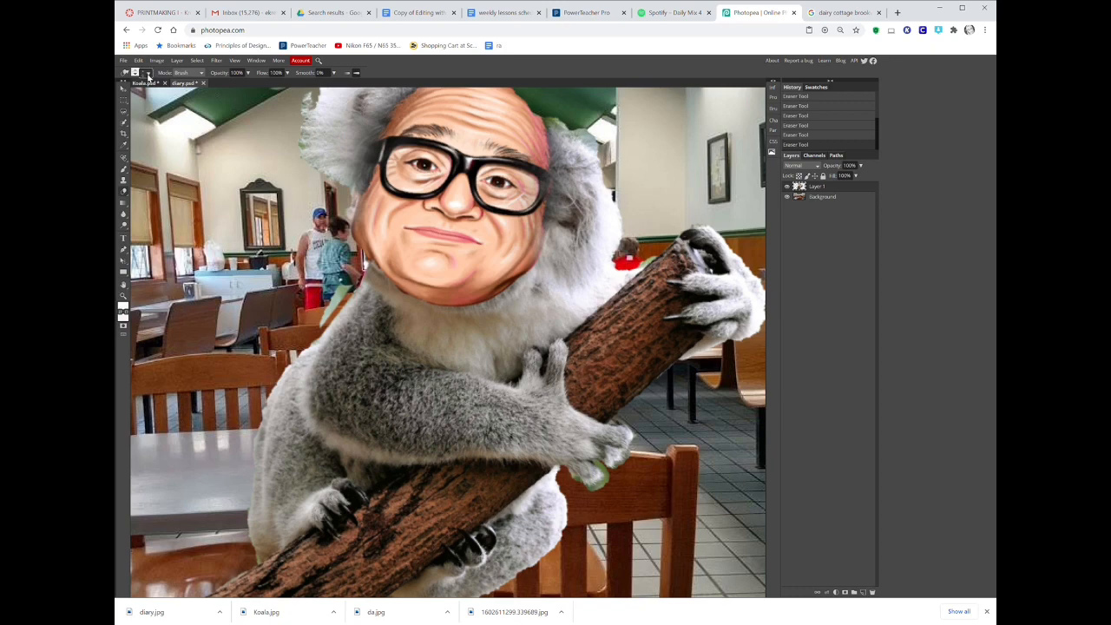
Enlarge the eraser brush and erase the remaining green patch left of the koala's chest.
left_click(153, 72)
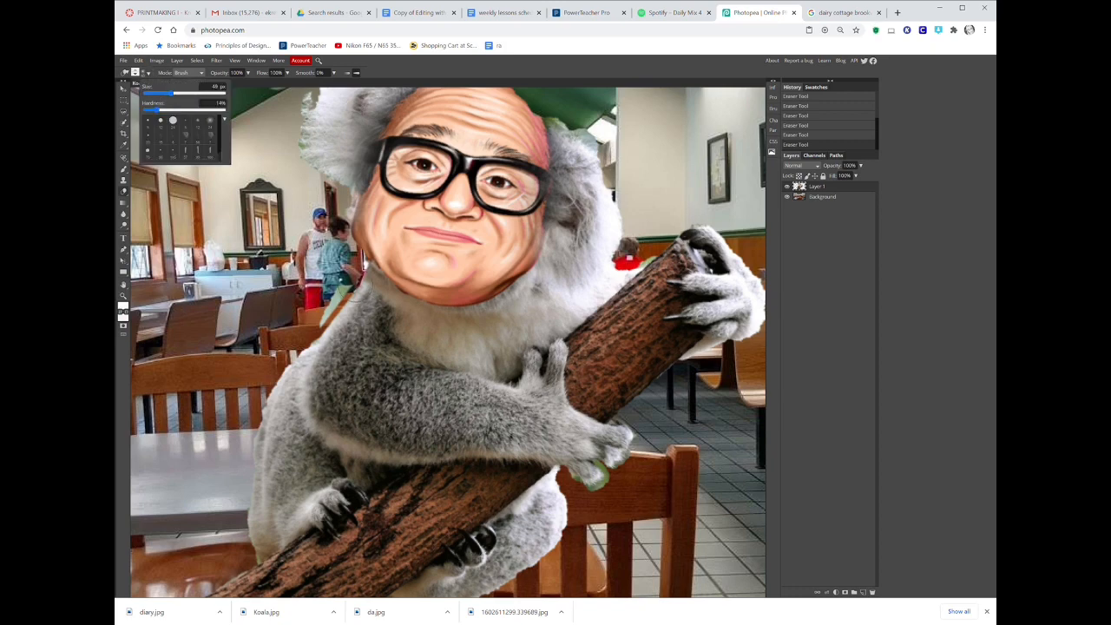
left_click(352, 285)
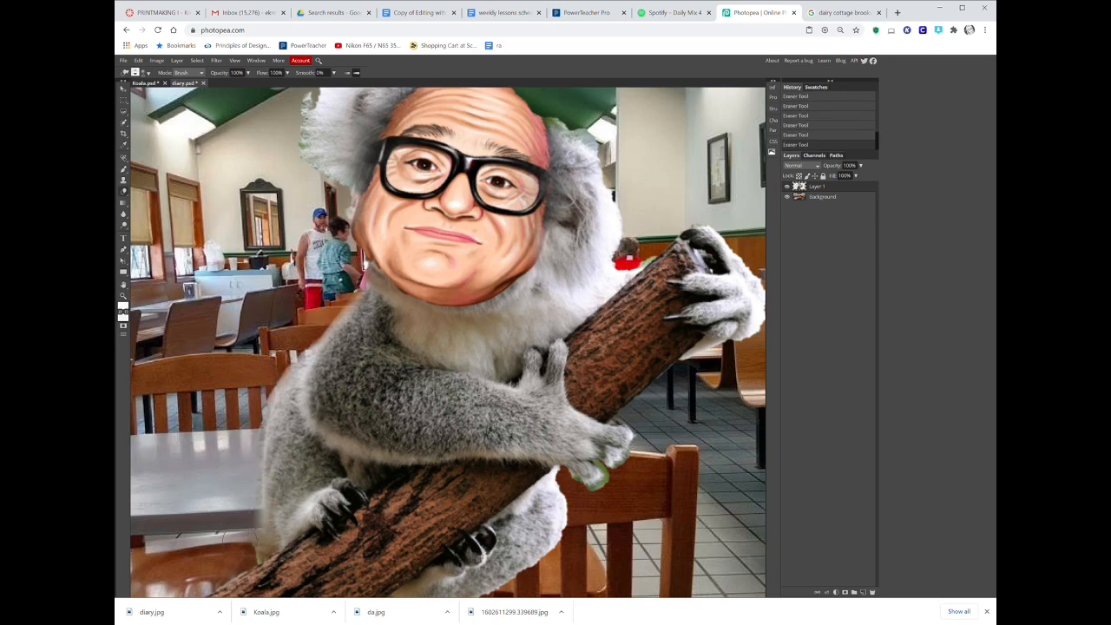
scroll(428, 339, "up", 3)
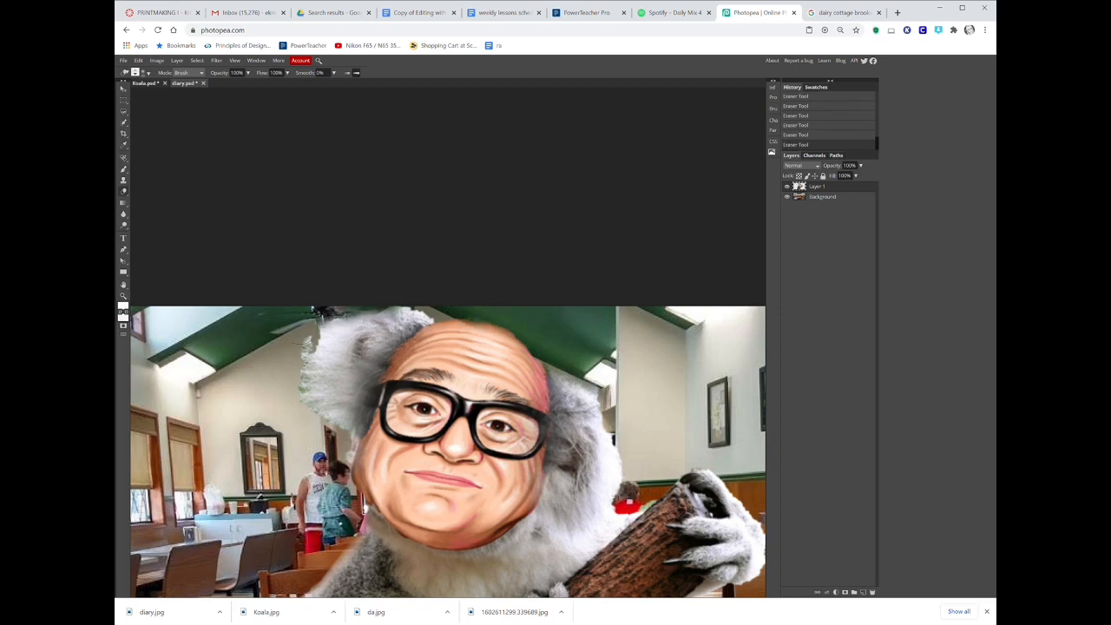
Shift the restaurant background's hue to 180 and boost its saturation with Hue/Saturation.
scroll(347, 452, "down", 10)
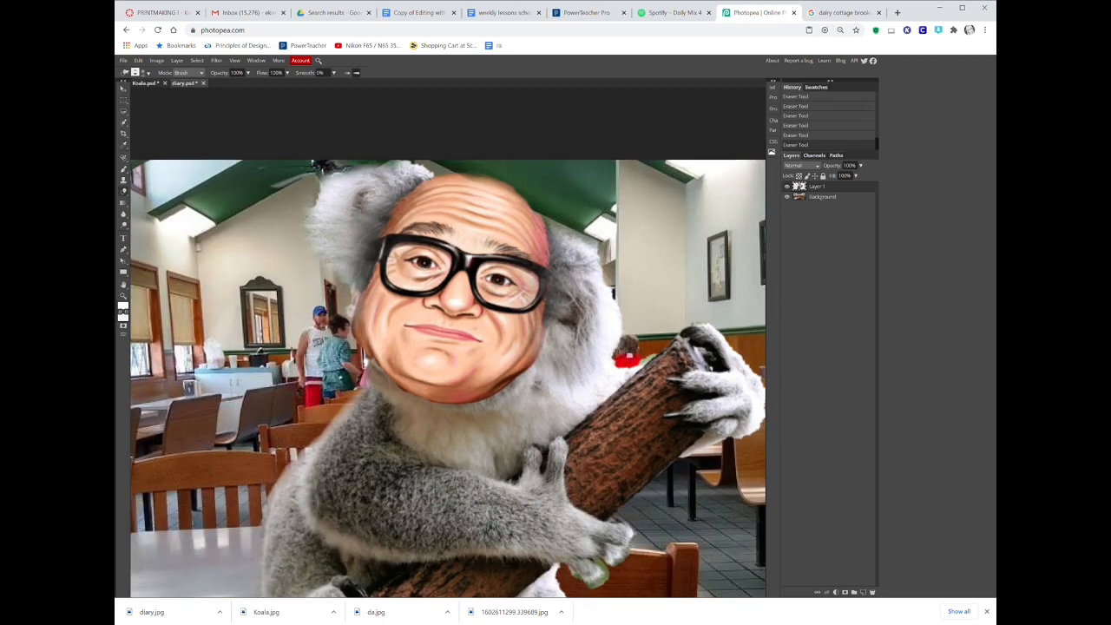
scroll(562, 539, "up", 3)
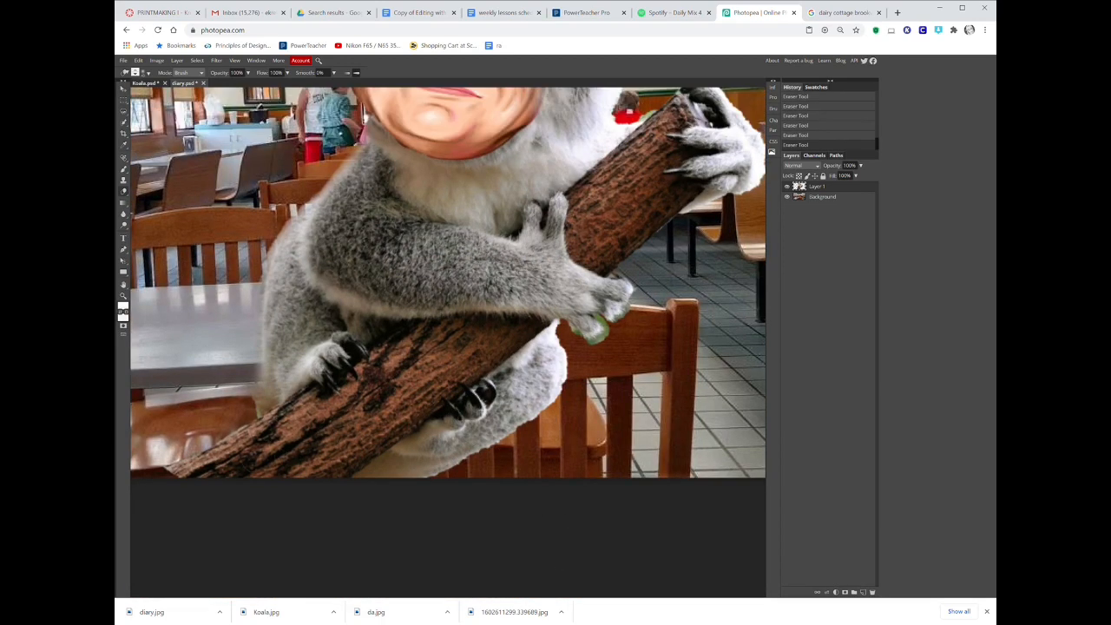
scroll(448, 342, "up", 8)
key("ctrl+minus")
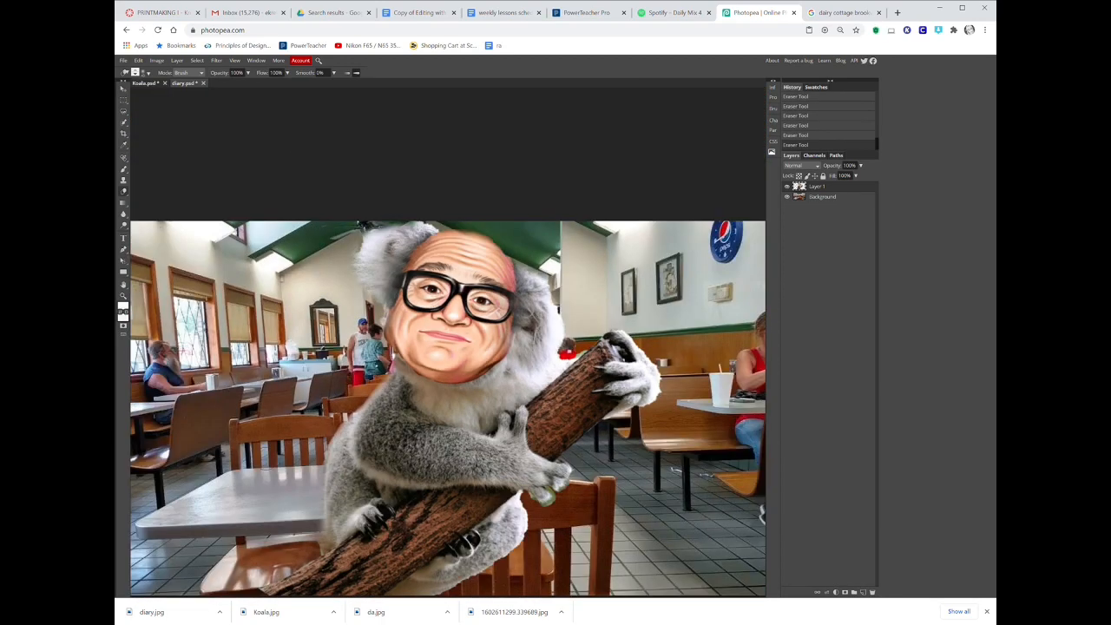
key("ctrl+minus")
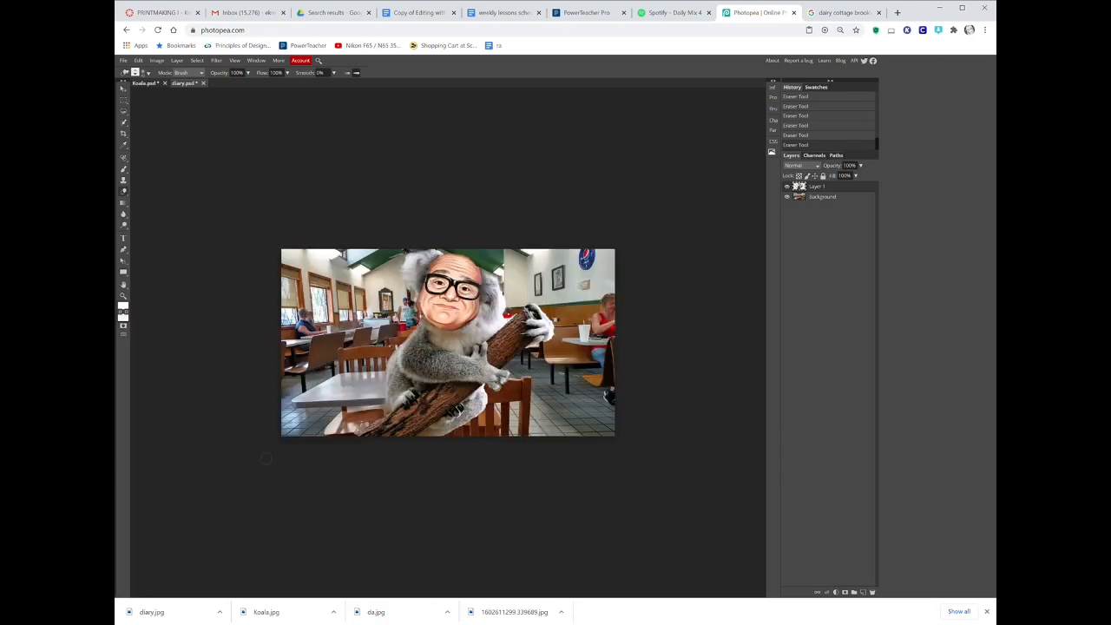
left_click(846, 198)
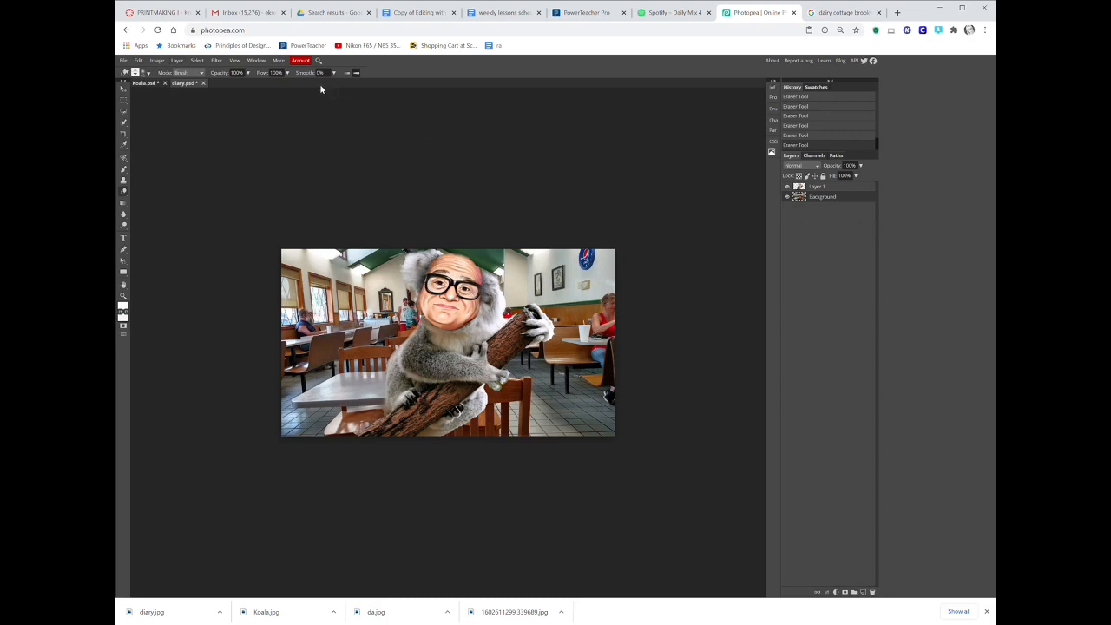
left_click(156, 60)
mouse_move(170, 72)
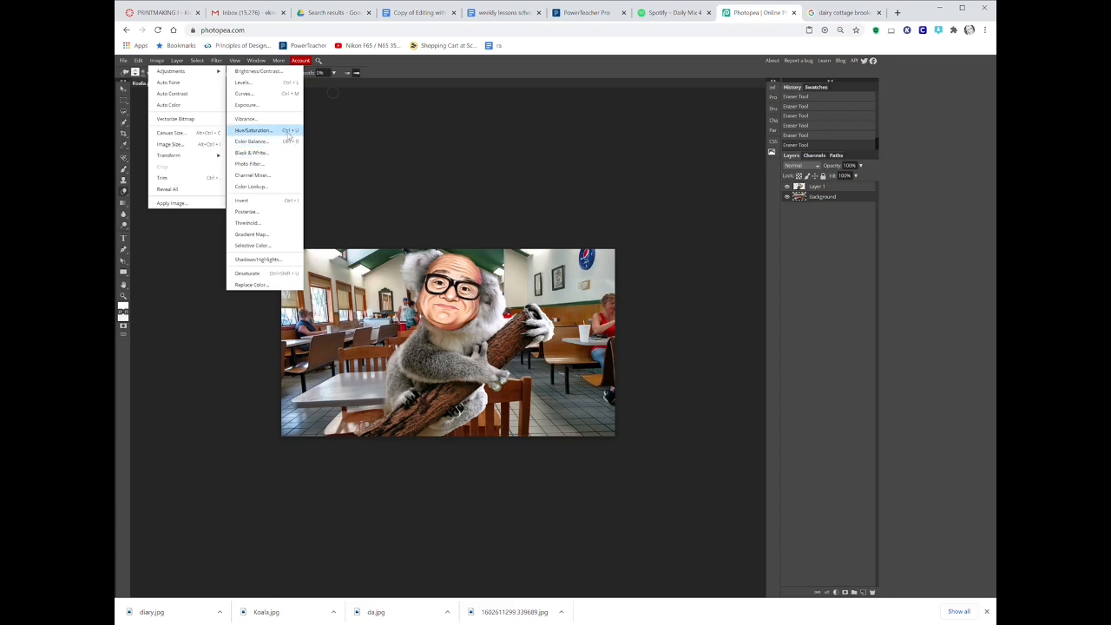
left_click(289, 135)
left_click_drag(230, 152, 333, 165)
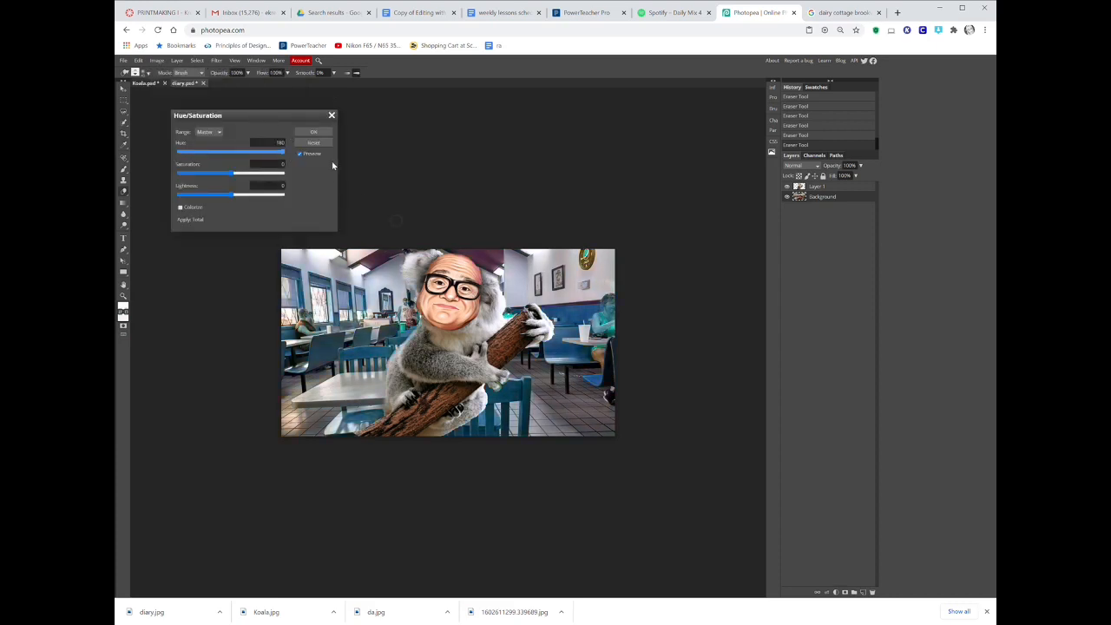
left_click_drag(236, 174, 272, 178)
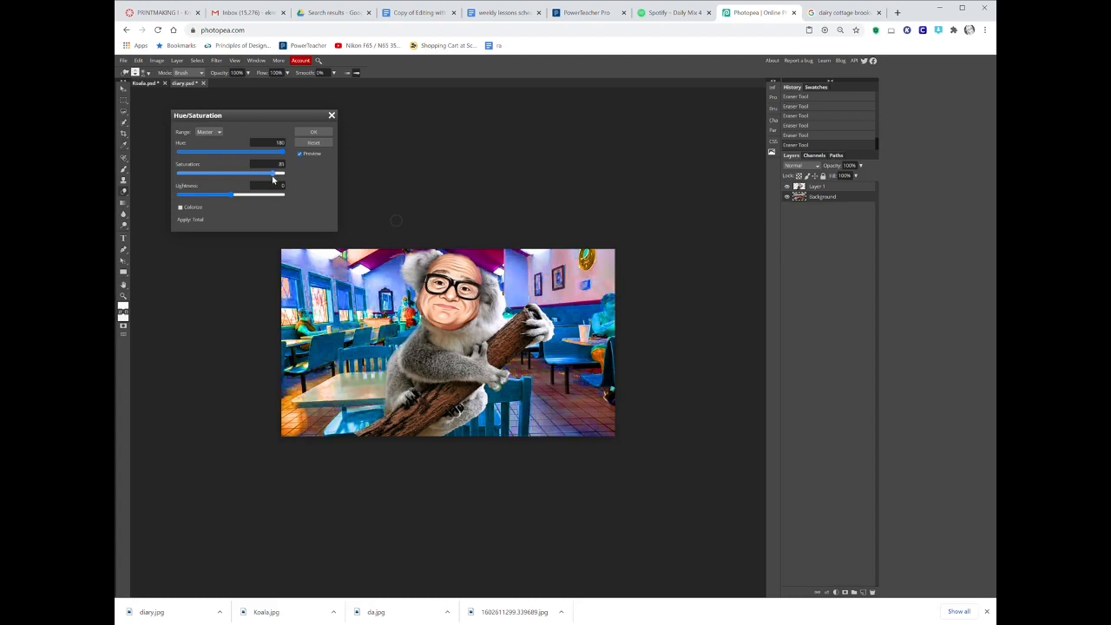
left_click(313, 131)
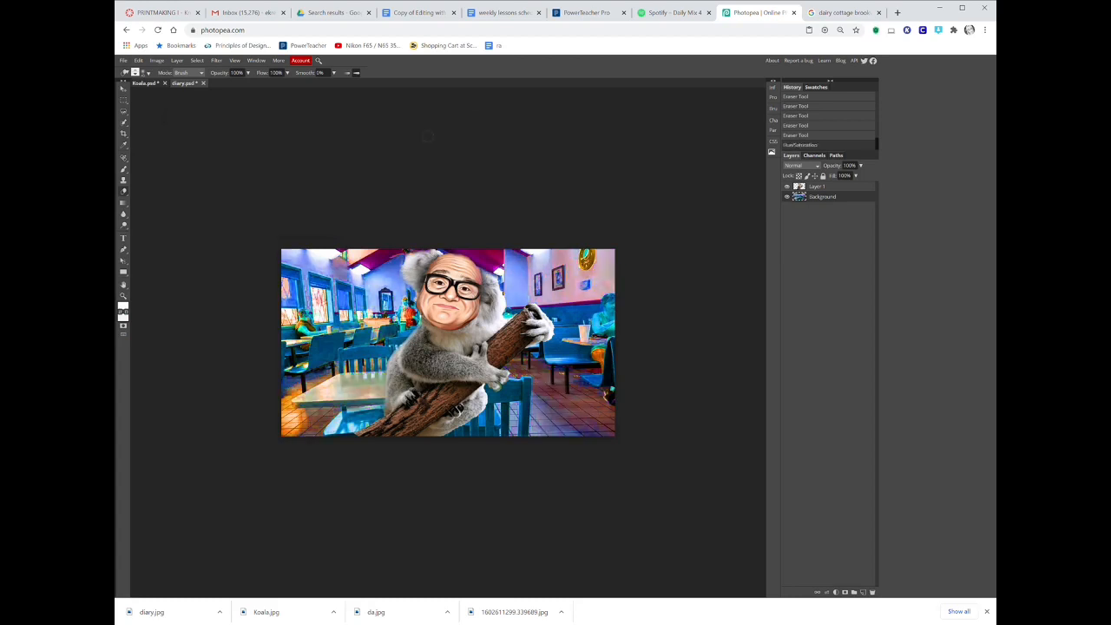
Apply the Sprayed Strokes filter from the Filter Gallery to the background, with stroke length 12 and spray radius 7.
left_click(216, 60)
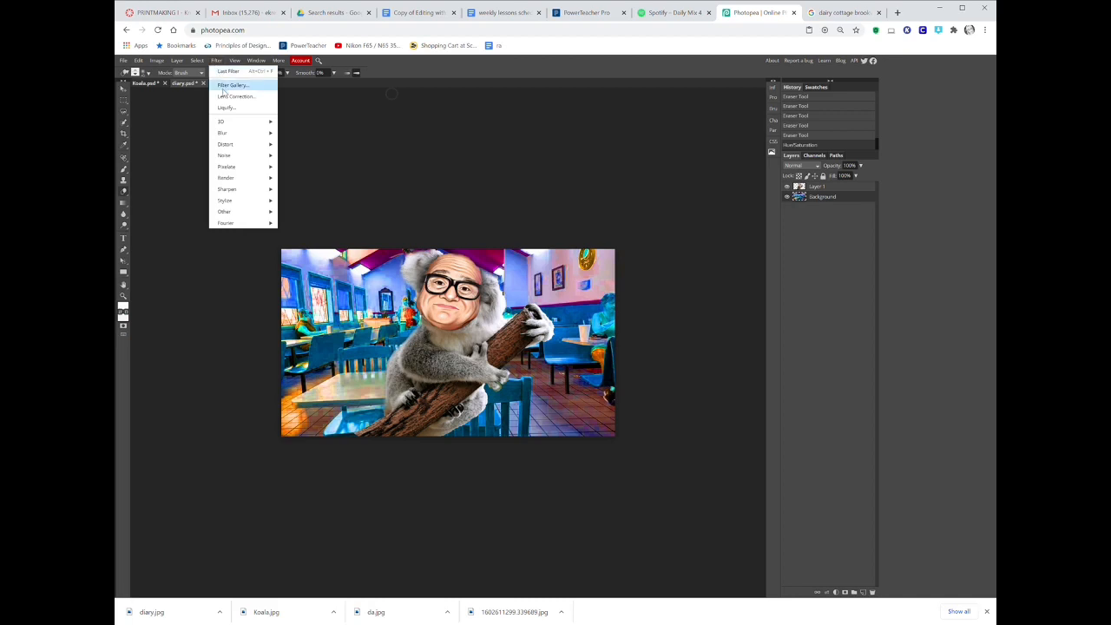
left_click(227, 85)
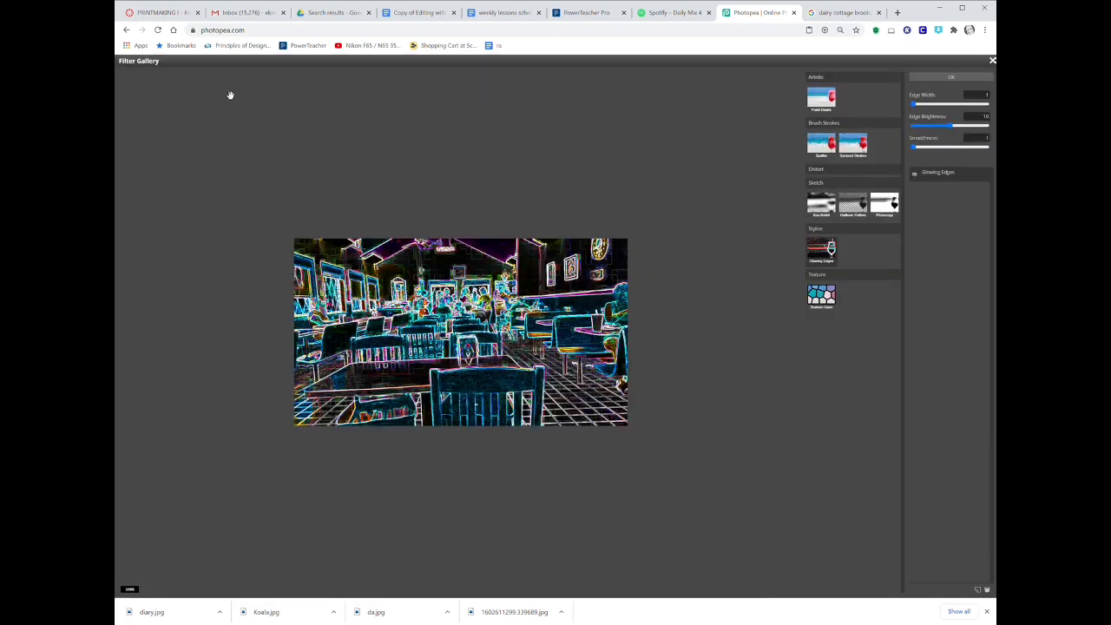
left_click(822, 144)
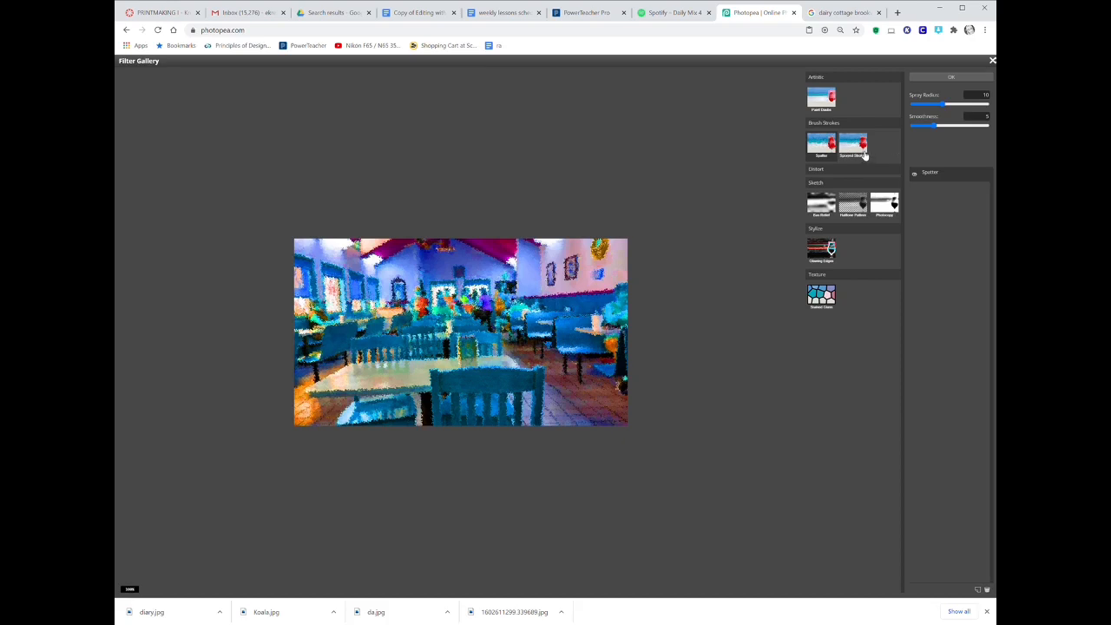
left_click(864, 152)
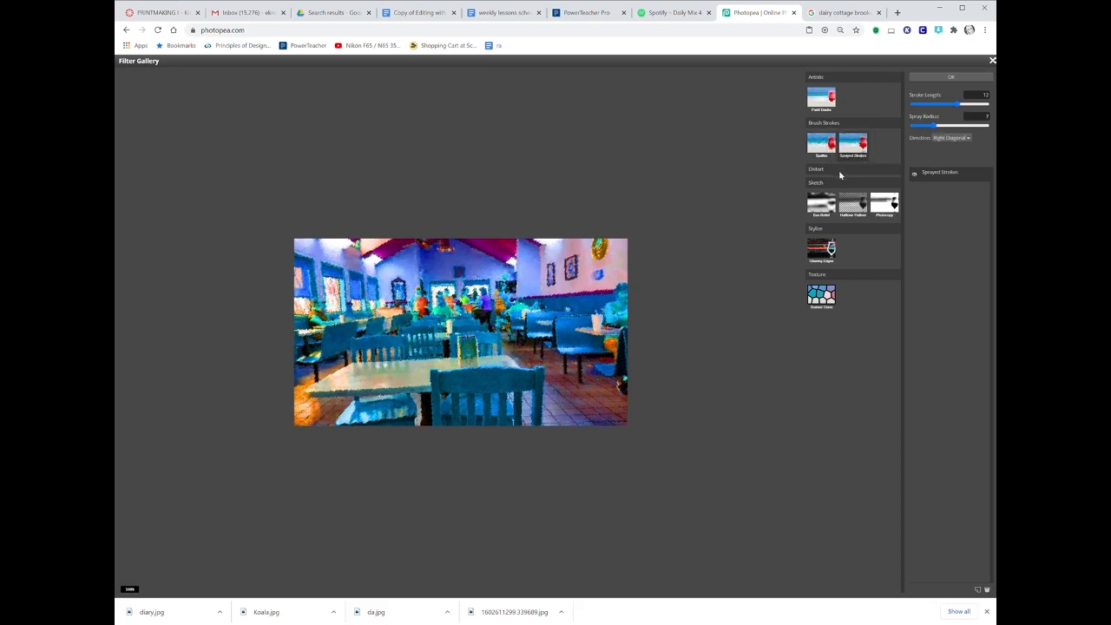
mouse_move(932, 125)
left_mouse_down()
mouse_move(989, 125)
mouse_move(931, 127)
left_mouse_up()
left_click(946, 78)
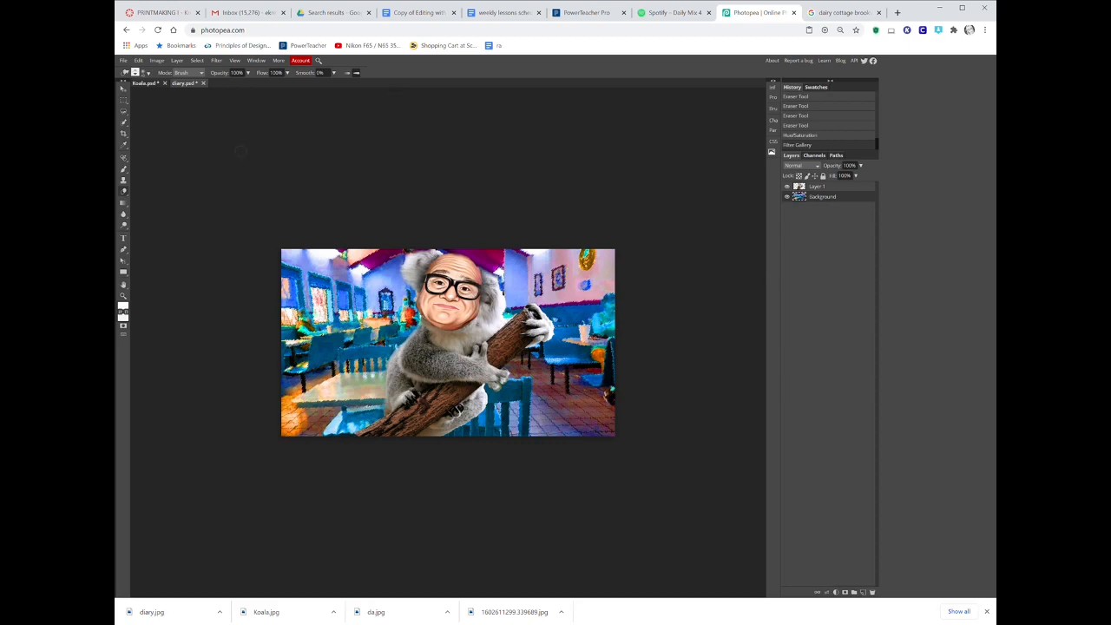
Add a "Hello" text layer in DejaVu Sans Condensed Oblique over the left chairs, then hide it.
left_click(124, 240)
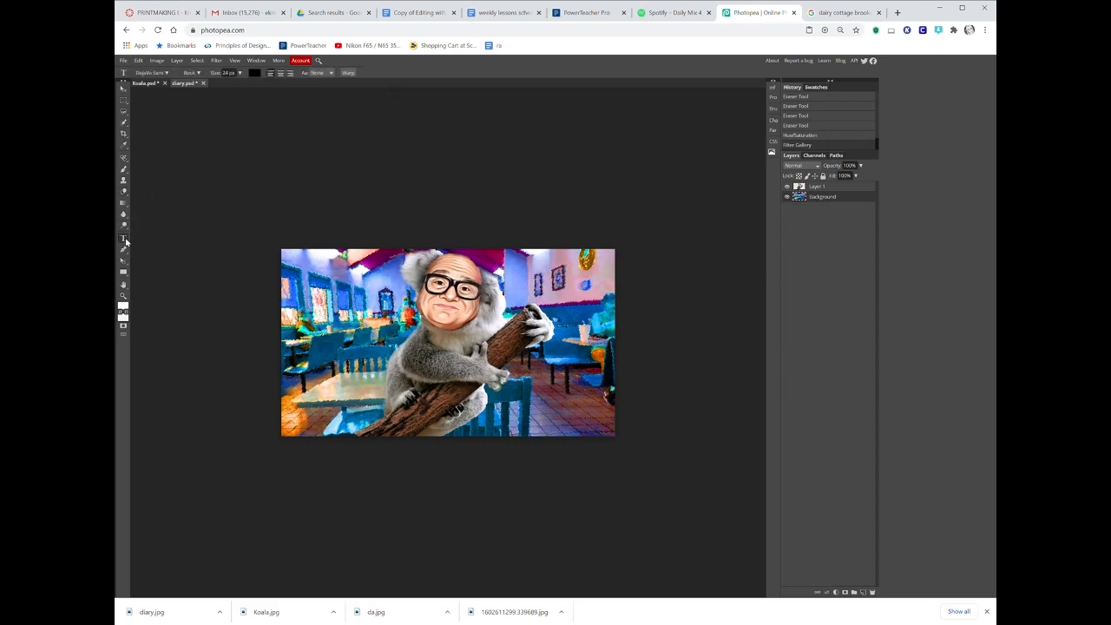
left_click_drag(329, 315, 510, 387)
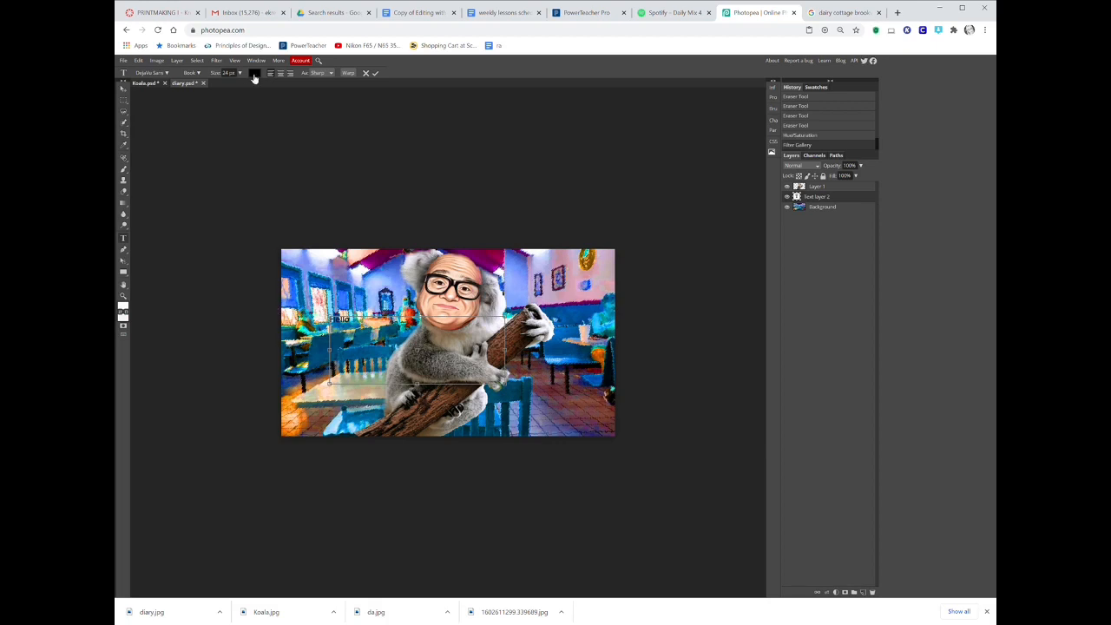
left_click(193, 72)
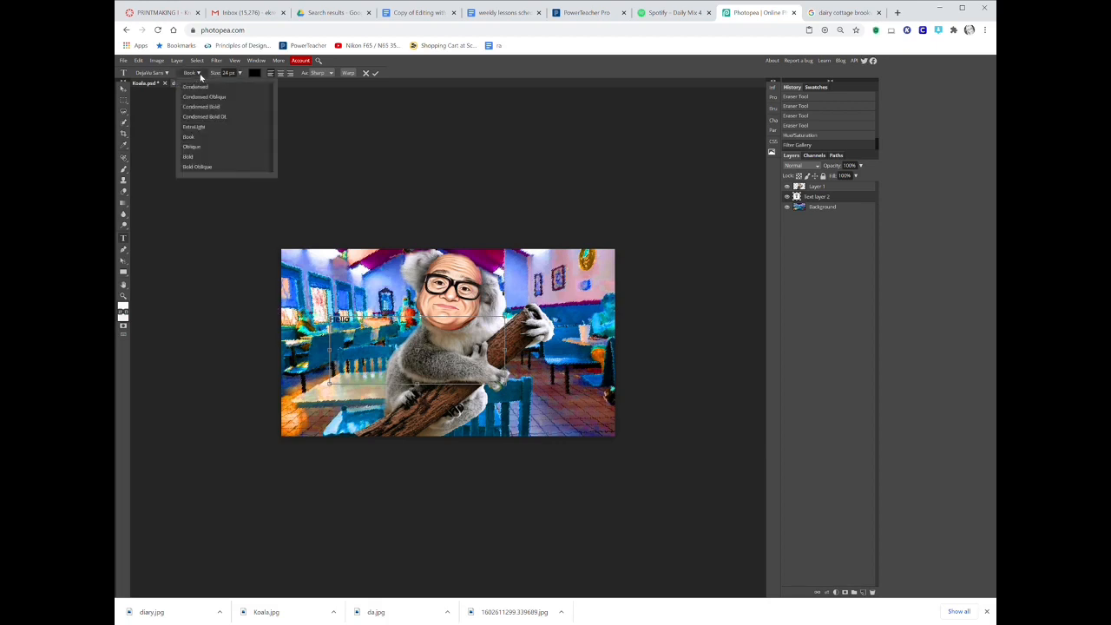
left_click(205, 99)
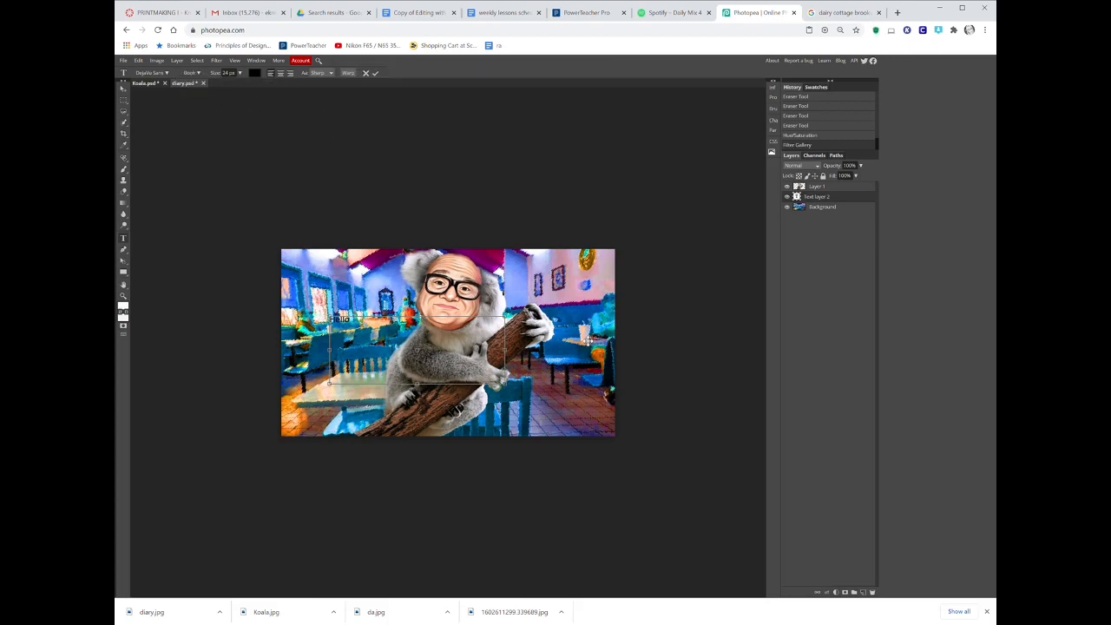
left_click(787, 197)
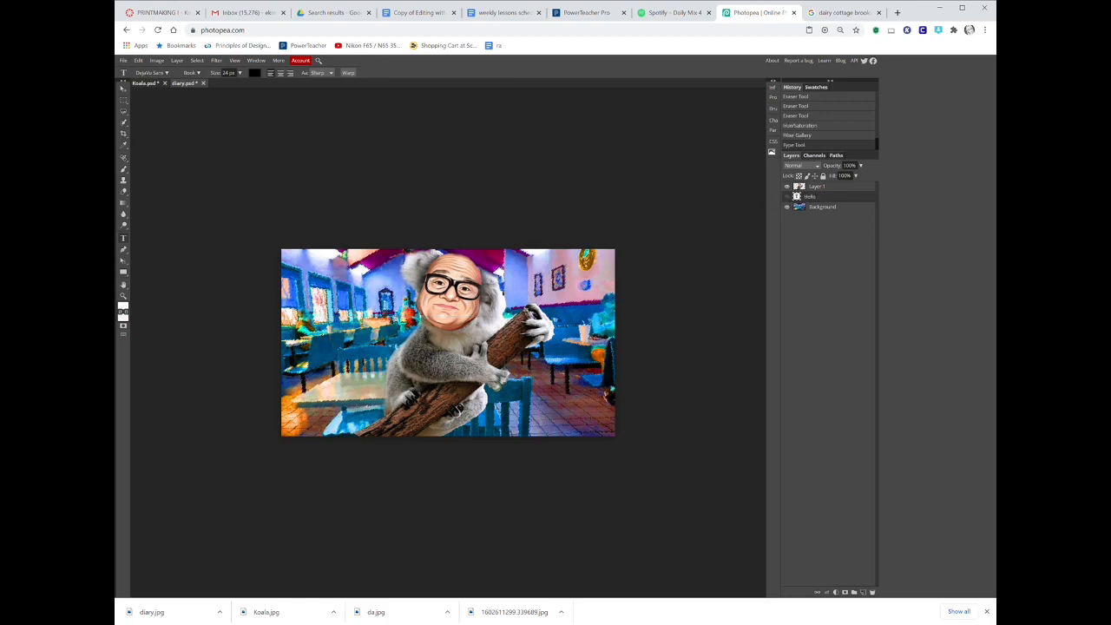
left_click(196, 62)
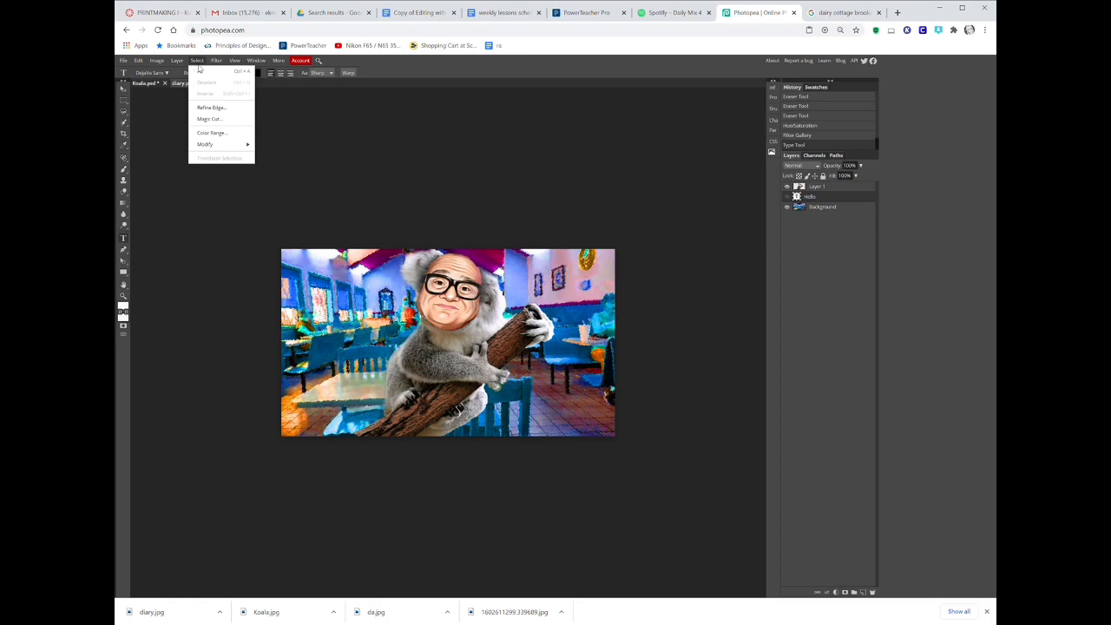
left_click(219, 61)
left_click(221, 60)
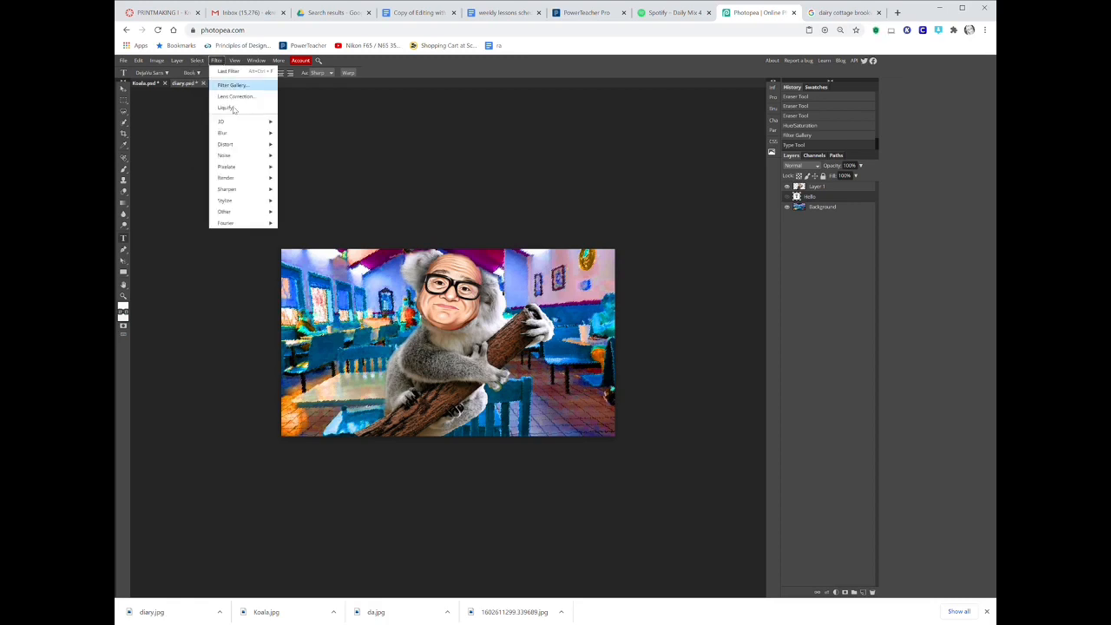
mouse_move(243, 146)
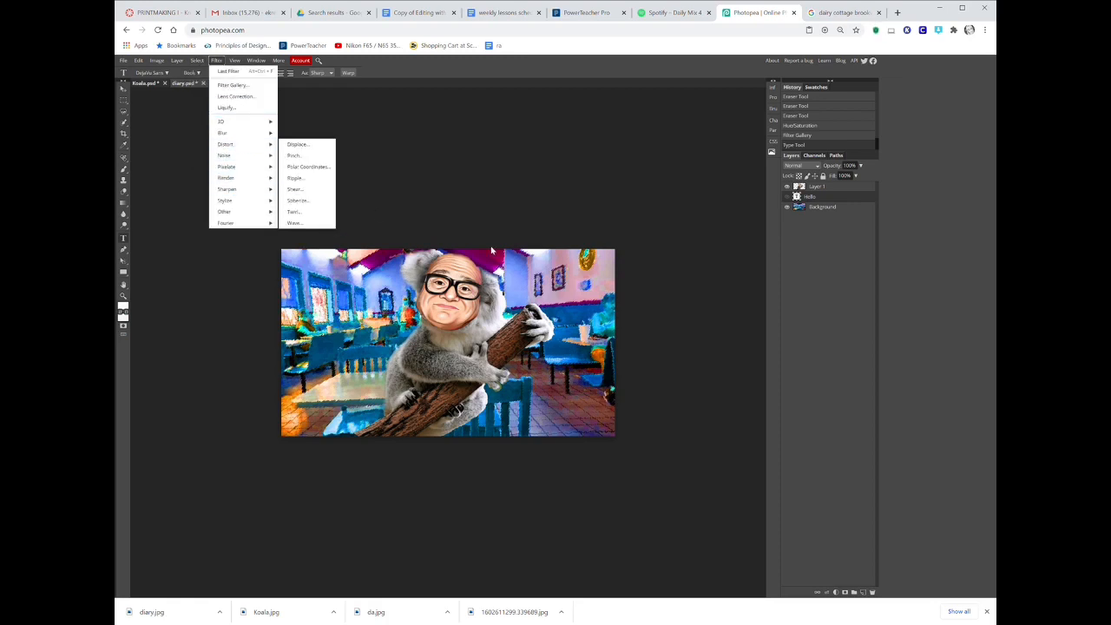
left_click(831, 189)
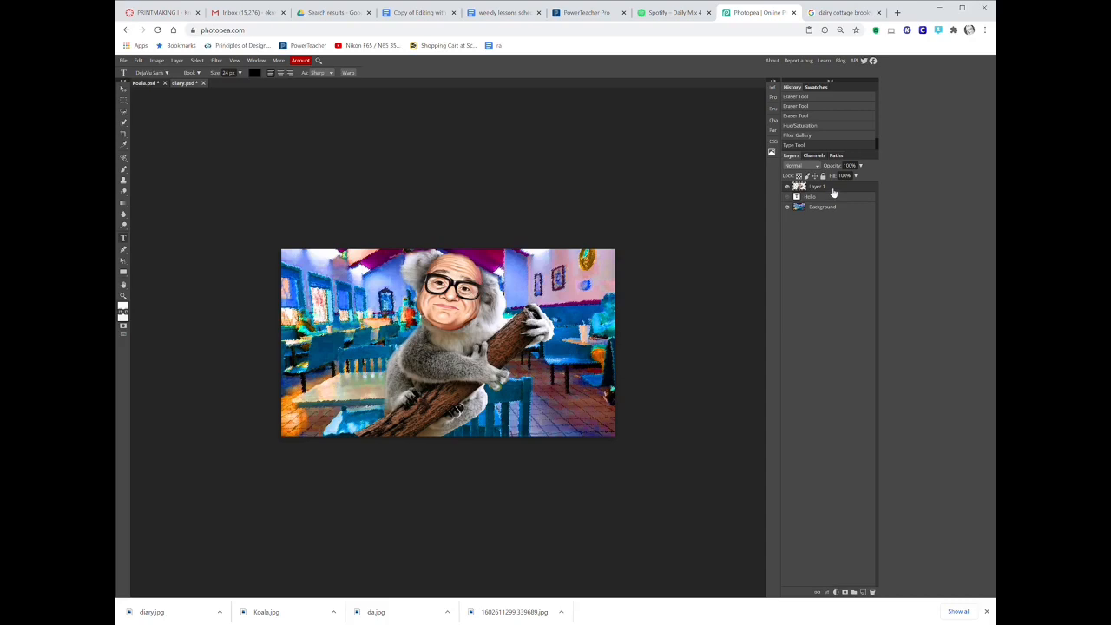
left_click(218, 60)
mouse_move(253, 212)
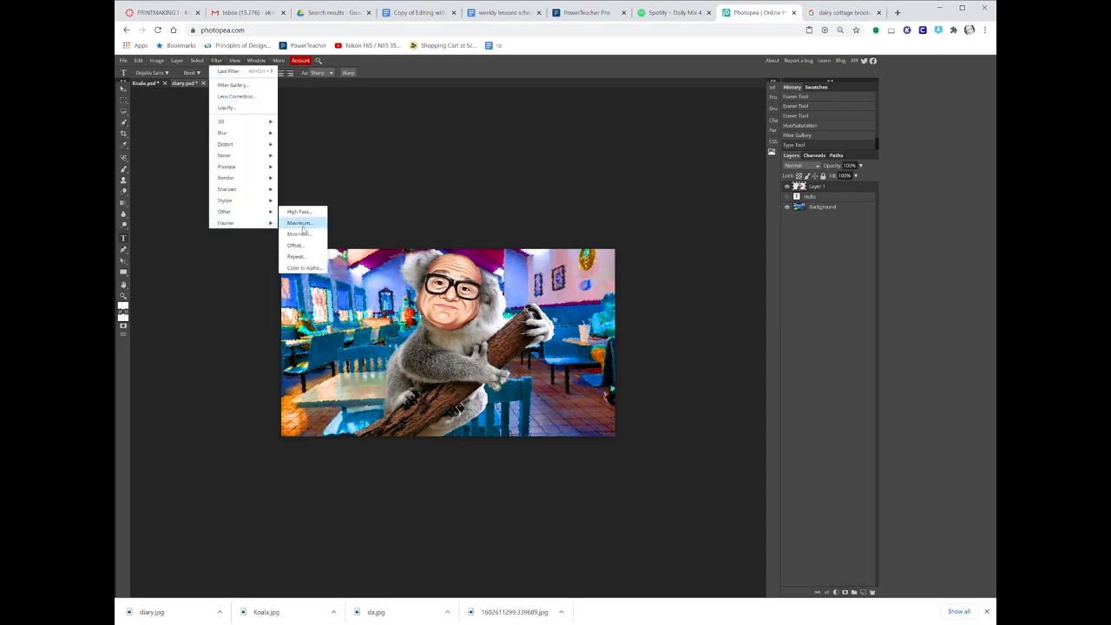
mouse_move(247, 172)
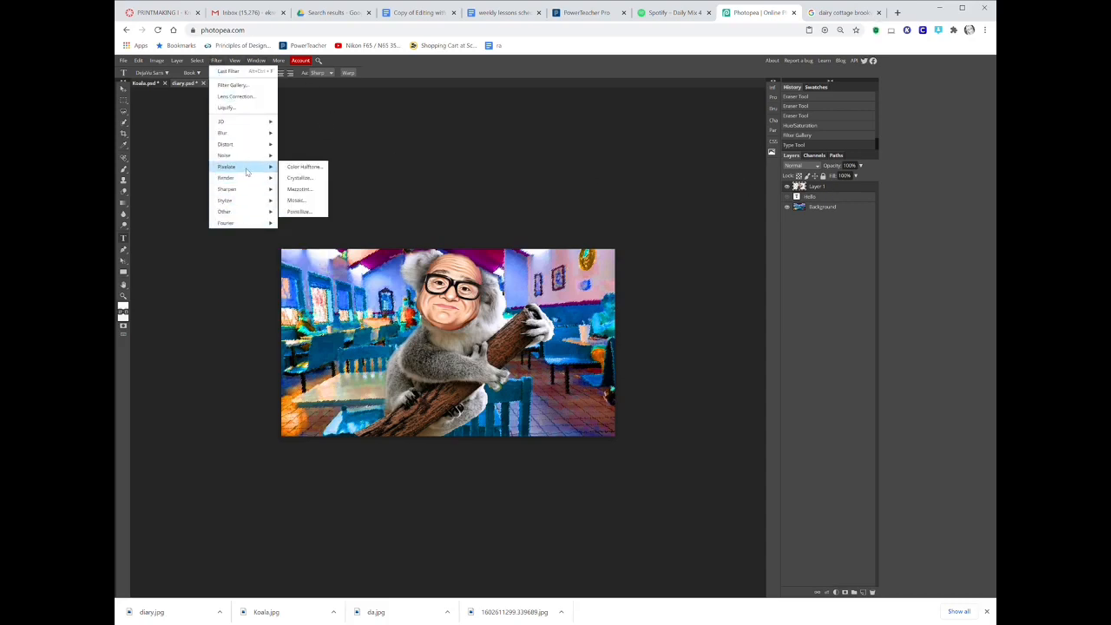
left_click(311, 167)
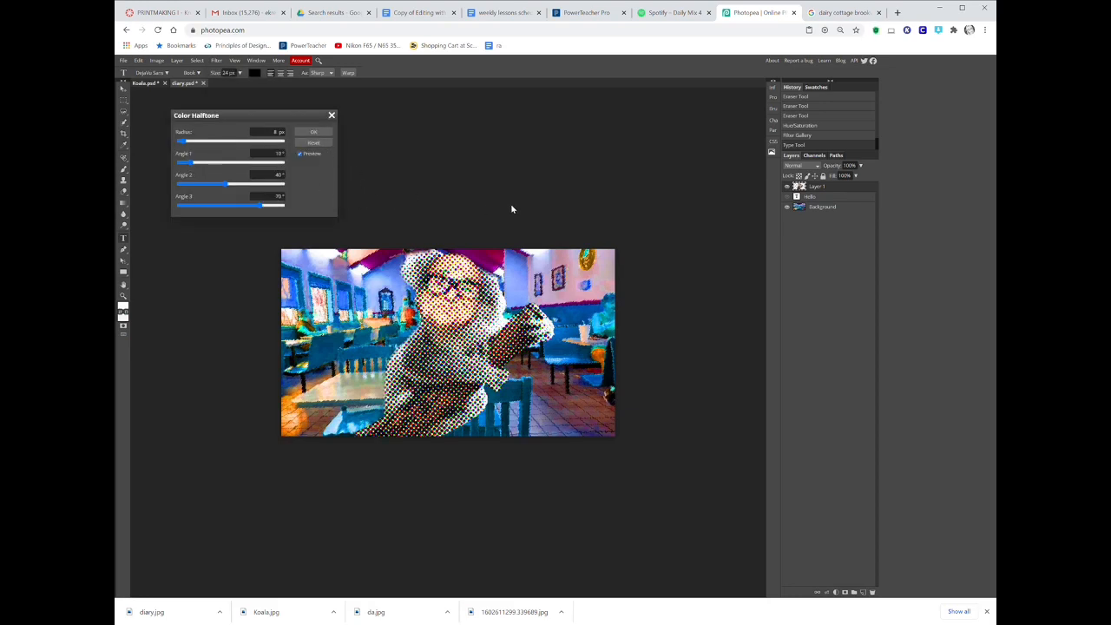
left_click(331, 114)
left_click(137, 61)
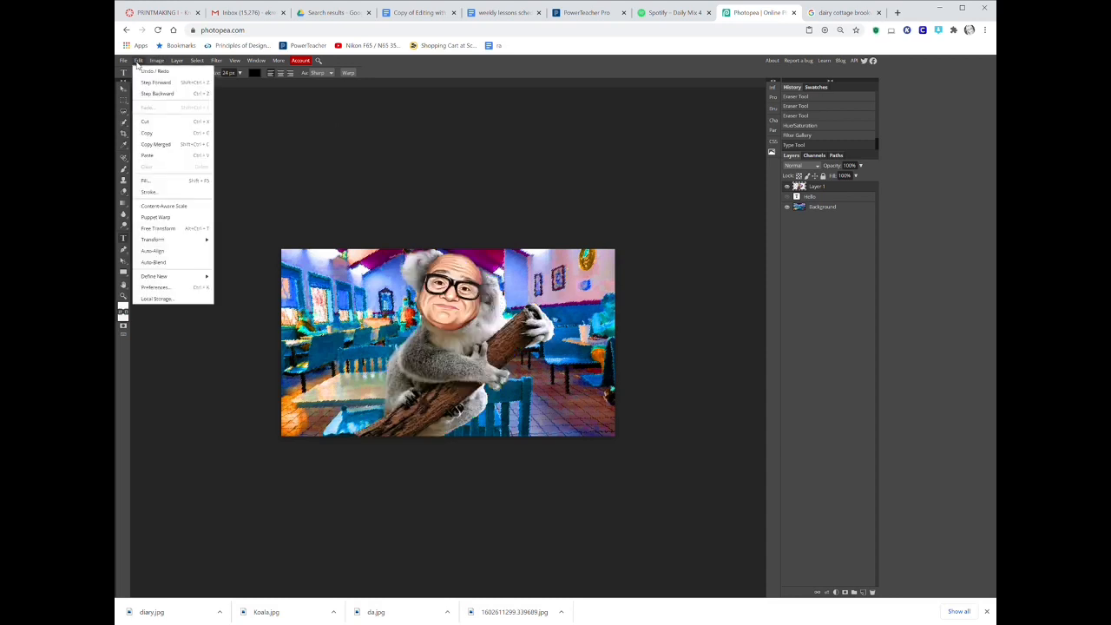
left_click(157, 93)
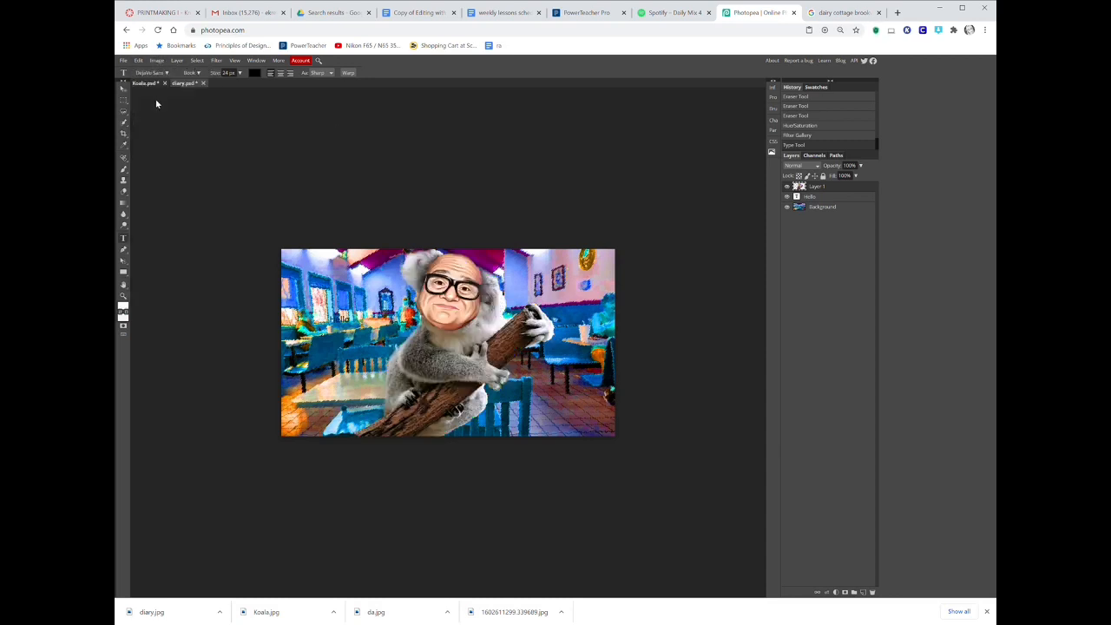
Duplicate the koala layer and apply Color Halftone with an 8 px radius to the copy.
right_click(816, 192)
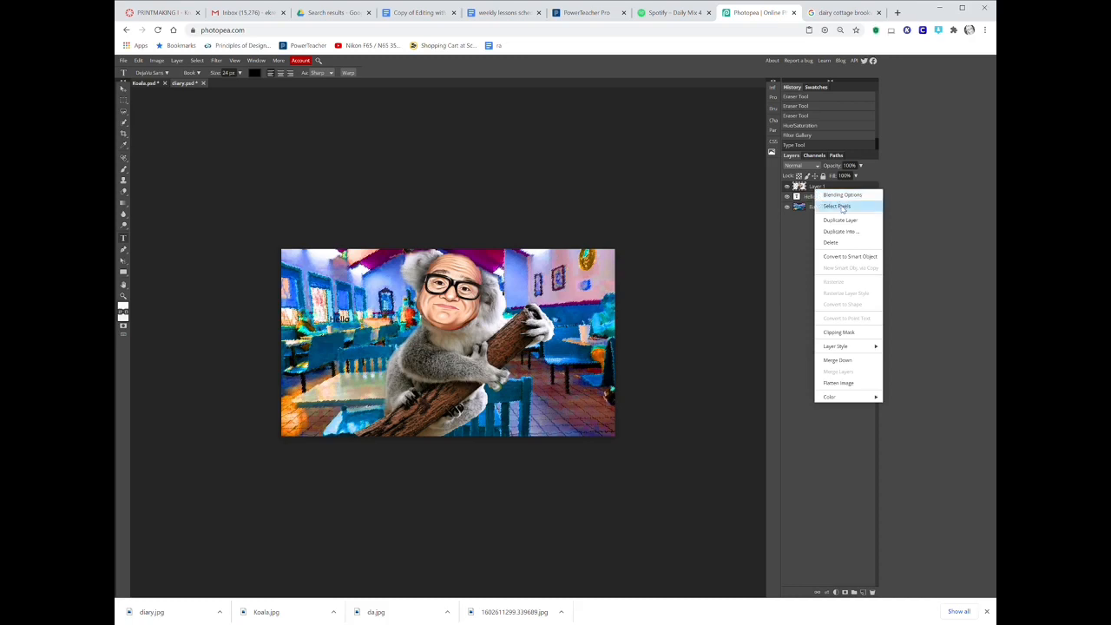
left_click(835, 221)
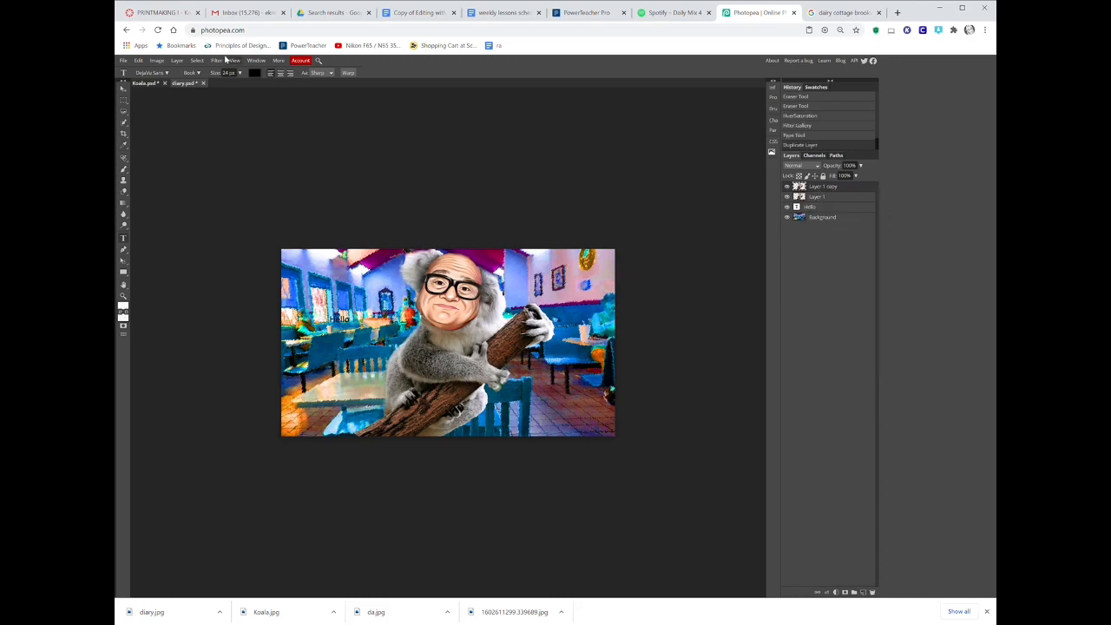
left_click(215, 60)
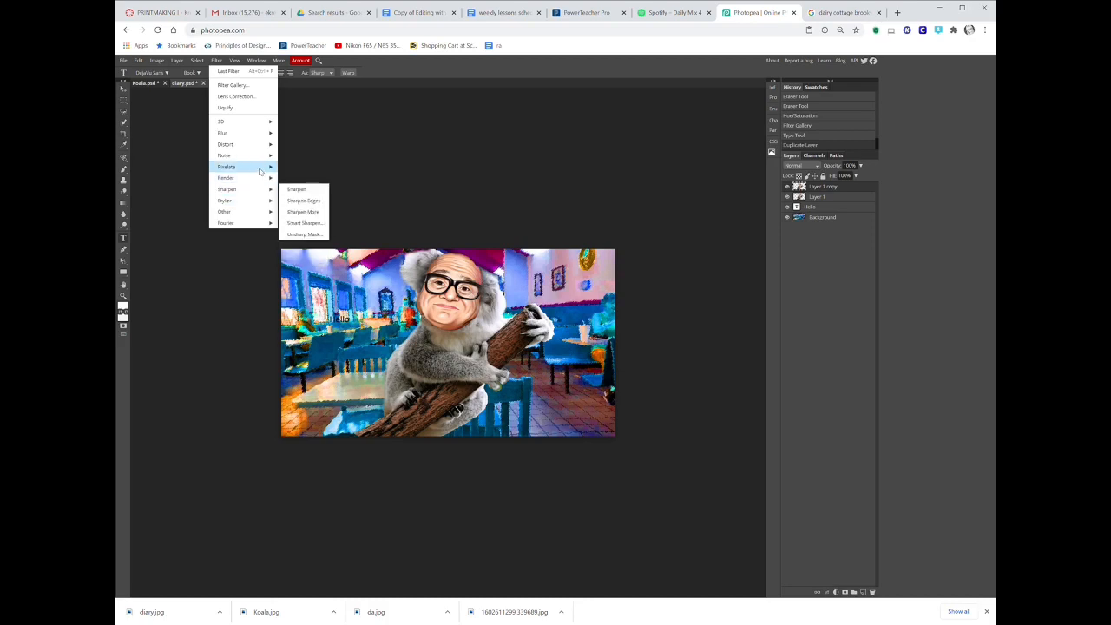
mouse_move(259, 171)
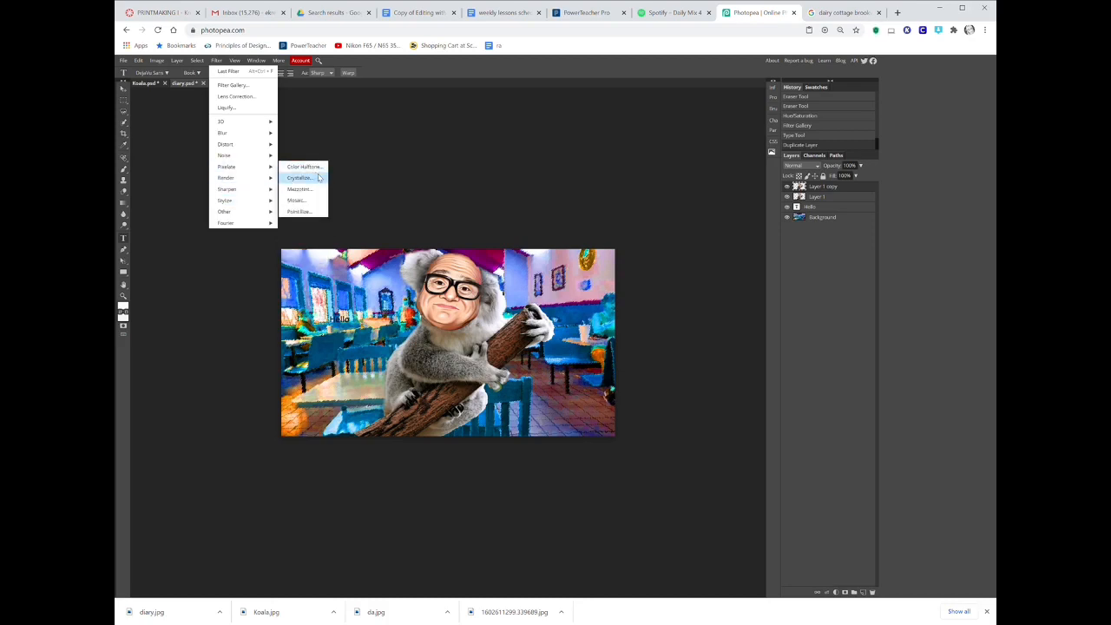
mouse_move(255, 193)
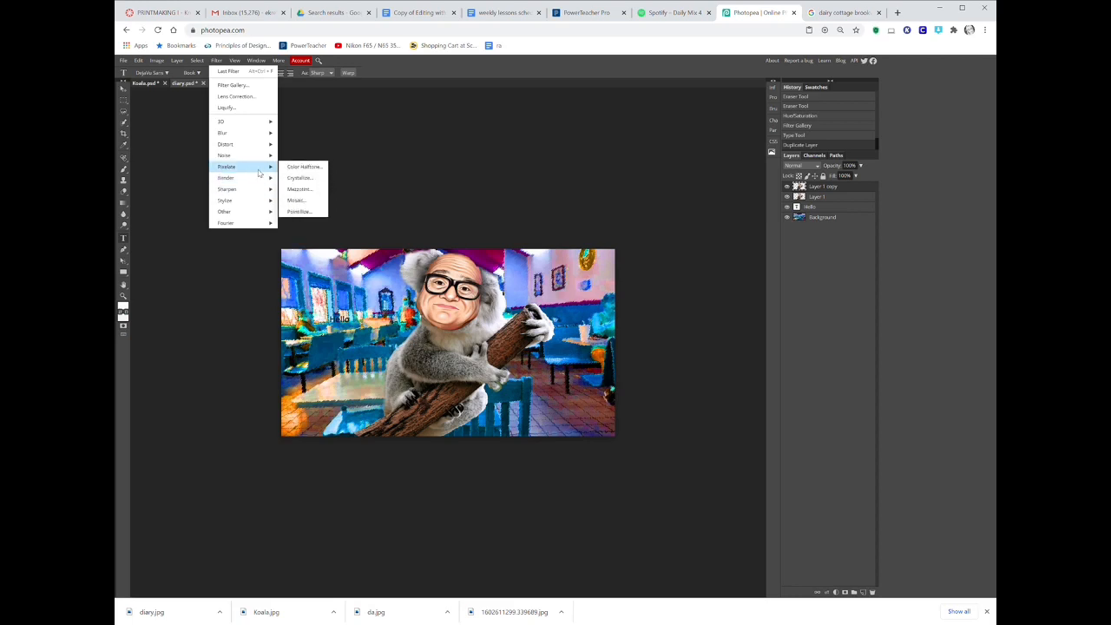
left_click(303, 167)
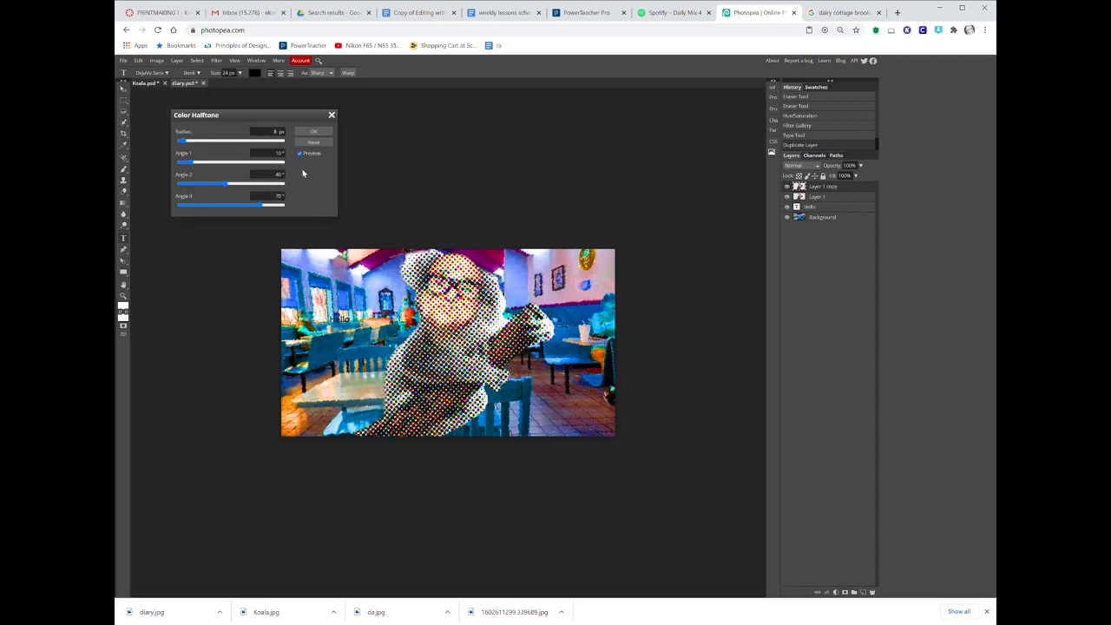
left_click(324, 132)
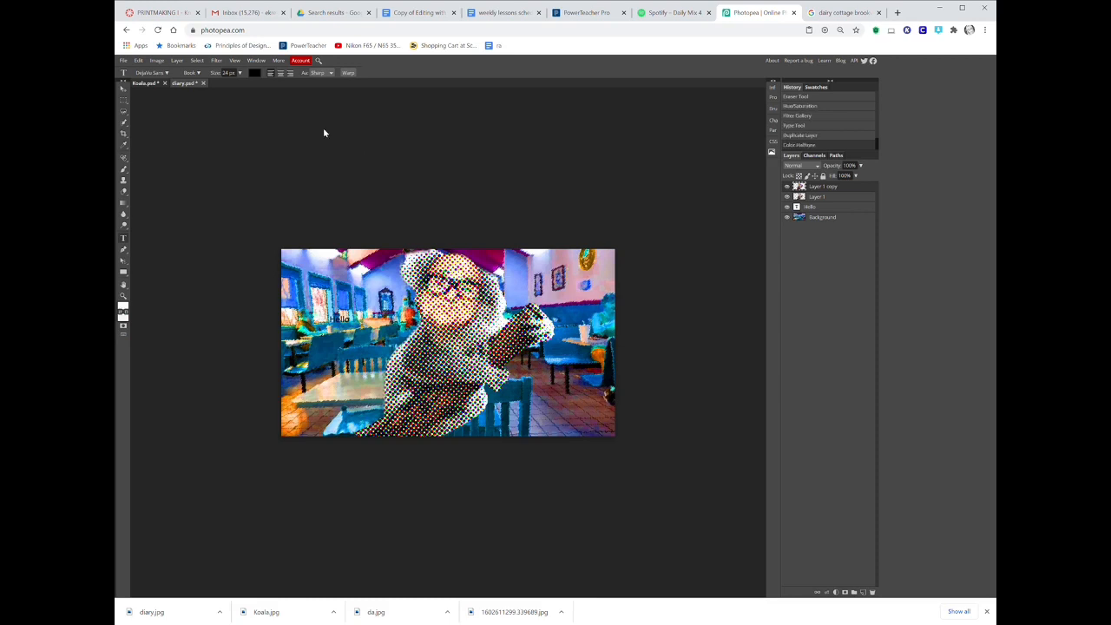
Lower the halftone copy layer's opacity to about 15%.
left_click(860, 165)
left_click_drag(857, 177, 835, 179)
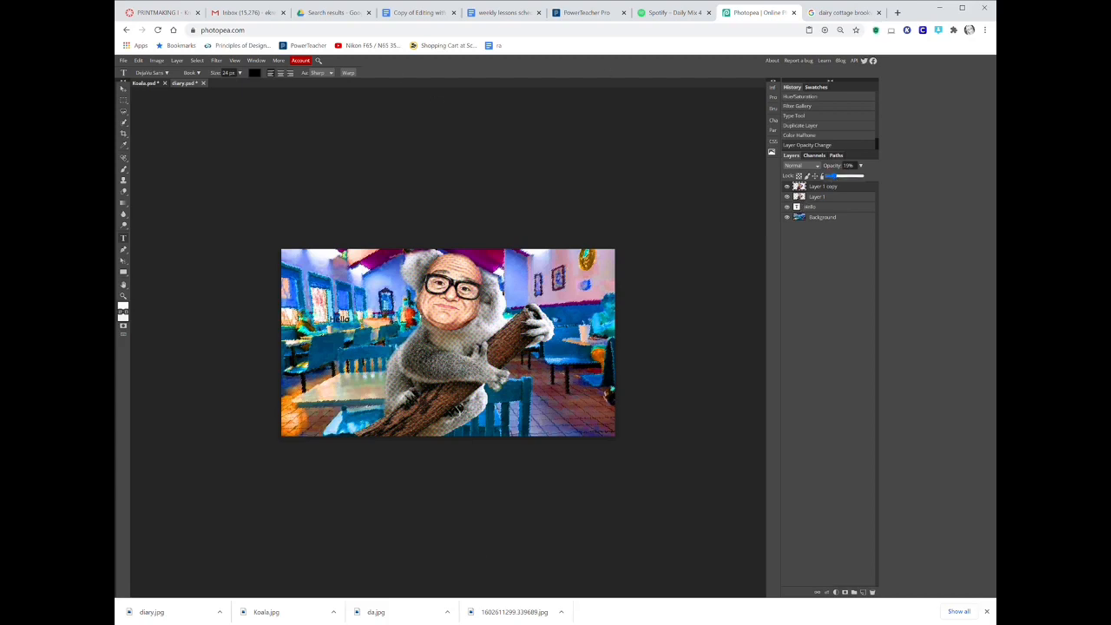
Start exporting the finished composite image.
left_click(122, 62)
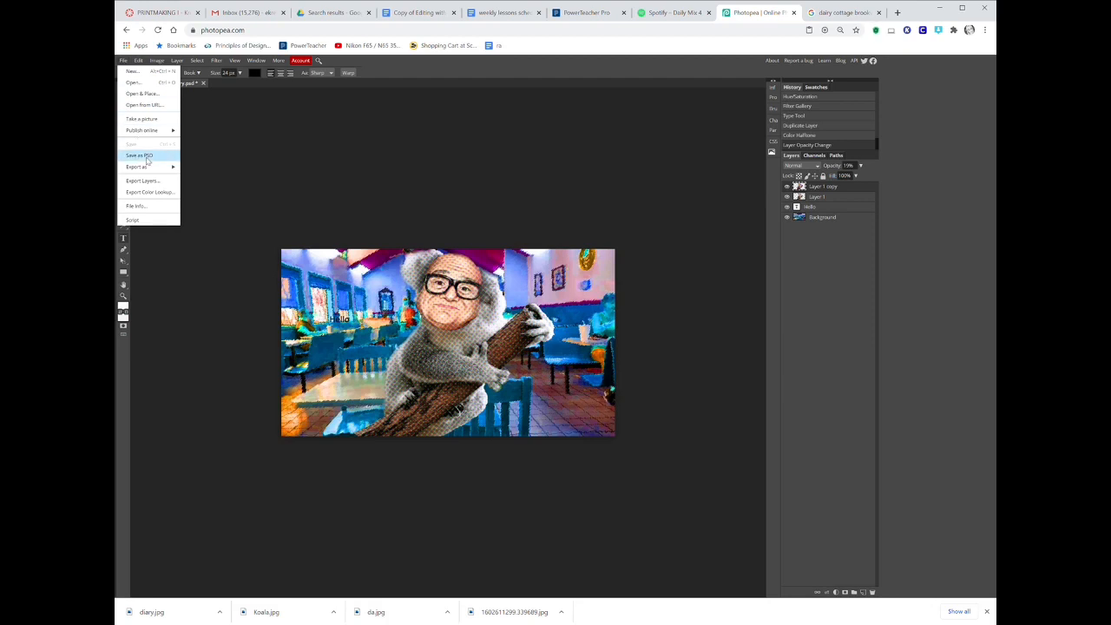
mouse_move(149, 168)
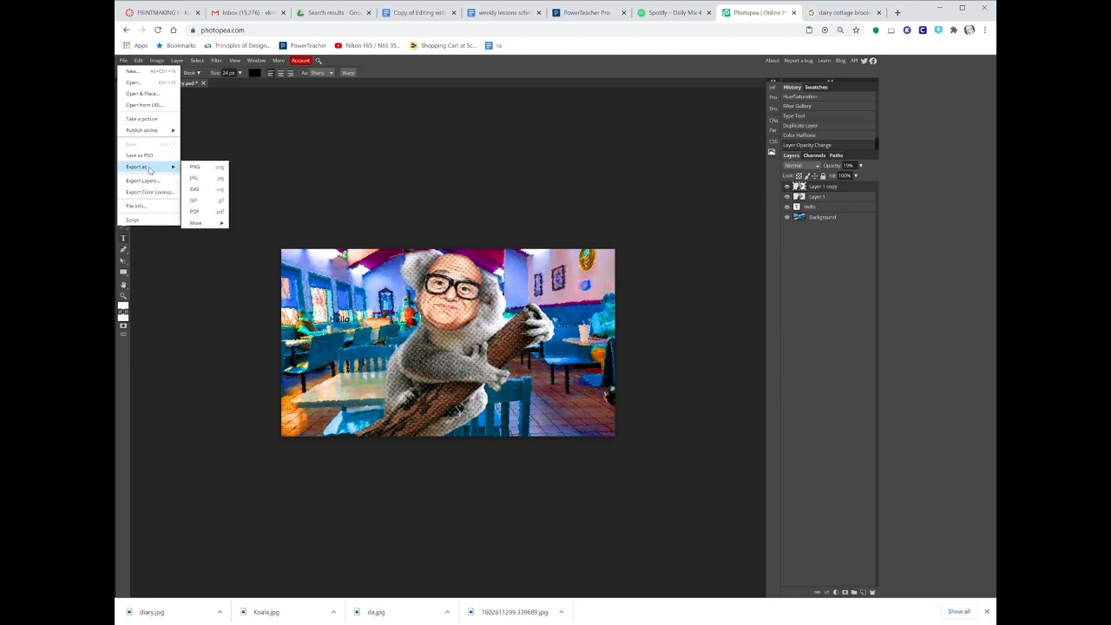